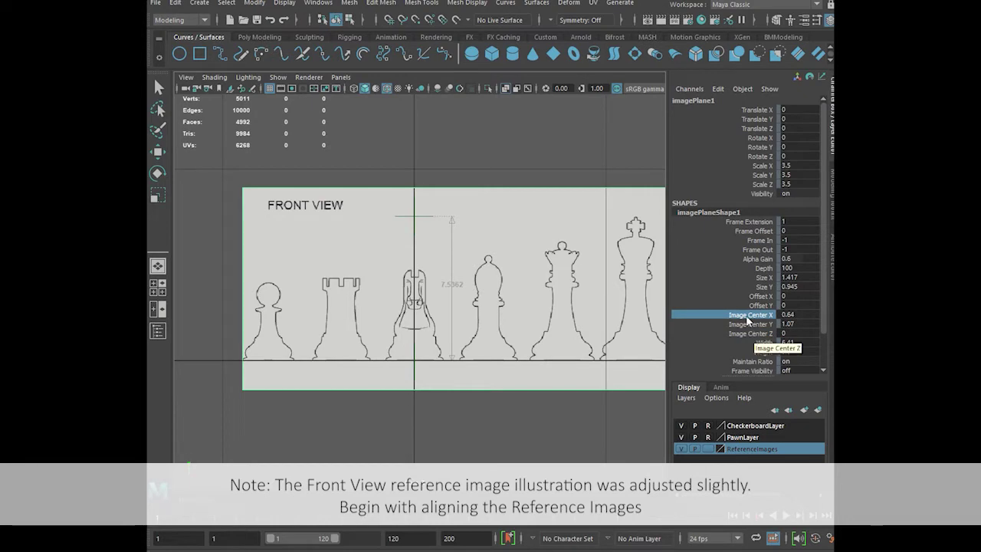
- Try shifting the Image Center X of the front and side reference images, and undo the shifts
{"action": "middle_click_drag", "start_coordinate": [523, 159], "coordinate": [524, 157]}
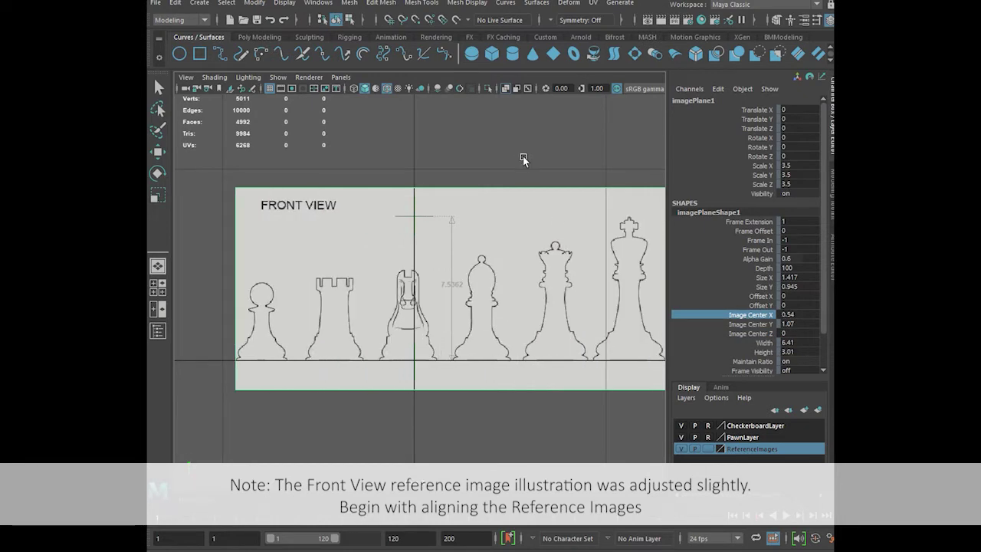
{"action": "key", "text": "ctrl+z"}
{"action": "key", "text": "space"}
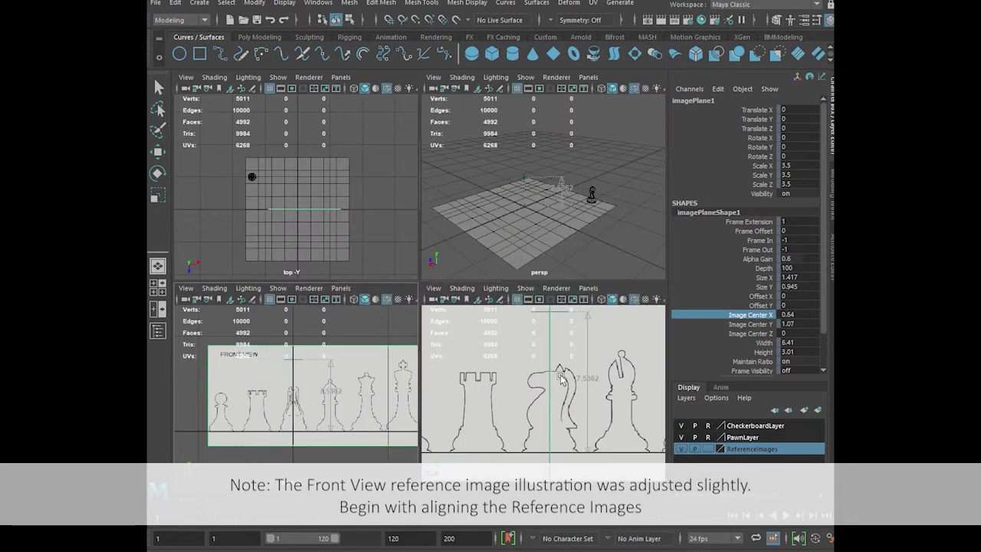
{"action": "key", "text": "space"}
{"action": "scroll", "coordinate": [552, 311], "scroll_direction": "down", "scroll_amount": 3}
{"action": "left_click", "coordinate": [488, 156]}
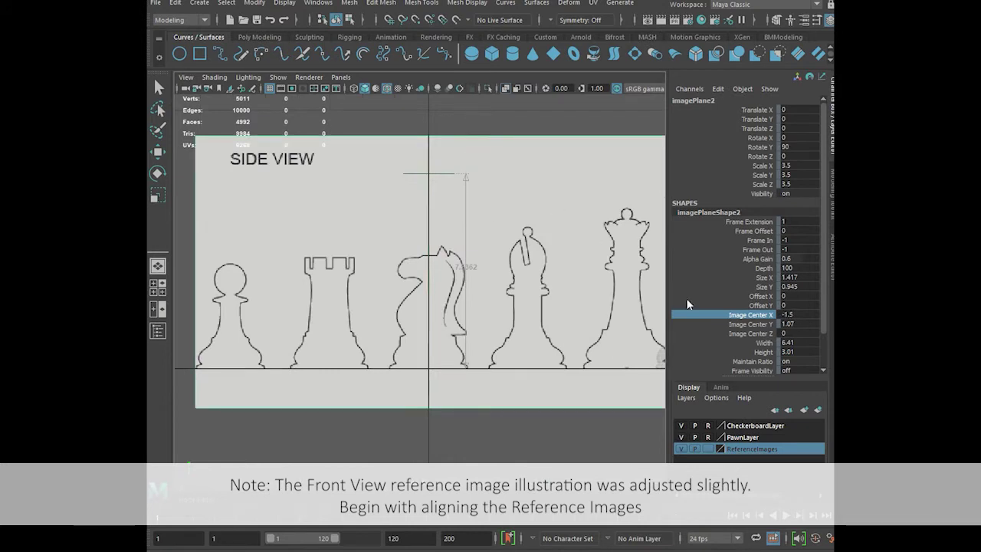
{"action": "middle_click_drag", "start_coordinate": [532, 127], "coordinate": [527, 128]}
{"action": "key", "text": "ctrl+z"}
{"action": "key", "text": "ctrl+z"}
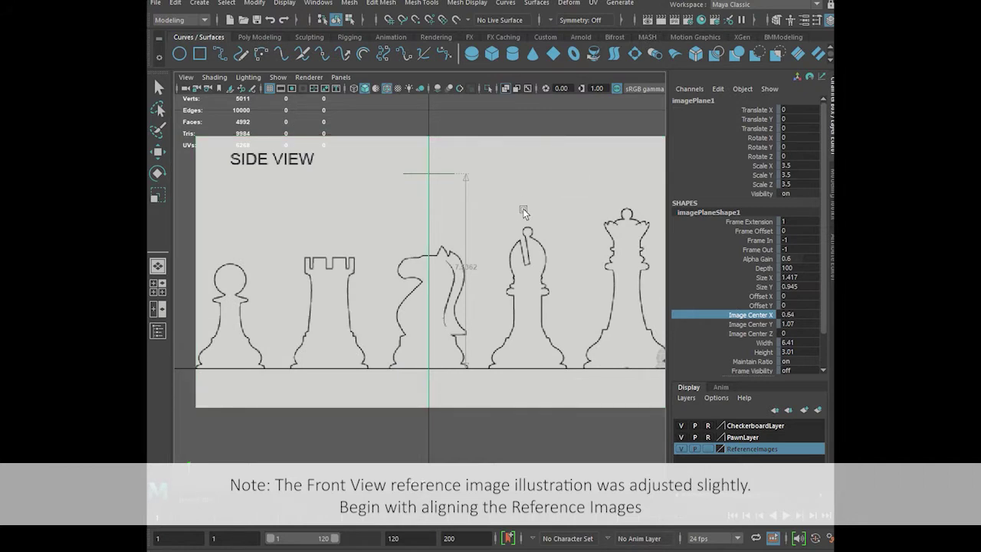
{"action": "key", "text": "ctrl+z"}
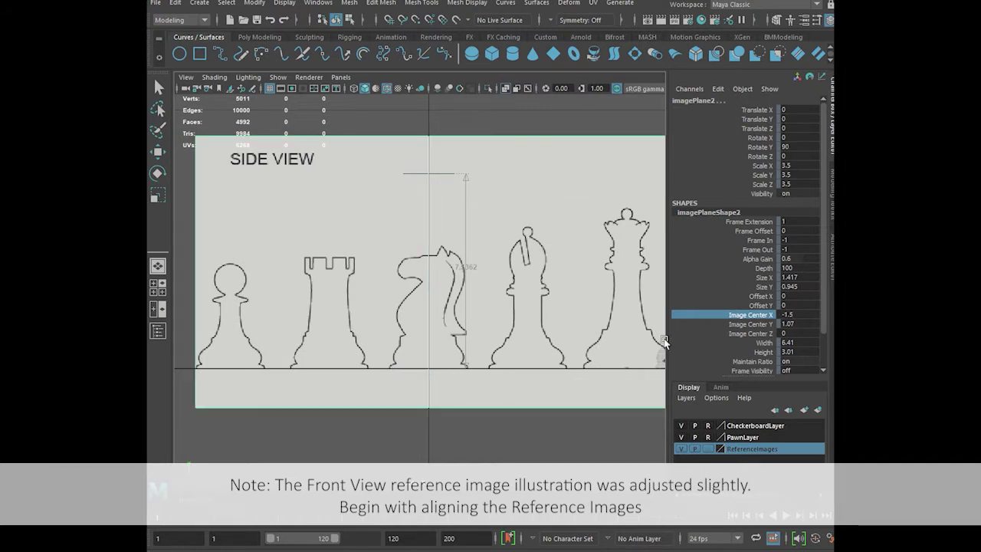
- Set the ReferenceImages layer to reference display so the image planes cannot be selected
{"action": "left_click", "coordinate": [710, 449]}
{"action": "left_click", "coordinate": [709, 449]}
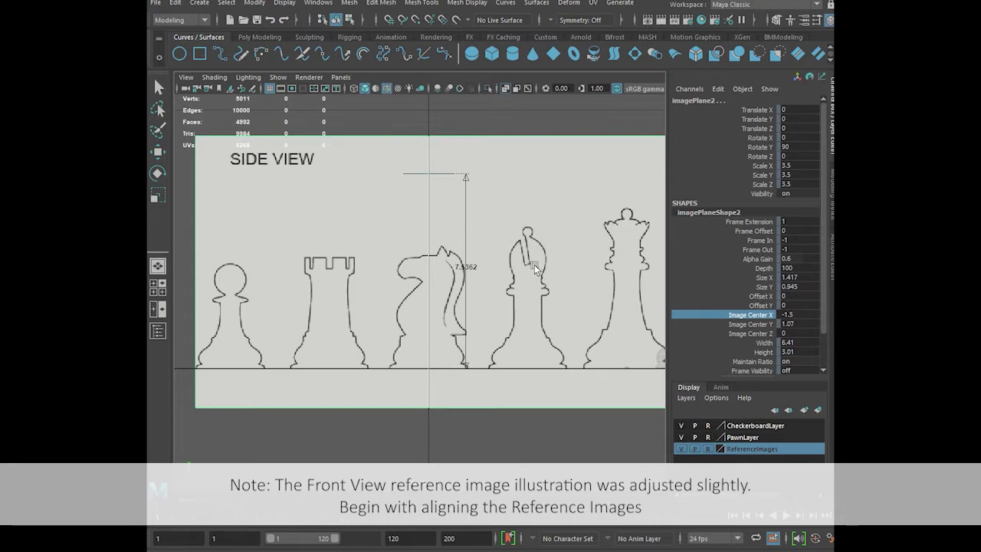
{"action": "left_click", "coordinate": [447, 316]}
- Draw a polygon cylinder around the centre of the checkerboard in the top view
{"action": "key", "text": "space"}
{"action": "key", "text": "space"}
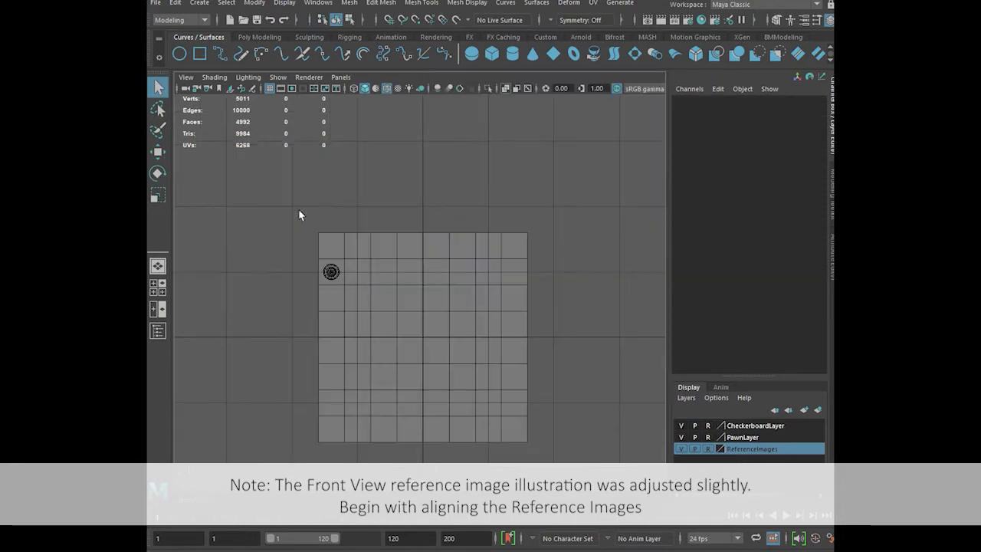
{"action": "left_click", "coordinate": [773, 34]}
{"action": "left_click", "coordinate": [282, 53]}
{"action": "mouse_move", "coordinate": [422, 335]}
{"action": "left_mouse_down"}
{"action": "mouse_move", "coordinate": [438, 352]}
{"action": "mouse_move", "coordinate": [430, 325]}
{"action": "left_mouse_up"}
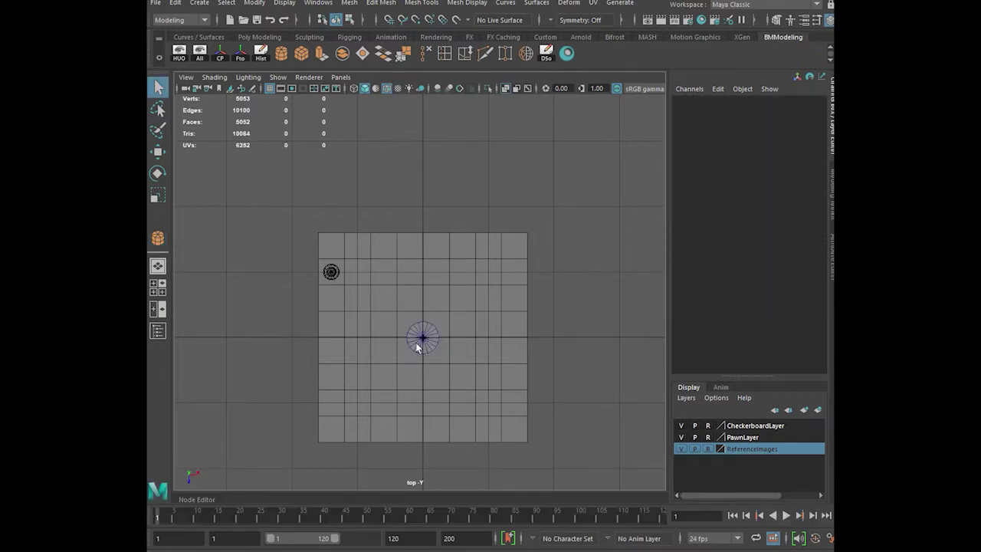
- Centre the cylinder at the origin by setting its Translate X, Y and Z to 0
{"action": "left_click", "coordinate": [417, 347]}
{"action": "left_click", "coordinate": [778, 112]}
{"action": "left_click_drag", "start_coordinate": [794, 111], "coordinate": [808, 129]}
{"action": "type", "text": "00"}
{"action": "key", "text": "Return"}
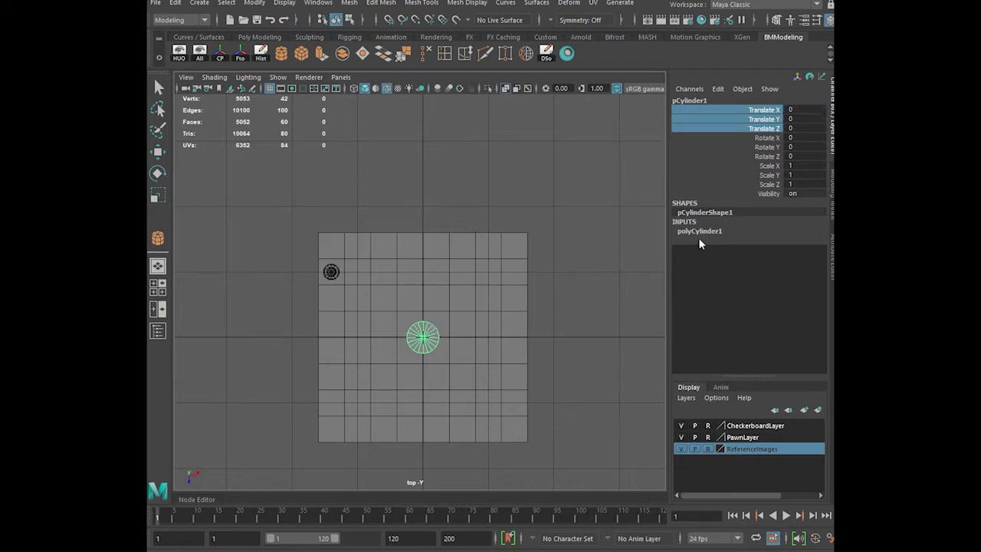
- Set the cylinder's Subdivisions Axis to 12 and Subdivisions Height to 2
{"action": "left_click", "coordinate": [699, 231]}
{"action": "left_click", "coordinate": [797, 258]}
{"action": "type", "text": "12"}
{"action": "key", "text": "Return"}
{"action": "left_click", "coordinate": [772, 241]}
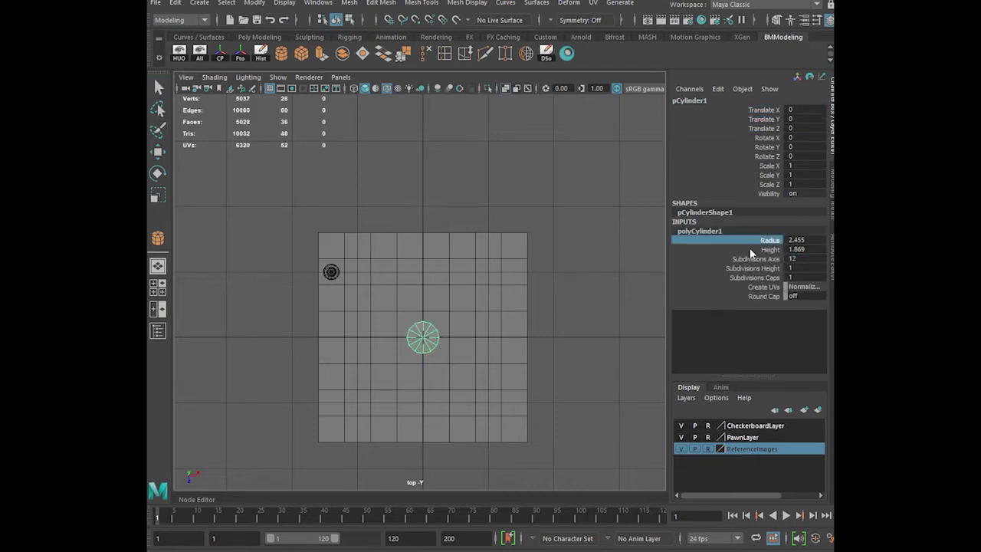
{"action": "key", "text": "space"}
{"action": "key", "text": "space"}
{"action": "scroll", "coordinate": [541, 321], "scroll_direction": "up", "scroll_amount": 3}
{"action": "left_click", "coordinate": [758, 270]}
{"action": "left_click", "coordinate": [796, 267]}
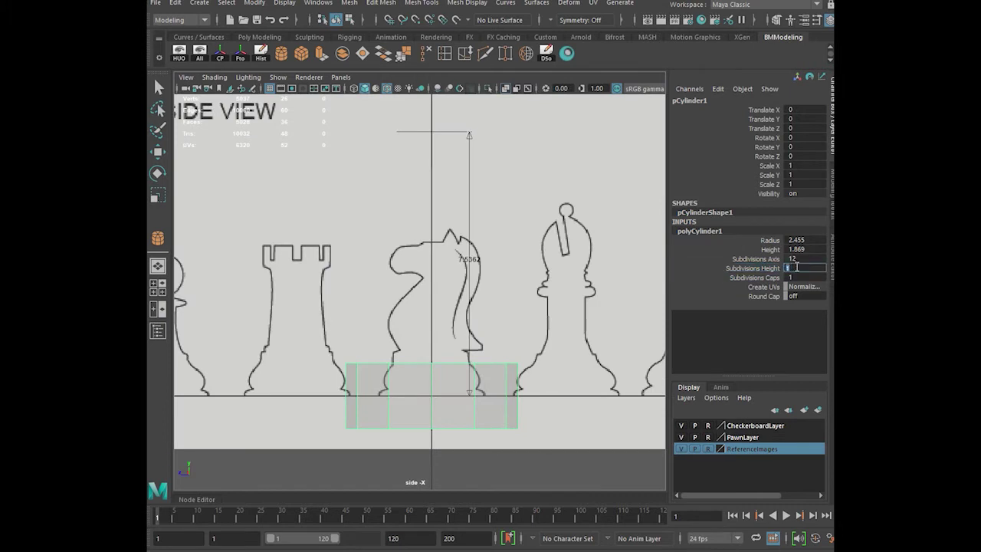
{"action": "type", "text": "2"}
{"action": "left_click", "coordinate": [762, 278]}
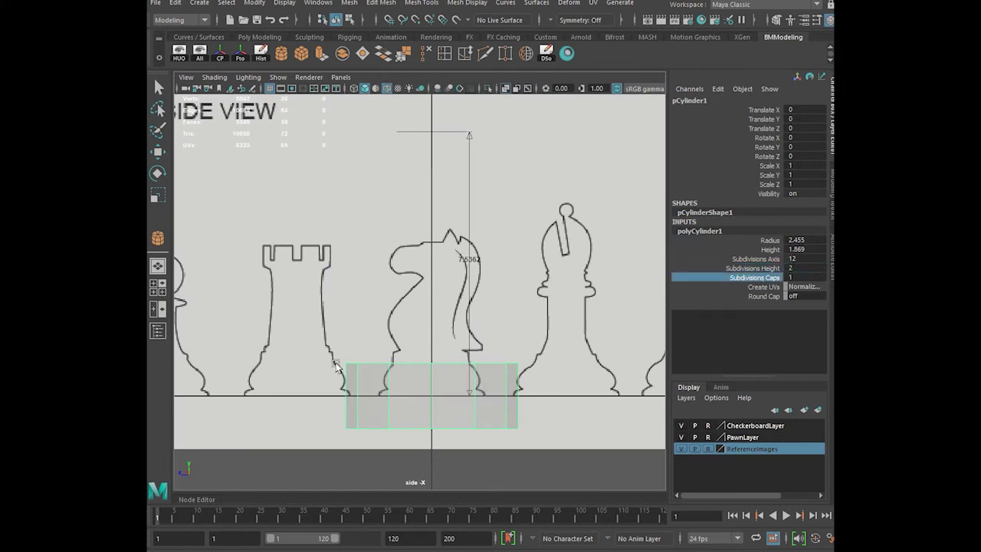
- Snap the cylinder's pivot to its bottom edge and seat the base on the ground line in the side view
{"action": "key", "text": "w"}
{"action": "left_click_drag", "start_coordinate": [437, 347], "coordinate": [434, 282]}
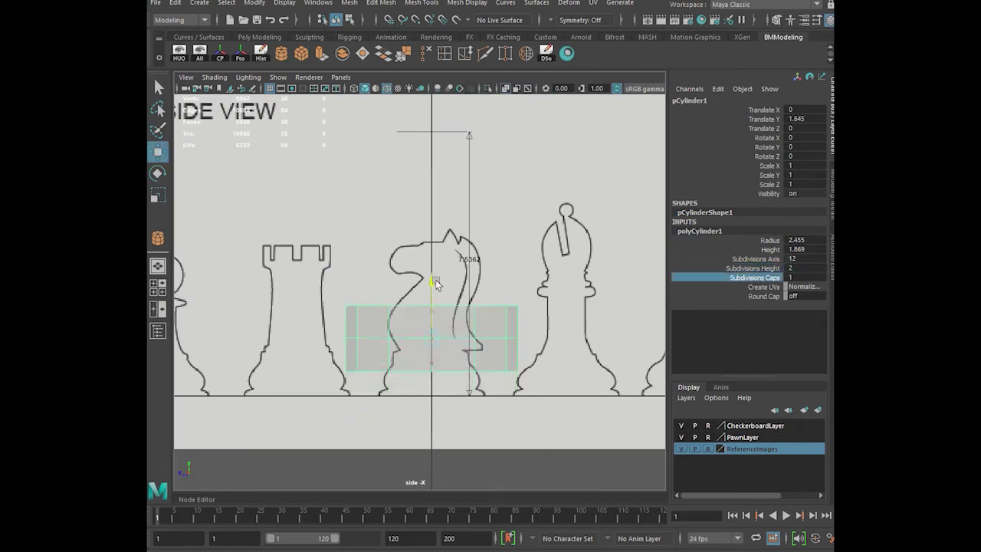
{"action": "key", "text": "d"}
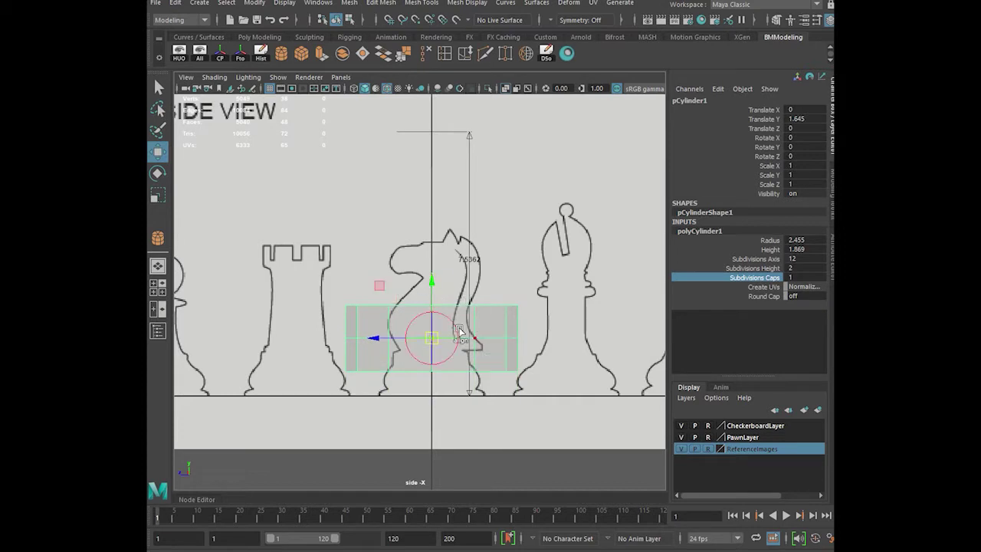
{"action": "key", "text": "x"}
{"action": "middle_click_drag", "start_coordinate": [490, 375], "coordinate": [469, 358]}
{"action": "key", "text": "v"}
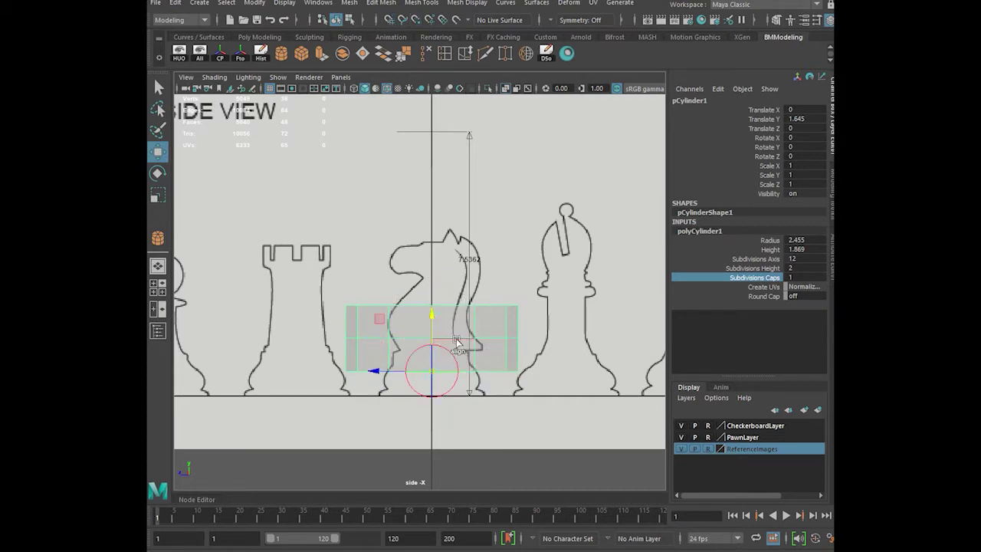
{"action": "key", "text": "d"}
{"action": "key", "text": "x"}
{"action": "middle_click", "coordinate": [530, 395]}
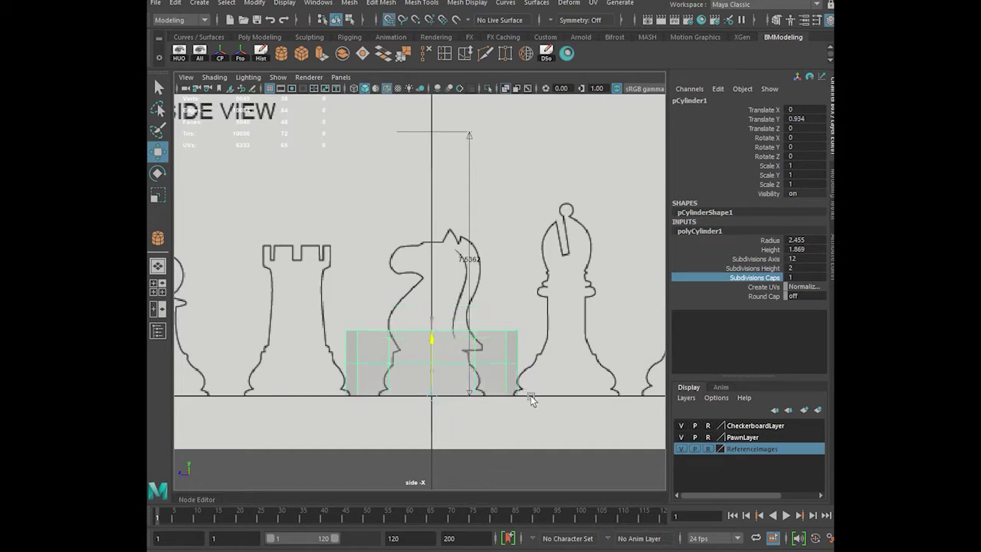
- Set the cylinder's radius to 1.6 to approximate the width of the knight's base
{"action": "left_click", "coordinate": [767, 240]}
{"action": "middle_click_drag", "start_coordinate": [524, 304], "coordinate": [511, 284]}
{"action": "left_click", "coordinate": [805, 240]}
{"action": "type", "text": "1.5"}
{"action": "key", "text": "Return"}
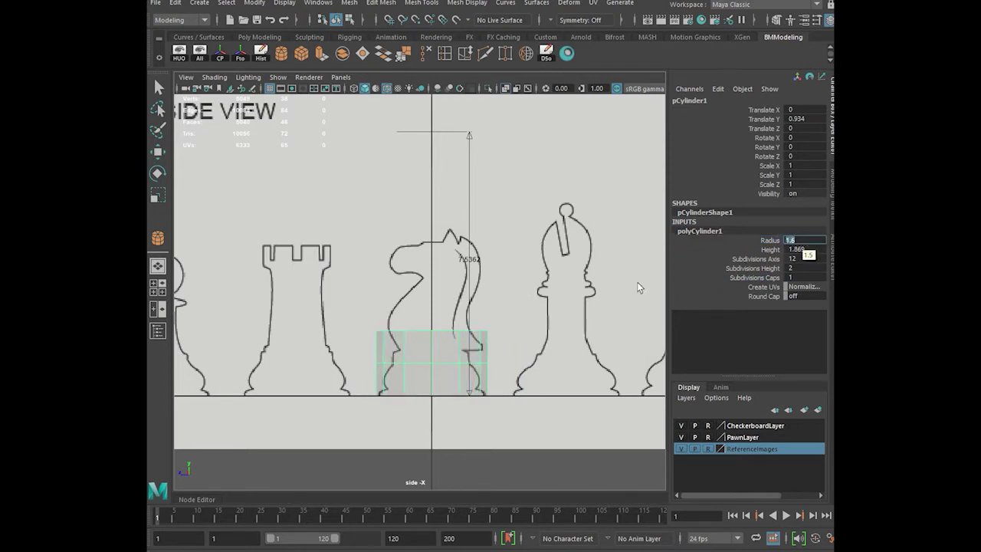
{"action": "left_click", "coordinate": [581, 284]}
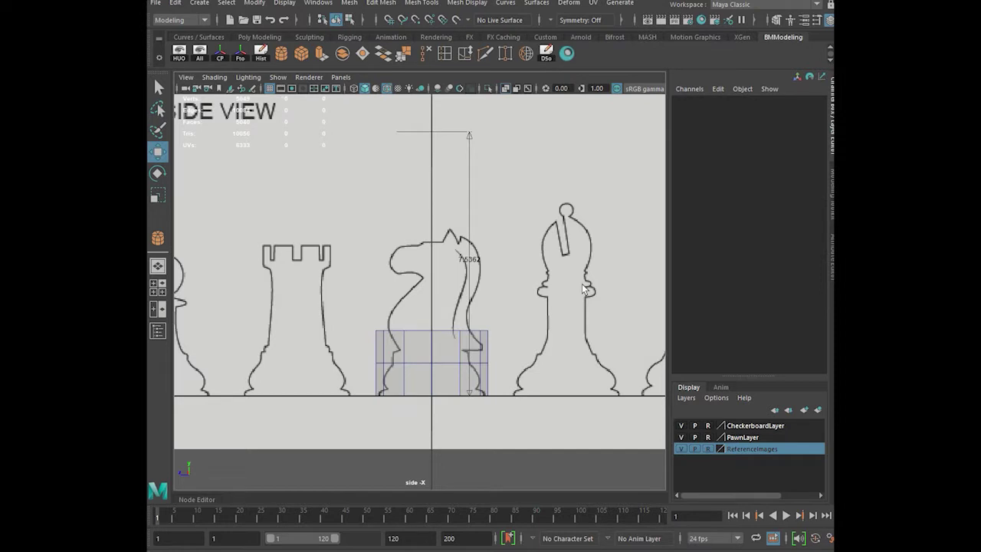
- Try setting the cylinder's Translate Y to 0, and undo it
{"action": "left_click", "coordinate": [466, 365]}
{"action": "double_click", "coordinate": [797, 119]}
{"action": "type", "text": "0"}
{"action": "key", "text": "Return"}
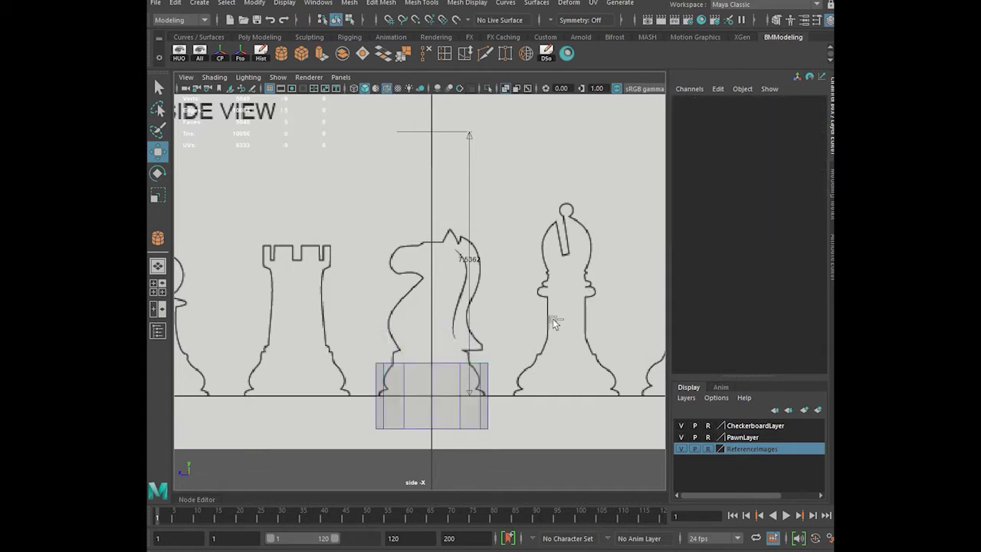
{"action": "key", "text": "ctrl+z"}
- Set the cylinder's height to 1
{"action": "scroll", "coordinate": [433, 355], "scroll_direction": "up", "scroll_amount": 2}
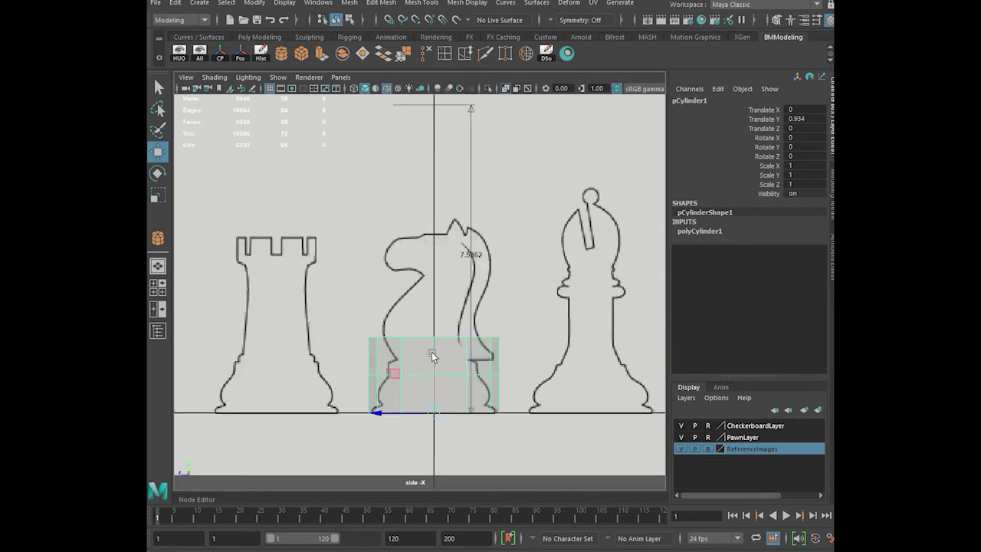
{"action": "left_click", "coordinate": [711, 231]}
{"action": "left_click", "coordinate": [805, 249]}
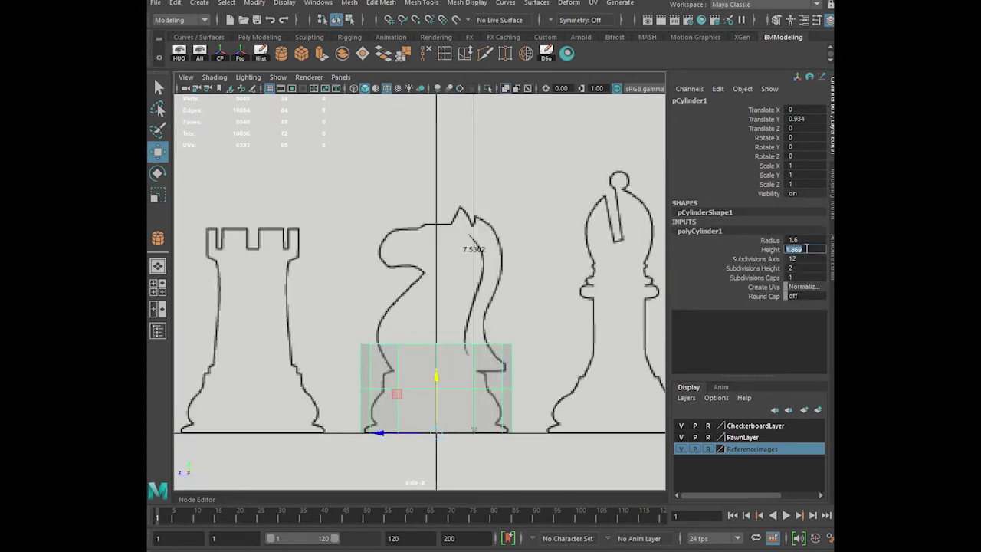
{"action": "type", "text": "1"}
{"action": "key", "text": "Return"}
- Snap the pivot to the shortened cylinder's bottom edge and seat the base on the ground line again
{"action": "left_click", "coordinate": [476, 389]}
{"action": "key", "text": "d"}
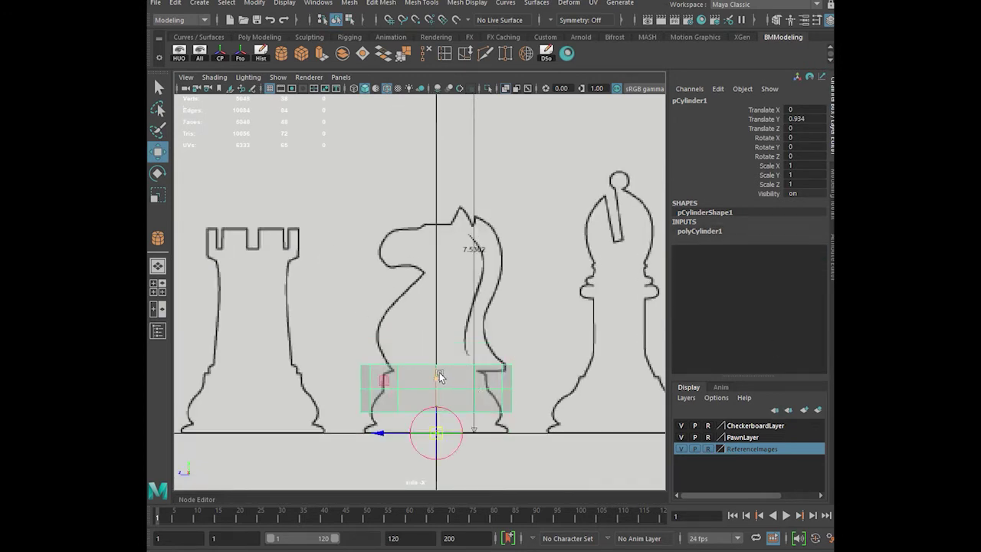
{"action": "middle_click", "coordinate": [494, 417]}
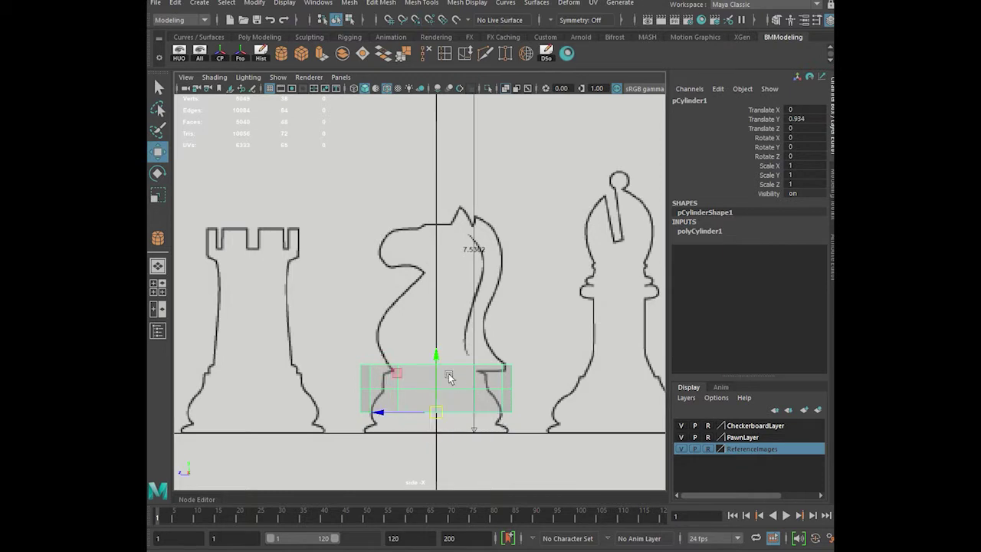
{"action": "middle_click", "coordinate": [548, 433]}
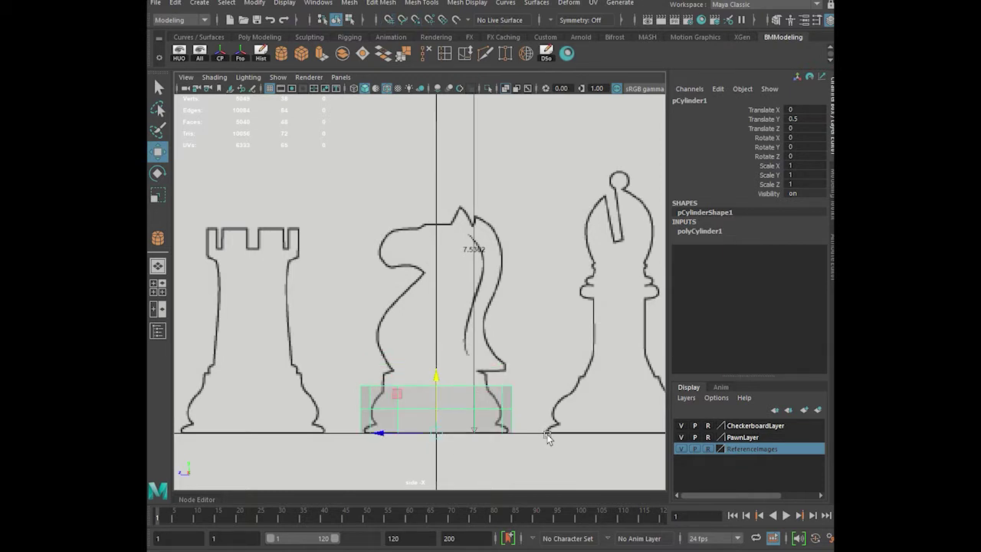
- Set the cylinder's radius to 1.5 to match the knight's foot
{"action": "left_click", "coordinate": [692, 232]}
{"action": "left_click", "coordinate": [807, 241]}
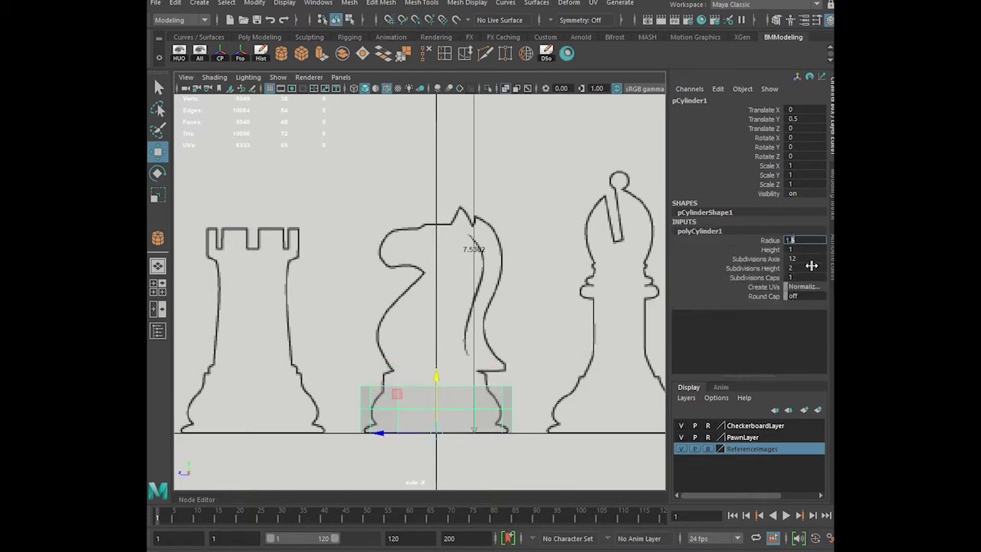
{"action": "type", "text": "5"}
{"action": "key", "text": "Return"}
- Lower the cylinder's middle and top vertex rings to the foot of the knight's outline
{"action": "right_click_drag", "start_coordinate": [475, 415], "coordinate": [349, 383]}
{"action": "left_click_drag", "start_coordinate": [530, 412], "coordinate": [532, 414]}
{"action": "scroll", "coordinate": [441, 341], "scroll_direction": "up", "scroll_amount": 1}
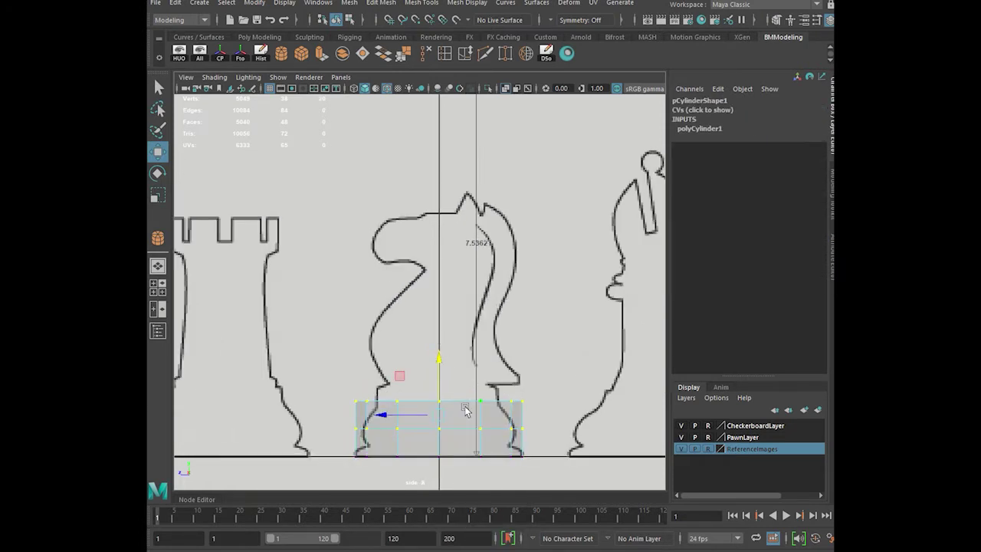
{"action": "middle_click_drag", "start_coordinate": [465, 408], "coordinate": [461, 316], "text": "alt"}
{"action": "scroll", "coordinate": [462, 307], "scroll_direction": "up", "scroll_amount": 2}
{"action": "left_click_drag", "start_coordinate": [441, 279], "coordinate": [442, 308]}
{"action": "left_click_drag", "start_coordinate": [310, 328], "coordinate": [567, 360]}
{"action": "left_click_drag", "start_coordinate": [440, 288], "coordinate": [440, 313]}
- Extrude the cylinder's top cap faces upward three times, by 0.2 first and 0.27 last
{"action": "right_click_drag", "start_coordinate": [464, 368], "coordinate": [465, 315]}
{"action": "left_click_drag", "start_coordinate": [309, 350], "coordinate": [567, 374]}
{"action": "left_click_drag", "start_coordinate": [585, 420], "coordinate": [584, 421], "text": "ctrl"}
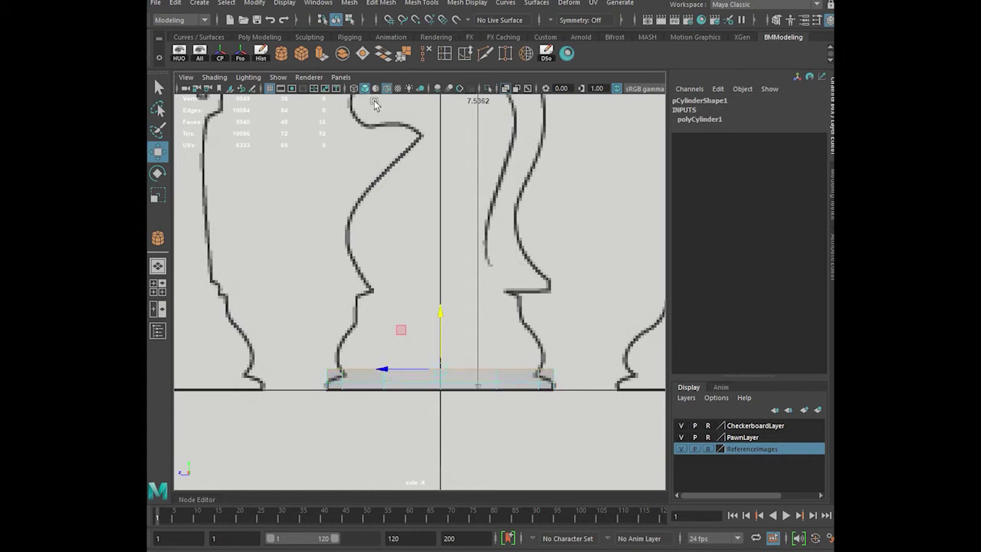
{"action": "left_click", "coordinate": [322, 55]}
{"action": "left_click", "coordinate": [487, 331]}
{"action": "middle_click_drag", "start_coordinate": [421, 330], "coordinate": [396, 310]}
{"action": "key", "text": "ctrl+e"}
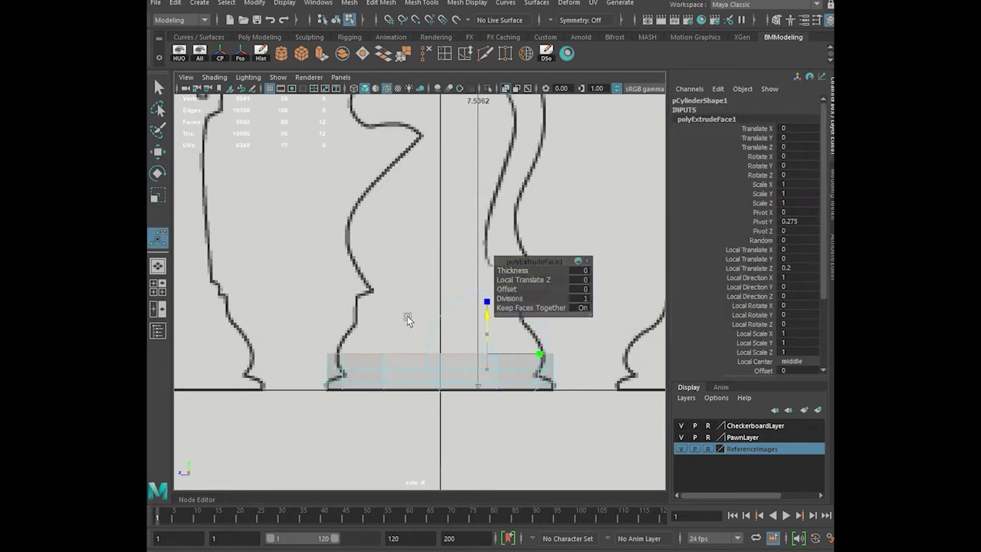
{"action": "middle_click_drag", "start_coordinate": [341, 304], "coordinate": [329, 284]}
{"action": "key", "text": "ctrl+e"}
{"action": "left_click", "coordinate": [487, 296]}
{"action": "key", "text": "q"}
- Scale in and slightly lower the vertex ring above the foot to fit the notch in the knight's base
{"action": "right_click_drag", "start_coordinate": [387, 346], "coordinate": [325, 352]}
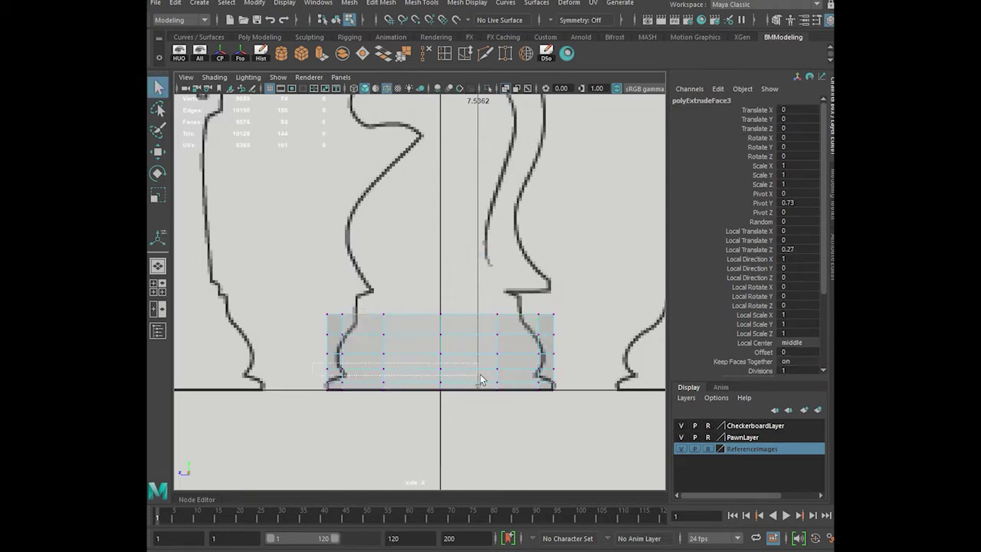
{"action": "left_click_drag", "start_coordinate": [480, 376], "coordinate": [576, 377]}
{"action": "key", "text": "r"}
{"action": "left_click_drag", "start_coordinate": [441, 370], "coordinate": [417, 361]}
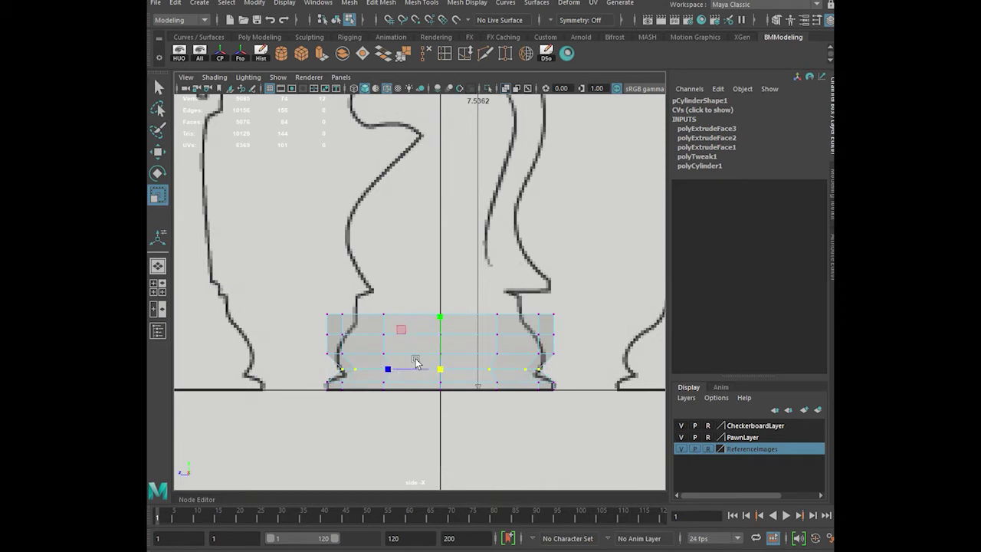
{"action": "key", "text": "w"}
{"action": "left_click_drag", "start_coordinate": [445, 308], "coordinate": [445, 314]}
- Lower and scale the third vertex ring to follow the lower part of the base's bulge
{"action": "left_click_drag", "start_coordinate": [308, 349], "coordinate": [558, 359]}
{"action": "middle_click_drag", "start_coordinate": [589, 311], "coordinate": [584, 323]}
{"action": "key", "text": "r"}
{"action": "left_click_drag", "start_coordinate": [442, 366], "coordinate": [430, 360]}
- Lower and scale the two uppermost vertex rings to follow the upper curve of the base's bulge
{"action": "left_click_drag", "start_coordinate": [309, 325], "coordinate": [580, 345]}
{"action": "key", "text": "w"}
{"action": "left_click_drag", "start_coordinate": [444, 281], "coordinate": [447, 302]}
{"action": "key", "text": "r"}
{"action": "left_click_drag", "start_coordinate": [441, 354], "coordinate": [407, 308]}
{"action": "key", "text": "Up"}
{"action": "key", "text": "w"}
{"action": "left_click_drag", "start_coordinate": [446, 251], "coordinate": [448, 261]}
- Refine the height and width of the middle vertex ring against the bulge in the outline
{"action": "left_click_drag", "start_coordinate": [310, 350], "coordinate": [569, 360]}
{"action": "middle_click_drag", "start_coordinate": [584, 327], "coordinate": [576, 314]}
{"action": "left_click_drag", "start_coordinate": [350, 372], "coordinate": [564, 365]}
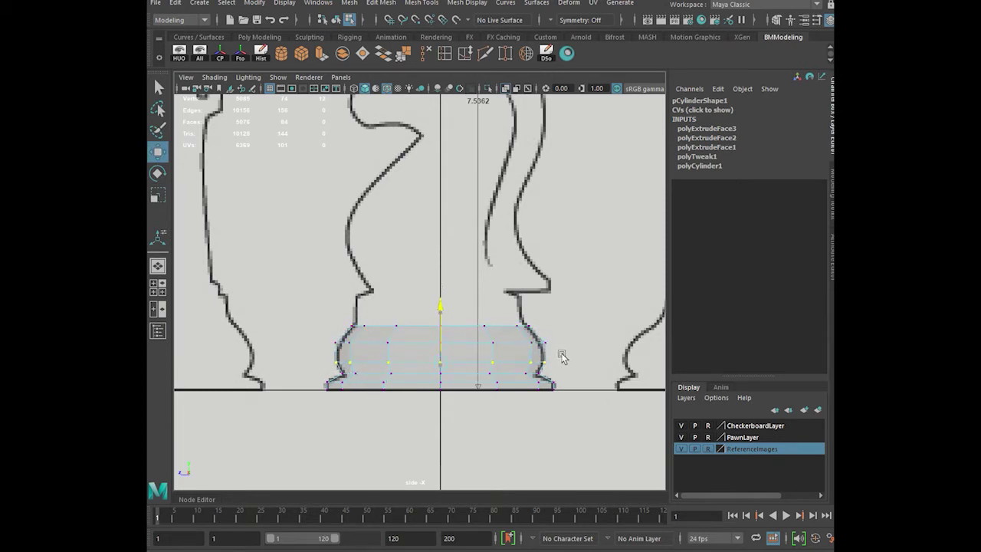
{"action": "key", "text": "r"}
{"action": "left_click_drag", "start_coordinate": [334, 314], "coordinate": [568, 338]}
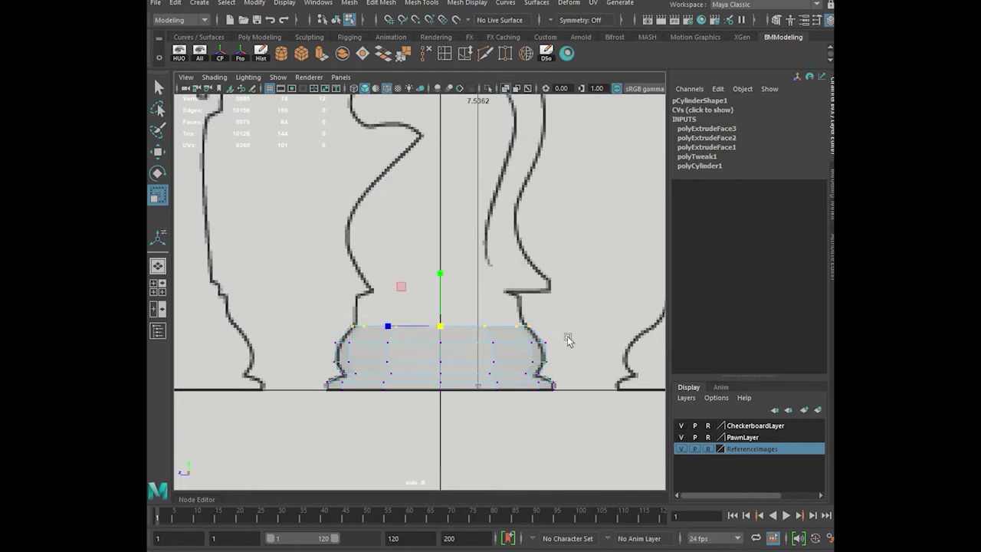
- Extrude only the top cap faces upward by 0.355 to form the collar below the knight's body
{"action": "right_click_drag", "start_coordinate": [484, 328], "coordinate": [484, 346]}
{"action": "left_click_drag", "start_coordinate": [361, 314], "coordinate": [572, 334]}
{"action": "key", "text": "w"}
{"action": "left_click_drag", "start_coordinate": [324, 336], "coordinate": [553, 370], "text": "ctrl"}
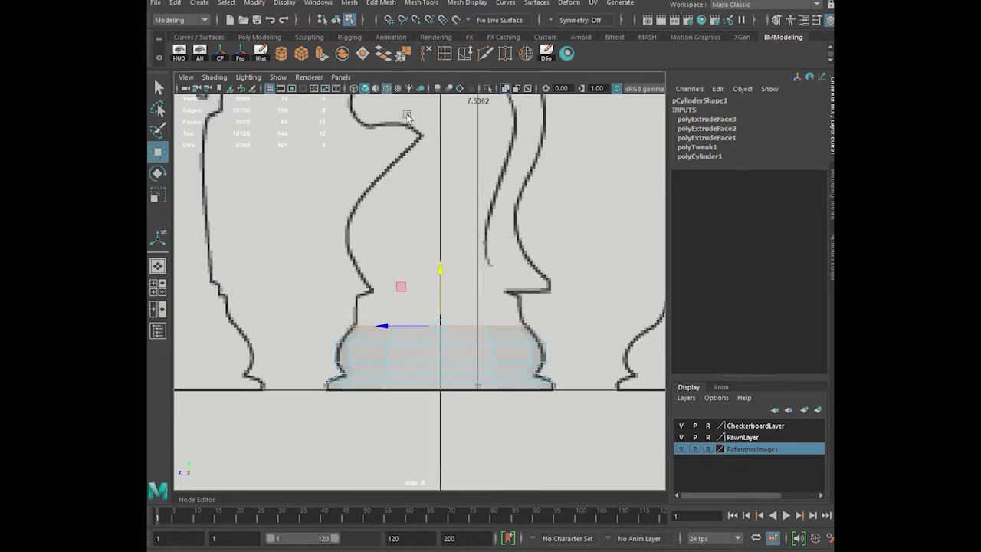
{"action": "left_click", "coordinate": [321, 54]}
{"action": "left_click_drag", "start_coordinate": [476, 293], "coordinate": [356, 263]}
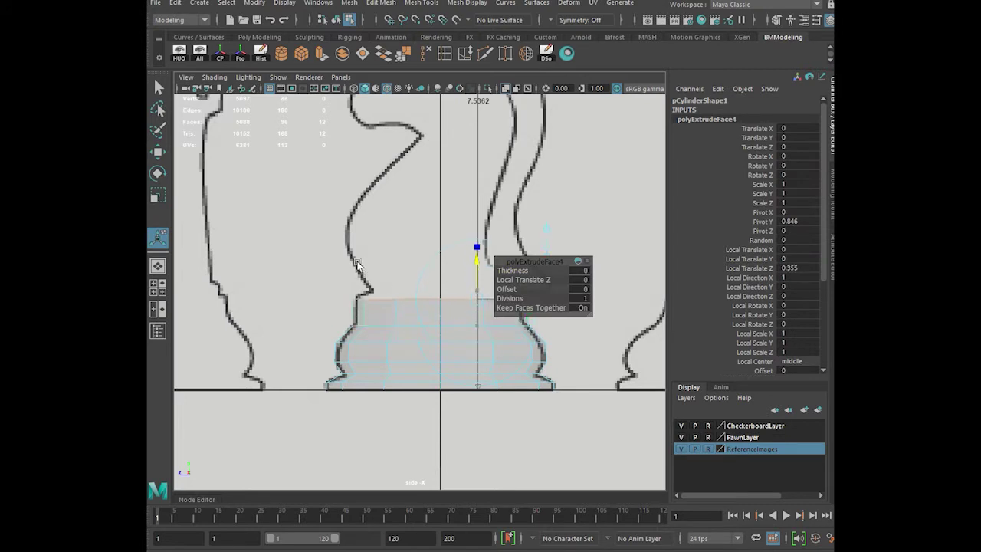
- Extrude the top cap faces upward again by 0.123 and scale them inward to the outline's narrower neck
{"action": "key", "text": "g"}
{"action": "left_click", "coordinate": [476, 262]}
{"action": "middle_click_drag", "start_coordinate": [376, 262], "coordinate": [366, 254]}
{"action": "key", "text": "r"}
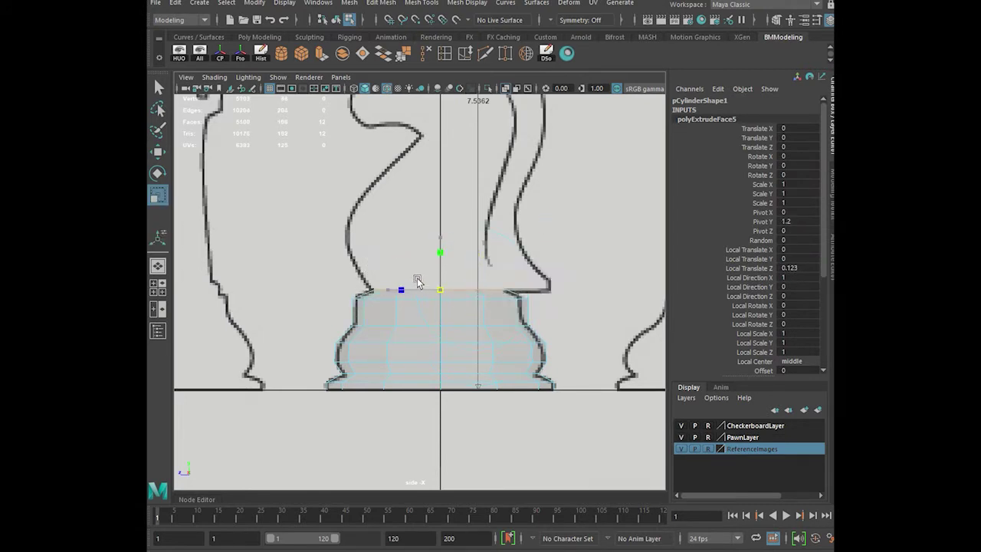
{"action": "key", "text": "q"}
{"action": "right_click_drag", "start_coordinate": [415, 316], "coordinate": [464, 263]}
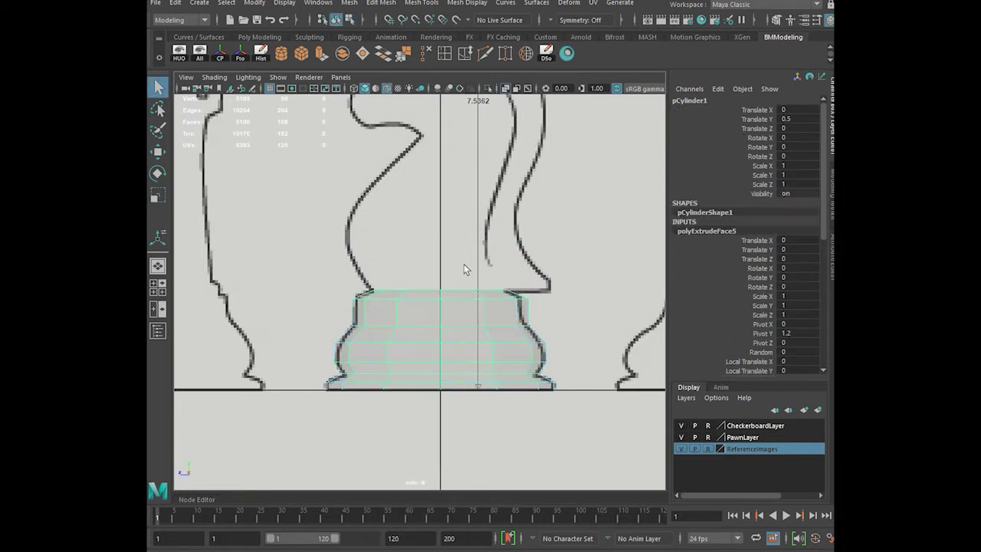
{"action": "left_click", "coordinate": [434, 336]}
{"action": "key", "text": "3"}
{"action": "key", "text": "1"}
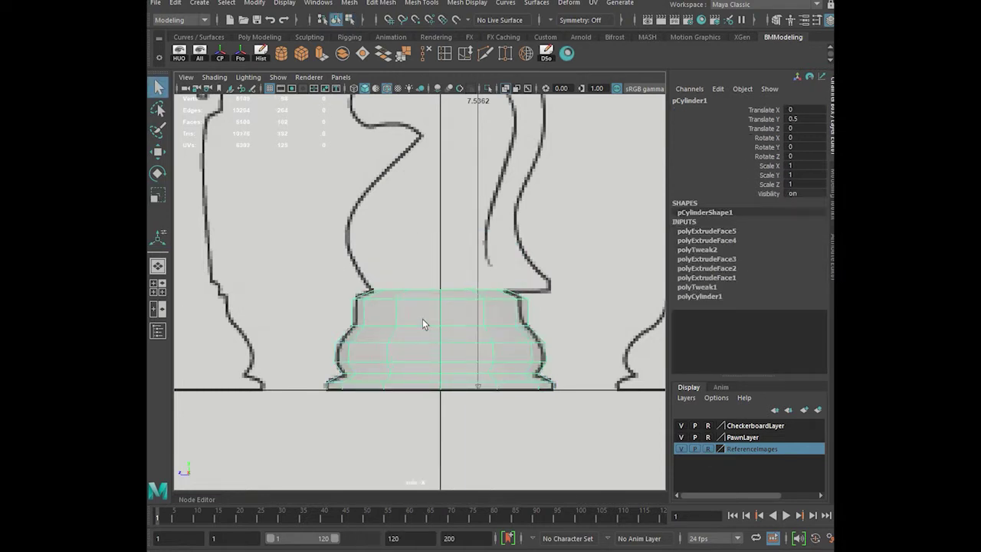
- Insert an edge loop around the base close to the upper edge of the collar
{"action": "scroll", "coordinate": [422, 319], "scroll_direction": "up", "scroll_amount": 2}
{"action": "left_click", "coordinate": [444, 54]}
{"action": "left_click_drag", "start_coordinate": [386, 300], "coordinate": [385, 298]}
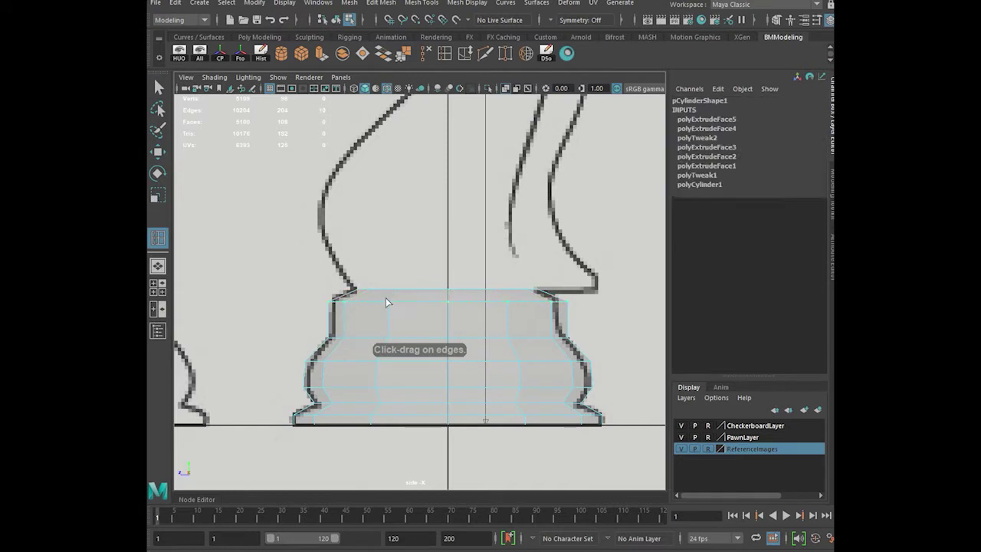
{"action": "left_click", "coordinate": [396, 300]}
{"action": "key", "text": "q"}
{"action": "right_click_drag", "start_coordinate": [395, 296], "coordinate": [396, 247]}
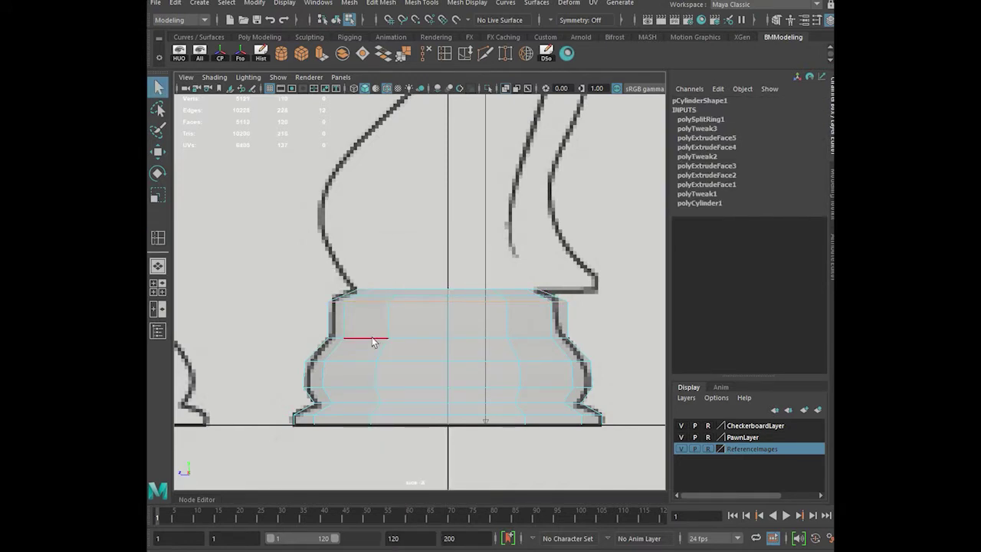
{"action": "right_click_drag", "start_coordinate": [371, 337], "coordinate": [390, 323]}
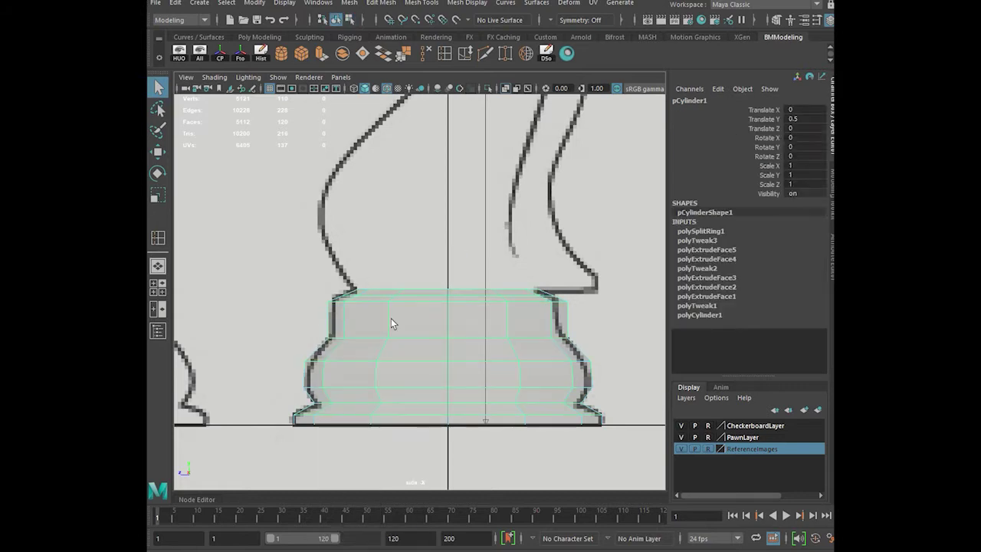
- Examine the base in perspective and compare its top ring with the knight outline in the front and side views
{"action": "key", "text": "space"}
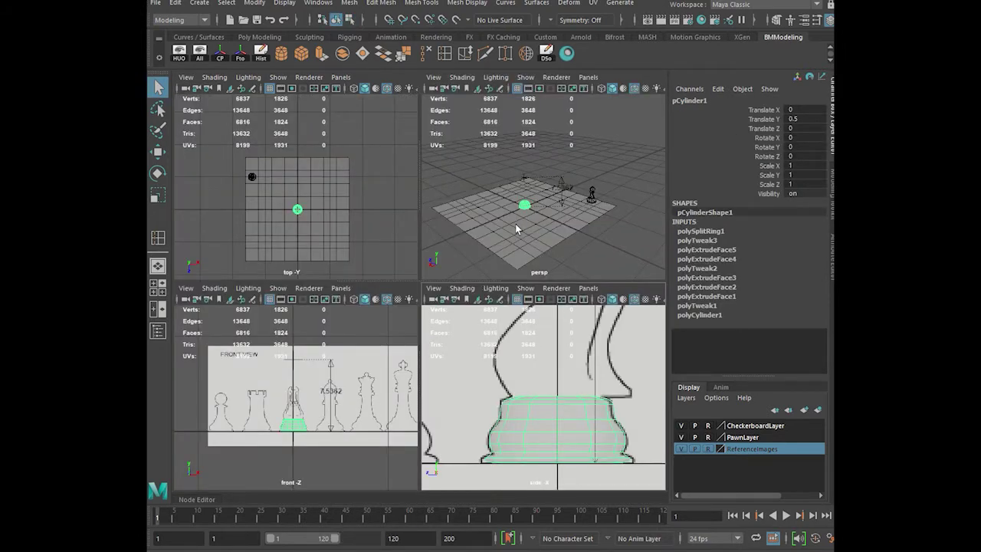
{"action": "key", "text": "f"}
{"action": "left_click_drag", "start_coordinate": [523, 213], "coordinate": [557, 208], "text": "alt"}
{"action": "key", "text": "f"}
{"action": "scroll", "coordinate": [316, 232], "scroll_direction": "down", "scroll_amount": 5}
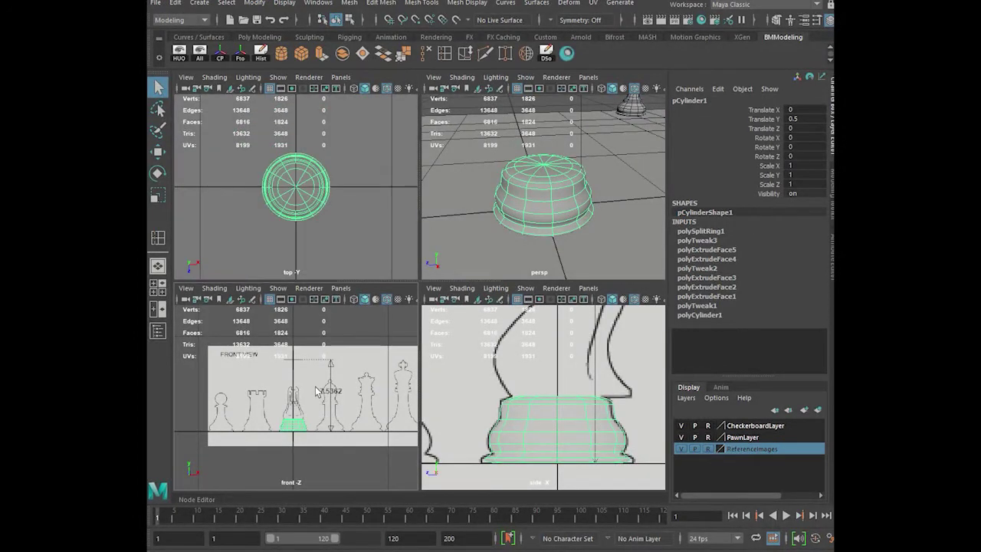
{"action": "key", "text": "g"}
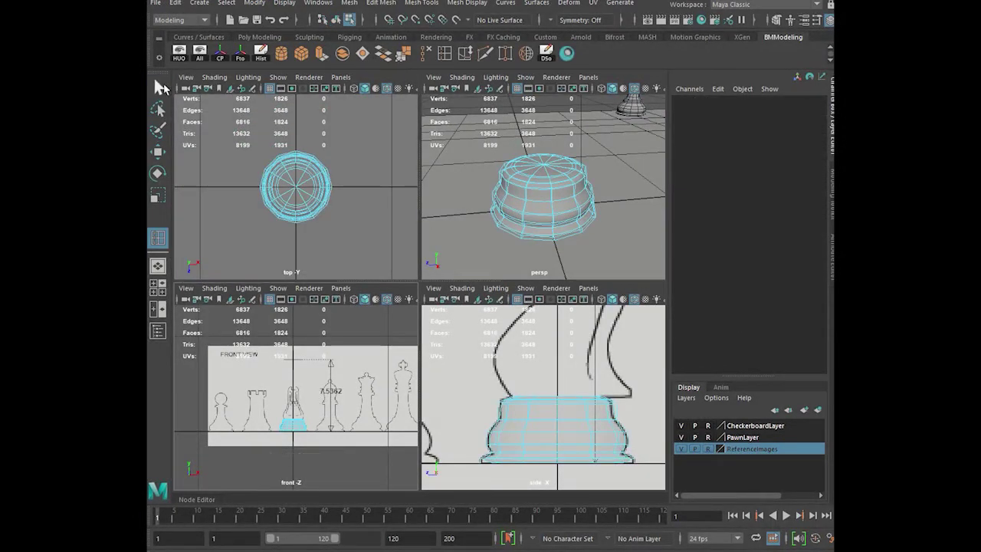
{"action": "left_click", "coordinate": [159, 87]}
{"action": "left_click", "coordinate": [296, 424]}
{"action": "right_click_drag", "start_coordinate": [296, 423], "coordinate": [329, 258]}
{"action": "key", "text": "f"}
{"action": "scroll", "coordinate": [303, 384], "scroll_direction": "down", "scroll_amount": 8}
{"action": "right_click_drag", "start_coordinate": [538, 421], "coordinate": [490, 276]}
{"action": "key", "text": "1"}
{"action": "left_click_drag", "start_coordinate": [627, 405], "coordinate": [627, 400]}
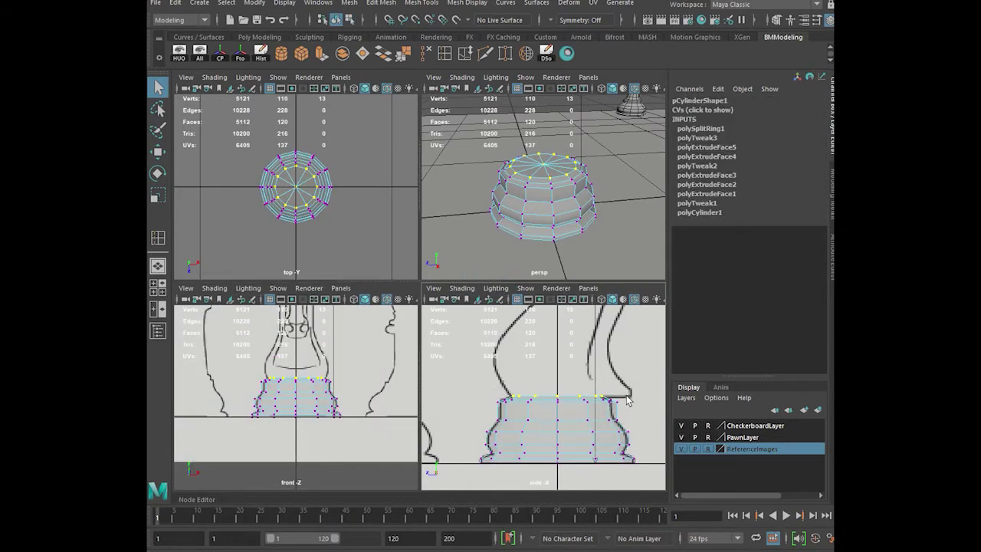
{"action": "scroll", "coordinate": [579, 386], "scroll_direction": "up", "scroll_amount": 2}
{"action": "scroll", "coordinate": [580, 422], "scroll_direction": "down", "scroll_amount": 4}
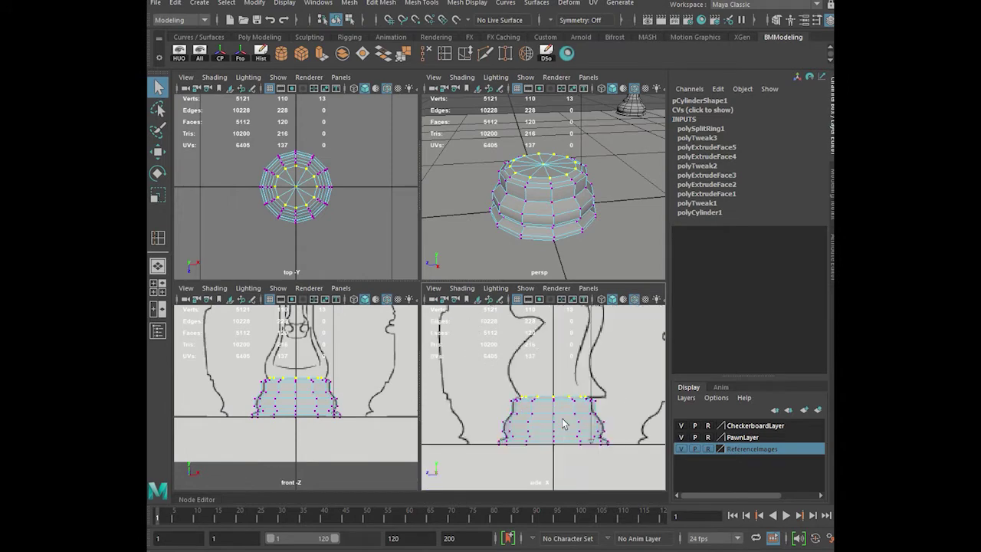
- Delete the fan of triangular faces that forms the base's top cap
{"action": "key", "text": "space"}
{"action": "scroll", "coordinate": [452, 325], "scroll_direction": "up", "scroll_amount": 1}
{"action": "key", "text": "space"}
{"action": "key", "text": "space"}
{"action": "scroll", "coordinate": [350, 223], "scroll_direction": "up", "scroll_amount": 4}
{"action": "right_click_drag", "start_coordinate": [422, 274], "coordinate": [422, 307]}
{"action": "left_click_drag", "start_coordinate": [404, 279], "coordinate": [455, 316]}
{"action": "left_click_drag", "start_coordinate": [406, 276], "coordinate": [425, 295]}
{"action": "key", "text": "Delete"}
- Extrude the open top border loop inward by 0.505 and fill the remaining hole
{"action": "right_click_drag", "start_coordinate": [444, 226], "coordinate": [448, 189]}
{"action": "double_click", "coordinate": [431, 229]}
{"action": "left_click", "coordinate": [322, 54]}
{"action": "left_click", "coordinate": [438, 265]}
{"action": "middle_click_drag", "start_coordinate": [552, 180], "coordinate": [526, 205]}
{"action": "key", "text": "q"}
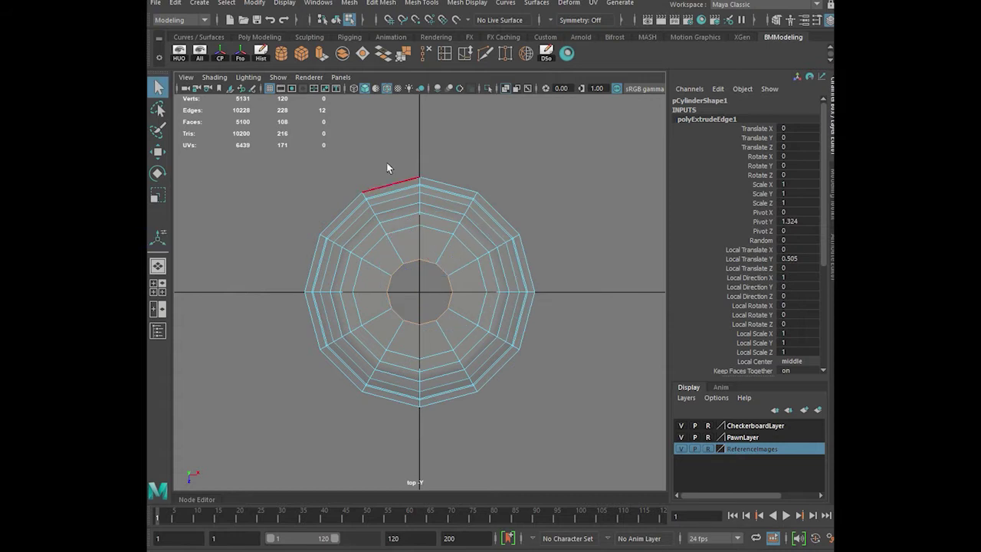
{"action": "left_click", "coordinate": [363, 54]}
- Cut the filled top face into quarters with a vertical and a horizontal Multi-Cut through its centre
{"action": "scroll", "coordinate": [465, 329], "scroll_direction": "up", "scroll_amount": 3}
{"action": "left_click", "coordinate": [486, 54]}
{"action": "left_click", "coordinate": [419, 201]}
{"action": "left_click", "coordinate": [419, 247]}
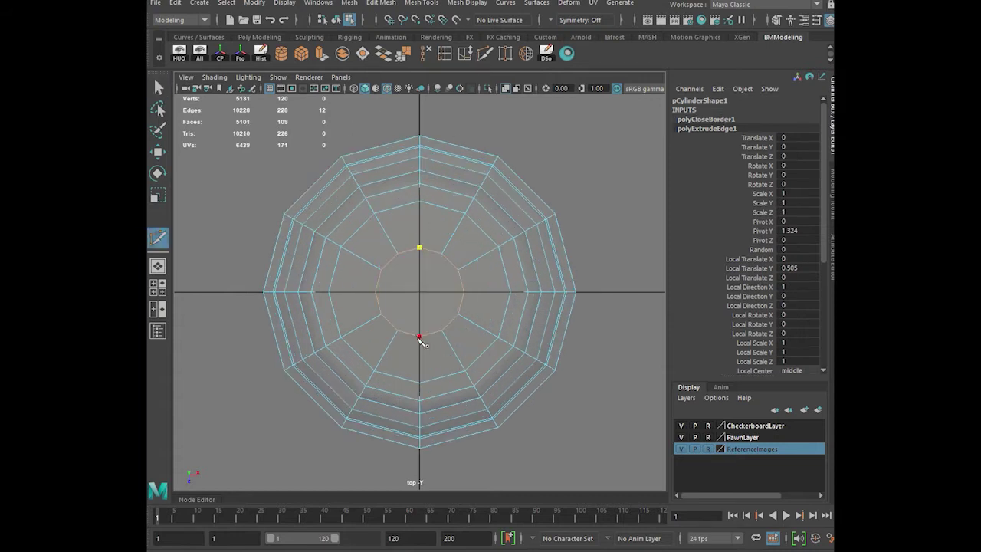
{"action": "right_click", "coordinate": [420, 337]}
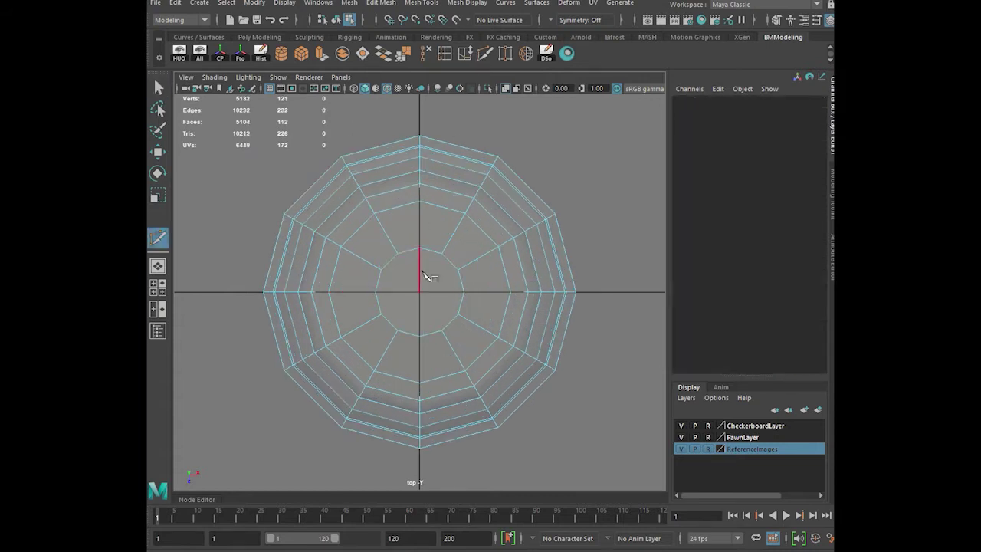
- Cut a closed diamond around the top face's centre through the midpoints of the four cross edges
{"action": "left_click", "coordinate": [419, 270]}
{"action": "left_click", "coordinate": [396, 292]}
{"action": "left_click", "coordinate": [419, 315]}
{"action": "left_click", "coordinate": [442, 292]}
{"action": "left_click", "coordinate": [419, 270]}
- Cut a straight edge through each side corner of the top diamond to the surrounding ring's vertices
{"action": "left_click", "coordinate": [399, 258]}
{"action": "left_click", "coordinate": [399, 332]}
{"action": "right_click", "coordinate": [399, 333]}
{"action": "left_click", "coordinate": [444, 302]}
{"action": "key", "text": "q"}
- Select the eight faces surrounding the top diamond and check their face and triangle counts
{"action": "right_click_drag", "start_coordinate": [434, 273], "coordinate": [432, 304]}
{"action": "left_click", "coordinate": [401, 274]}
{"action": "left_click", "coordinate": [388, 280], "text": "shift"}
{"action": "left_click", "coordinate": [387, 303], "text": "shift"}
{"action": "left_click", "coordinate": [408, 318], "text": "shift"}
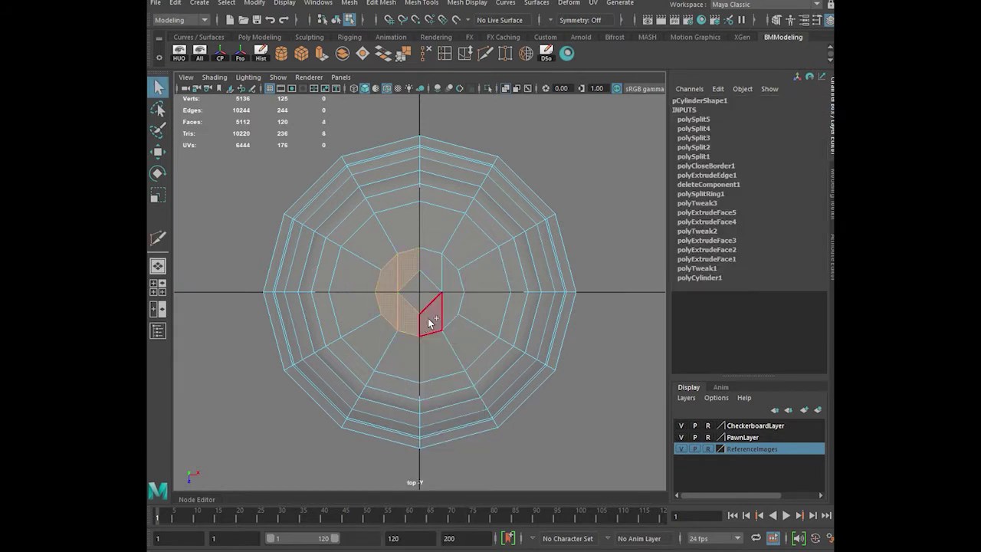
{"action": "left_click", "coordinate": [429, 322], "text": "shift"}
{"action": "left_click", "coordinate": [452, 306], "text": "shift"}
{"action": "left_click", "coordinate": [450, 284], "text": "shift"}
{"action": "left_click", "coordinate": [432, 268], "text": "shift"}
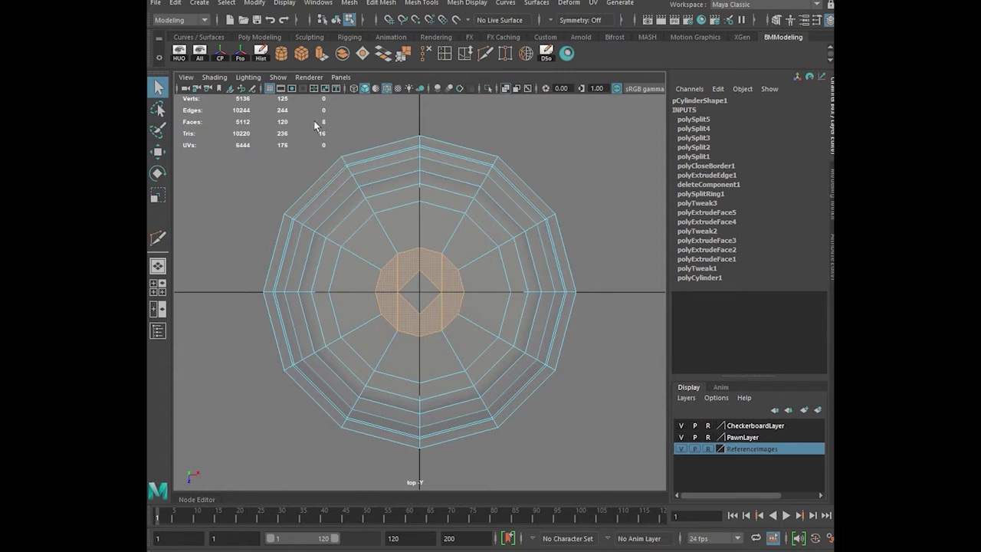
- Delete the four triangles of the top diamond and fill the opening with a single face
{"action": "left_click", "coordinate": [433, 289]}
{"action": "left_click", "coordinate": [413, 288], "text": "shift"}
{"action": "left_click", "coordinate": [412, 298], "text": "shift"}
{"action": "left_click", "coordinate": [426, 298], "text": "shift"}
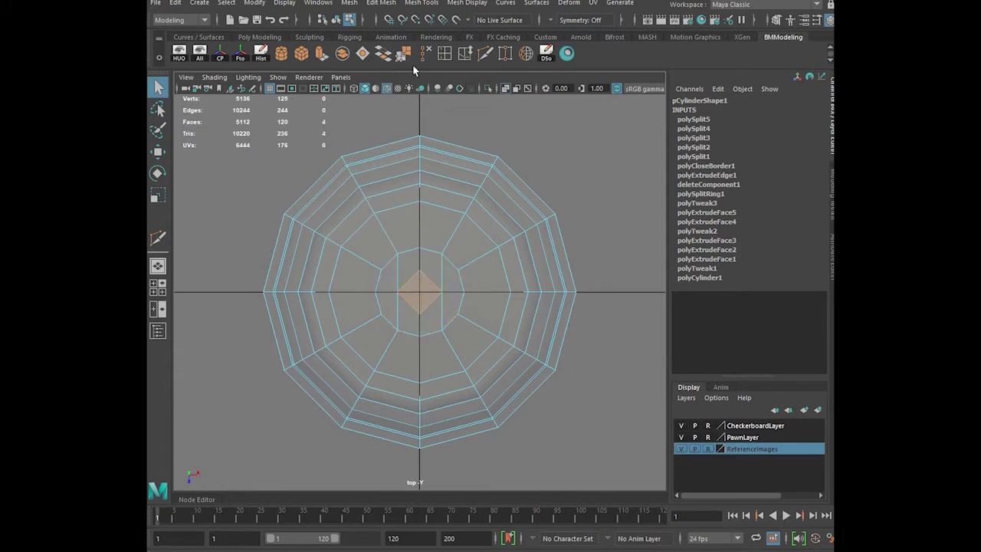
{"action": "key", "text": "Delete"}
{"action": "right_click_drag", "start_coordinate": [442, 232], "coordinate": [442, 201]}
{"action": "double_click", "coordinate": [427, 277]}
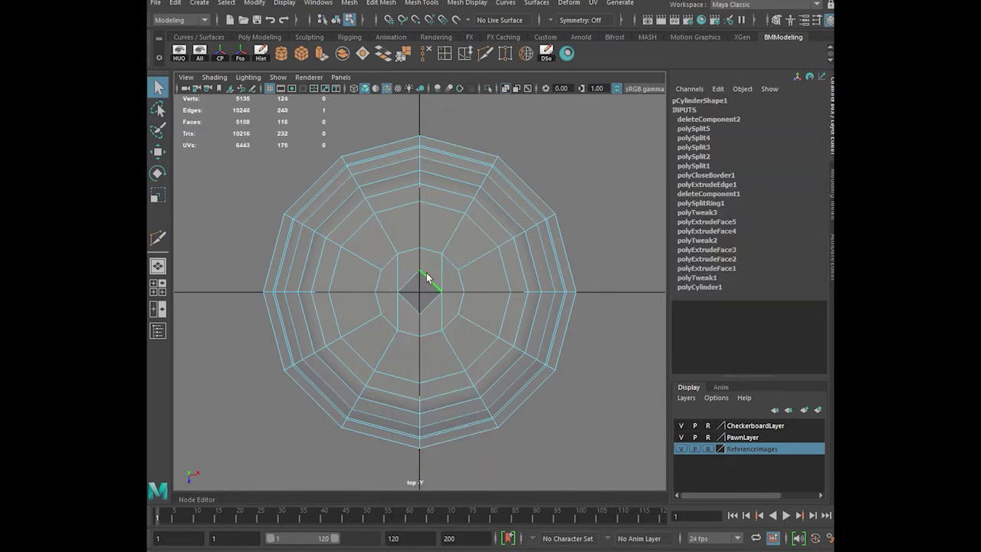
{"action": "left_click", "coordinate": [384, 59]}
- Hide the CheckerboardLayer and select the open border loop on the underside of the base
{"action": "key", "text": "space"}
{"action": "key", "text": "space"}
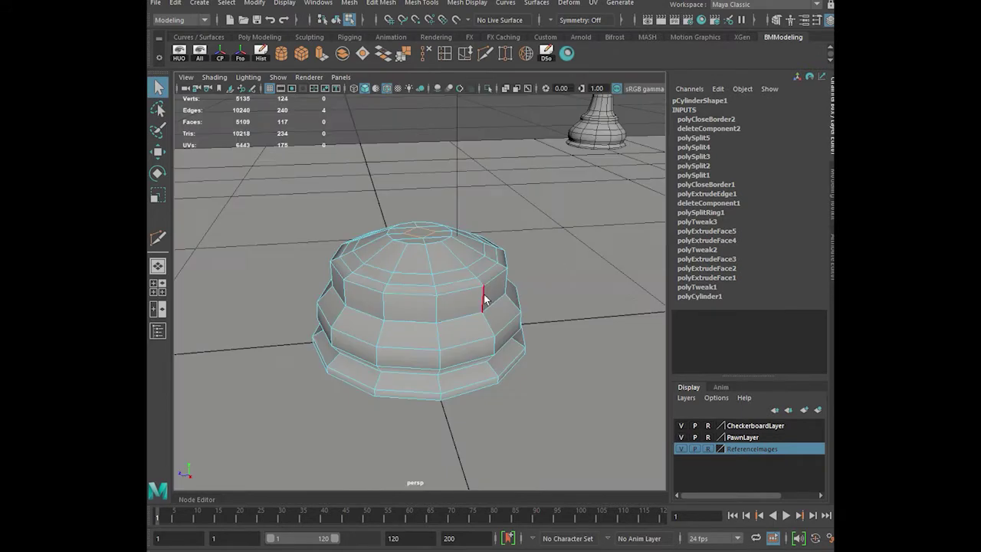
{"action": "left_click_drag", "start_coordinate": [458, 322], "coordinate": [447, 259], "text": "alt"}
{"action": "double_click", "coordinate": [427, 259]}
{"action": "left_click", "coordinate": [681, 426]}
{"action": "left_click_drag", "start_coordinate": [412, 302], "coordinate": [444, 271], "text": "alt"}
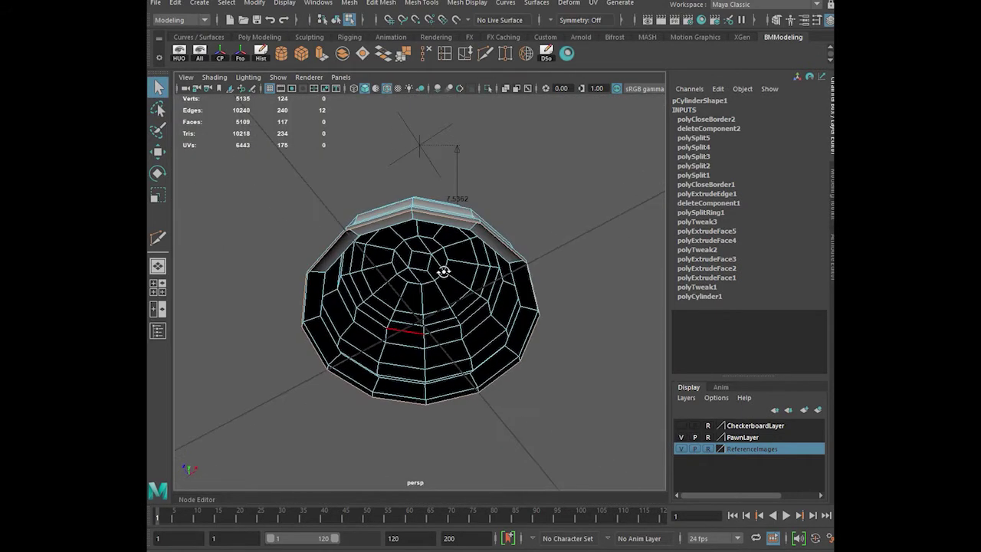
- Extrude the underside's border loop inward with a local Z translation of -0.478 and fill the remaining hole
{"action": "left_click", "coordinate": [322, 54]}
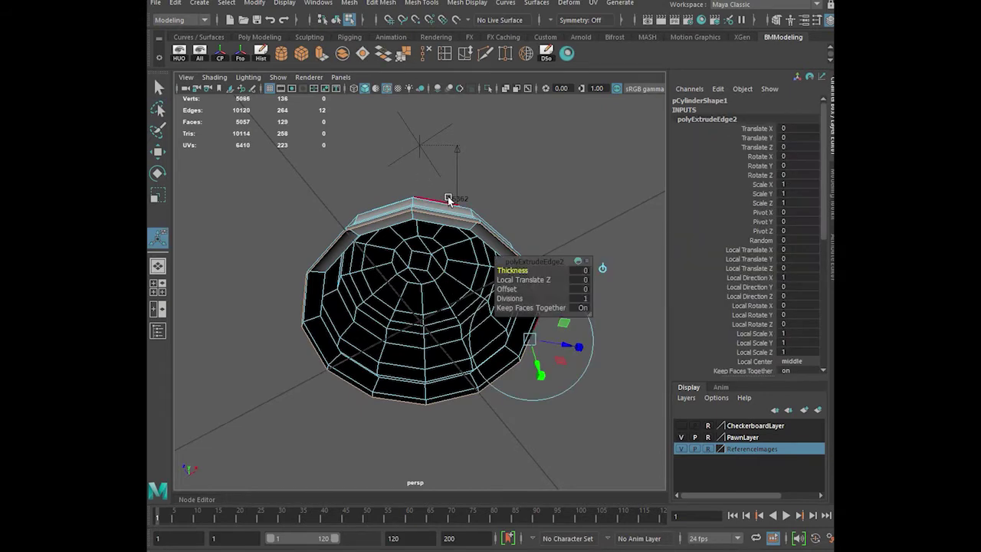
{"action": "left_click", "coordinate": [566, 344]}
{"action": "key", "text": "space"}
{"action": "key", "text": "space"}
{"action": "middle_click_drag", "start_coordinate": [612, 157], "coordinate": [560, 177]}
{"action": "key", "text": "space"}
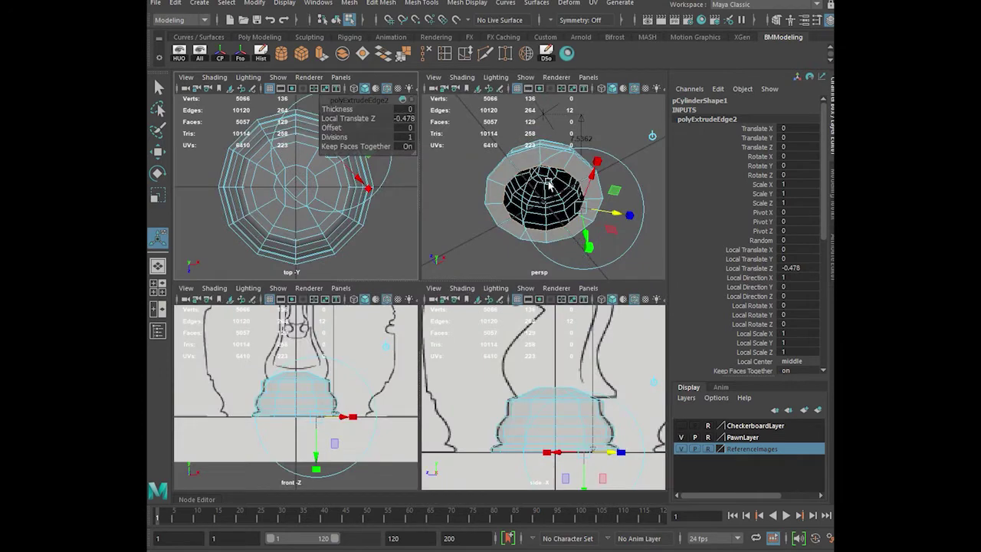
{"action": "key", "text": "space"}
{"action": "scroll", "coordinate": [520, 238], "scroll_direction": "up", "scroll_amount": 5}
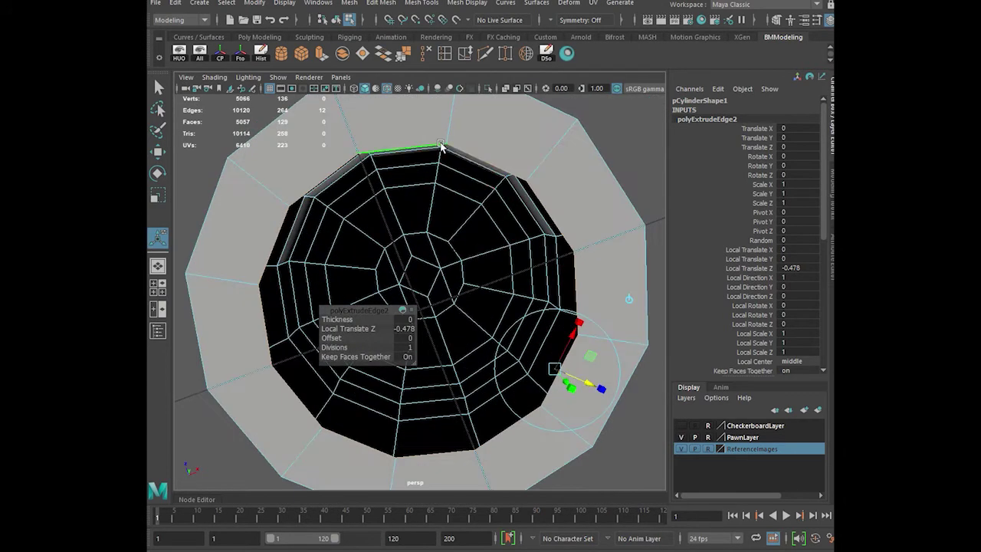
{"action": "key", "text": "q"}
{"action": "left_click", "coordinate": [362, 54]}
- Cut the filled underside face into quarters with two perpendicular Multi-Cuts through its centre
{"action": "left_click_drag", "start_coordinate": [453, 228], "coordinate": [477, 223], "text": "alt"}
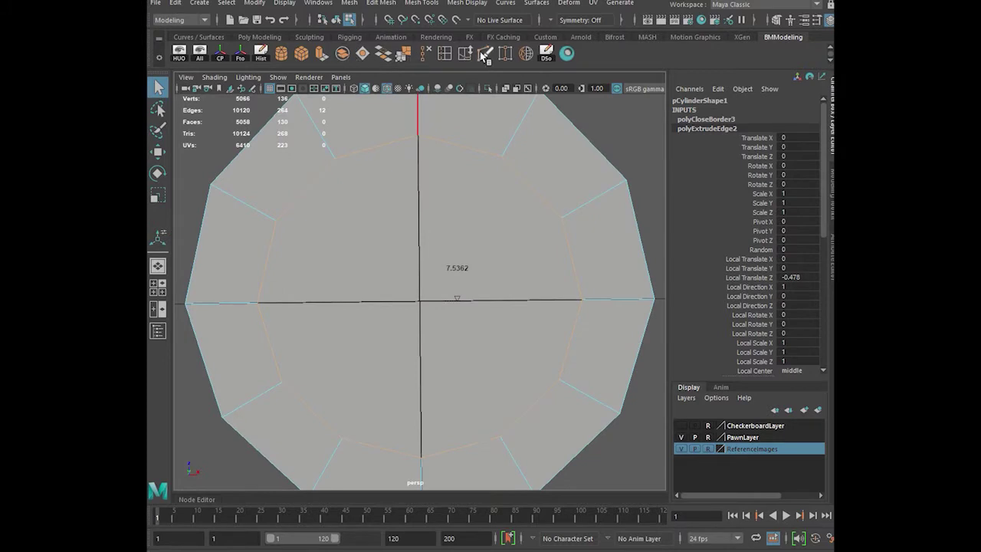
{"action": "left_click", "coordinate": [484, 55]}
{"action": "left_click", "coordinate": [417, 135]}
{"action": "left_click", "coordinate": [582, 300]}
{"action": "right_click", "coordinate": [582, 300]}
- Cut a closed diamond around the underside's centre through the midpoints of the four cross edges
{"action": "left_click", "coordinate": [419, 219]}
{"action": "left_click", "coordinate": [338, 302]}
{"action": "left_click", "coordinate": [420, 380]}
{"action": "left_click", "coordinate": [500, 300]}
{"action": "left_click", "coordinate": [419, 222]}
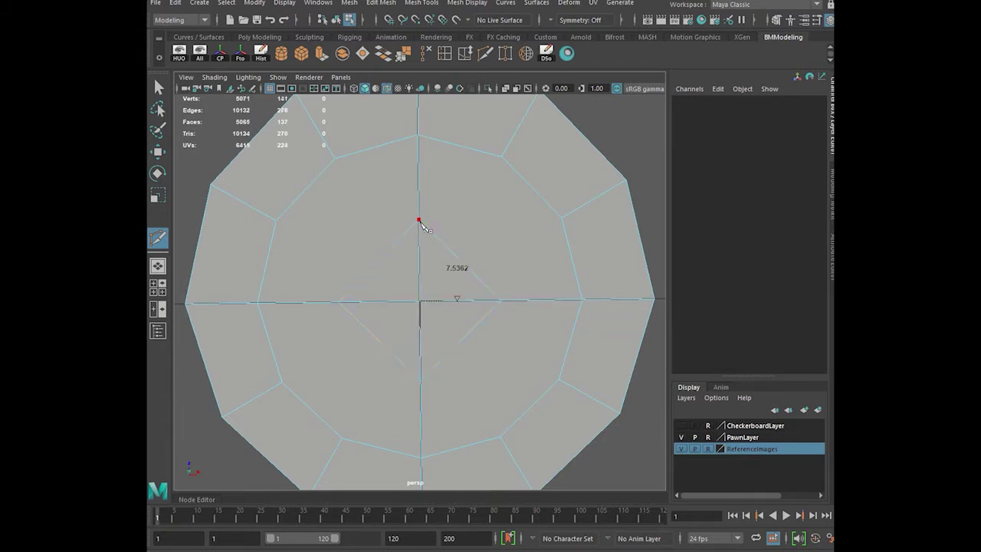
- Cut a straight edge through each side corner of the underside diamond to the surrounding ring's vertices
{"action": "left_click", "coordinate": [339, 302]}
{"action": "left_click", "coordinate": [342, 438]}
{"action": "right_click", "coordinate": [342, 439]}
{"action": "left_click", "coordinate": [501, 158]}
{"action": "left_click", "coordinate": [499, 436]}
{"action": "right_click", "coordinate": [499, 436]}
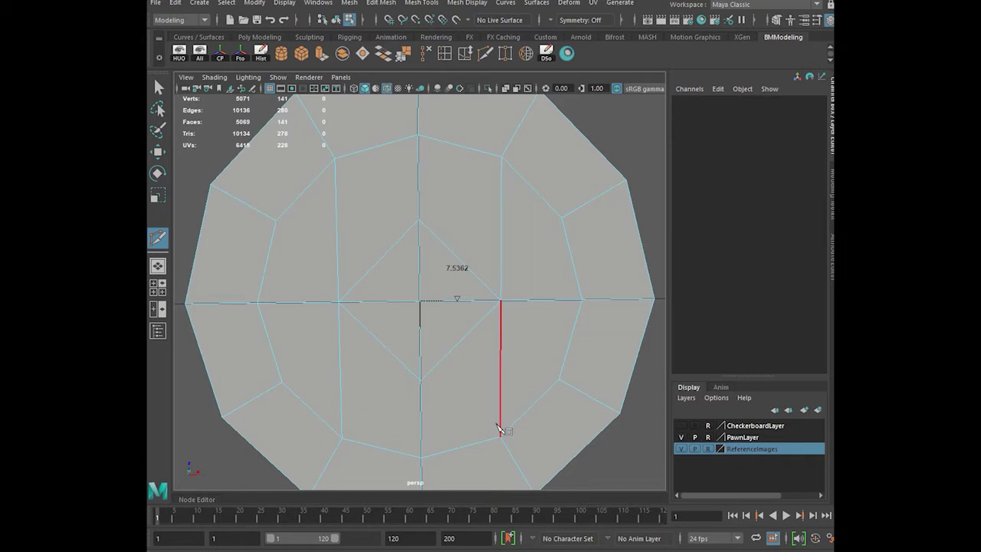
{"action": "key", "text": "q"}
- Delete the four triangles of the underside diamond and fill the opening with a single face
{"action": "right_click_drag", "start_coordinate": [408, 256], "coordinate": [405, 282]}
{"action": "left_click", "coordinate": [404, 279]}
{"action": "left_click", "coordinate": [439, 277], "text": "shift"}
{"action": "left_click", "coordinate": [440, 322], "text": "shift"}
{"action": "left_click", "coordinate": [397, 317], "text": "shift"}
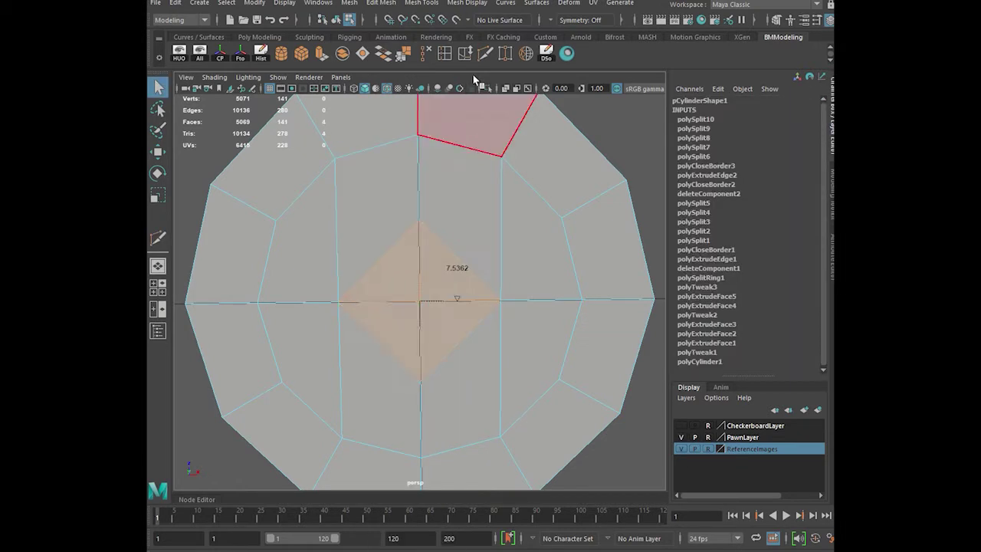
{"action": "key", "text": "Delete"}
{"action": "right_click_drag", "start_coordinate": [447, 193], "coordinate": [447, 161]}
{"action": "left_click", "coordinate": [442, 238]}
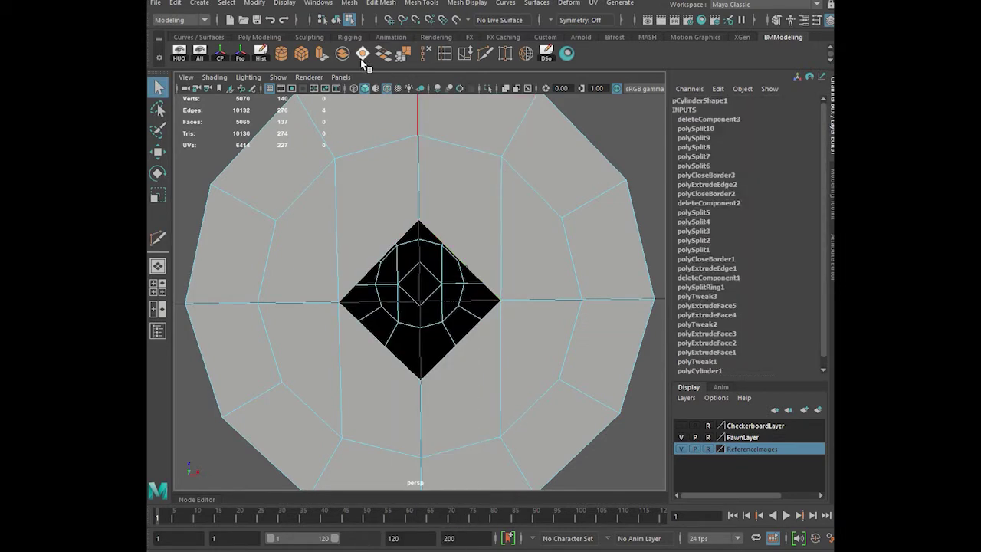
{"action": "left_click", "coordinate": [363, 56]}
- Examine the rebuilt cap topology of the base in the perspective and top views
{"action": "right_click_drag", "start_coordinate": [471, 238], "coordinate": [494, 226]}
{"action": "left_click_drag", "start_coordinate": [495, 226], "coordinate": [486, 363], "text": "alt"}
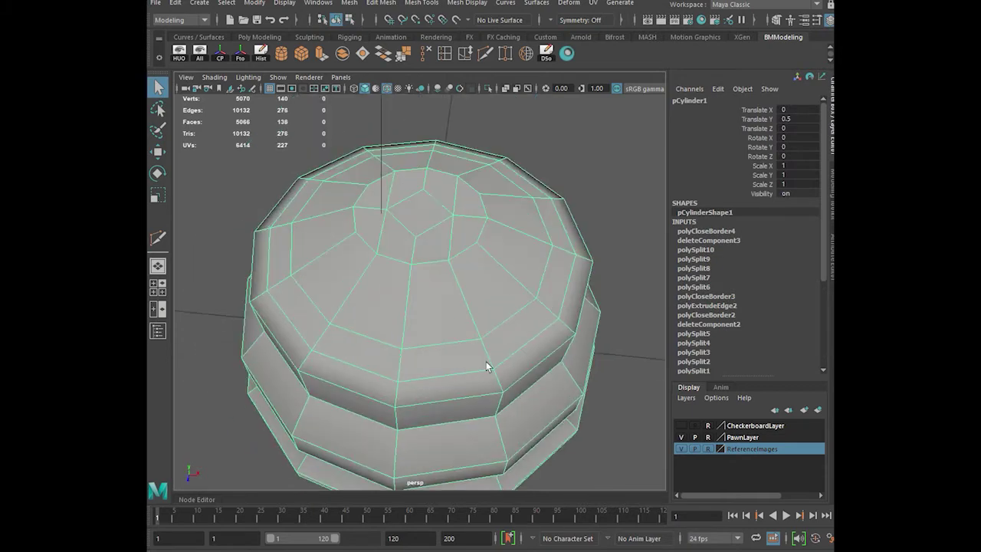
{"action": "key", "text": "space"}
{"action": "key", "text": "space"}
{"action": "scroll", "coordinate": [456, 308], "scroll_direction": "up", "scroll_amount": 6}
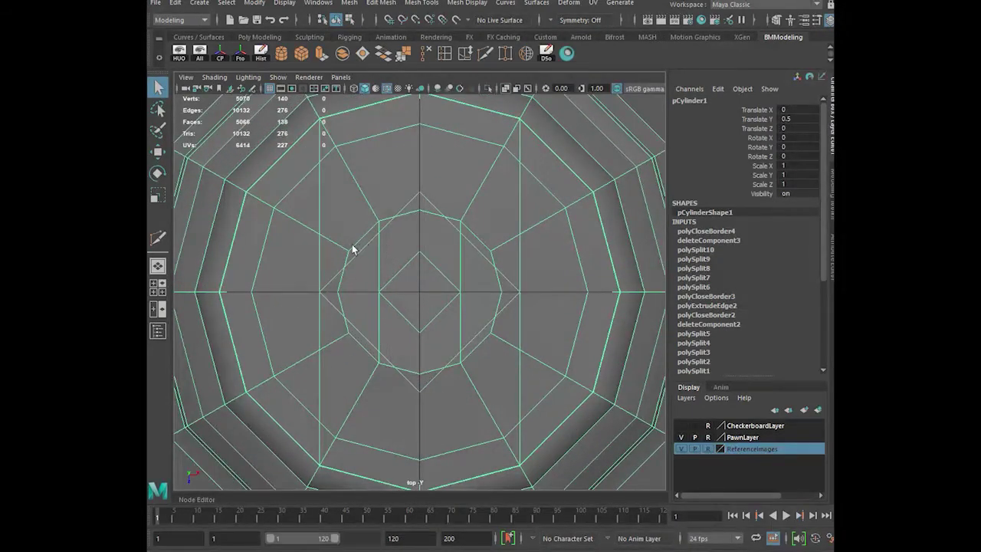
{"action": "key", "text": "space"}
{"action": "key", "text": "space"}
- Flatten the raised inner vertices of the top cap by snapping them down to the height of the outer top ring
{"action": "scroll", "coordinate": [525, 351], "scroll_direction": "up", "scroll_amount": 1}
{"action": "right_click_drag", "start_coordinate": [448, 274], "coordinate": [417, 279]}
{"action": "scroll", "coordinate": [435, 279], "scroll_direction": "up", "scroll_amount": 3}
{"action": "left_click_drag", "start_coordinate": [388, 249], "coordinate": [535, 273]}
{"action": "key", "text": "w"}
{"action": "left_click_drag", "start_coordinate": [457, 205], "coordinate": [459, 225]}
{"action": "key", "text": "v"}
{"action": "middle_click", "coordinate": [557, 288]}
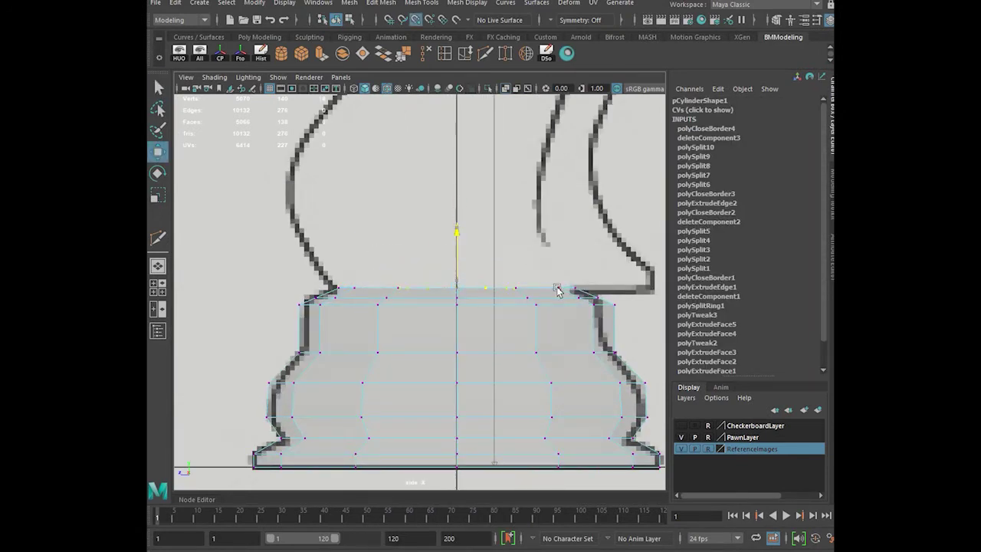
{"action": "left_click_drag", "start_coordinate": [327, 276], "coordinate": [596, 293]}
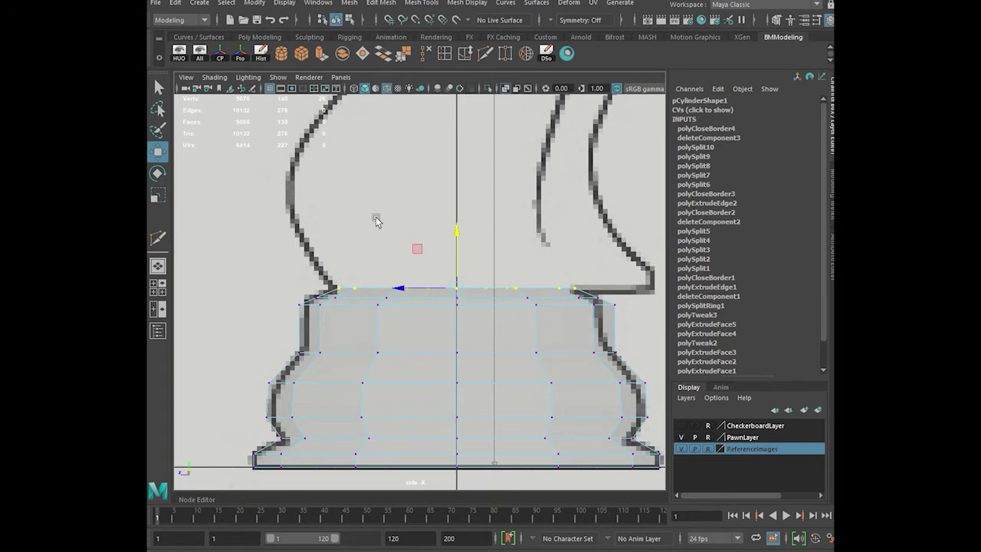
{"action": "middle_click_drag", "start_coordinate": [406, 233], "coordinate": [436, 250], "text": "alt"}
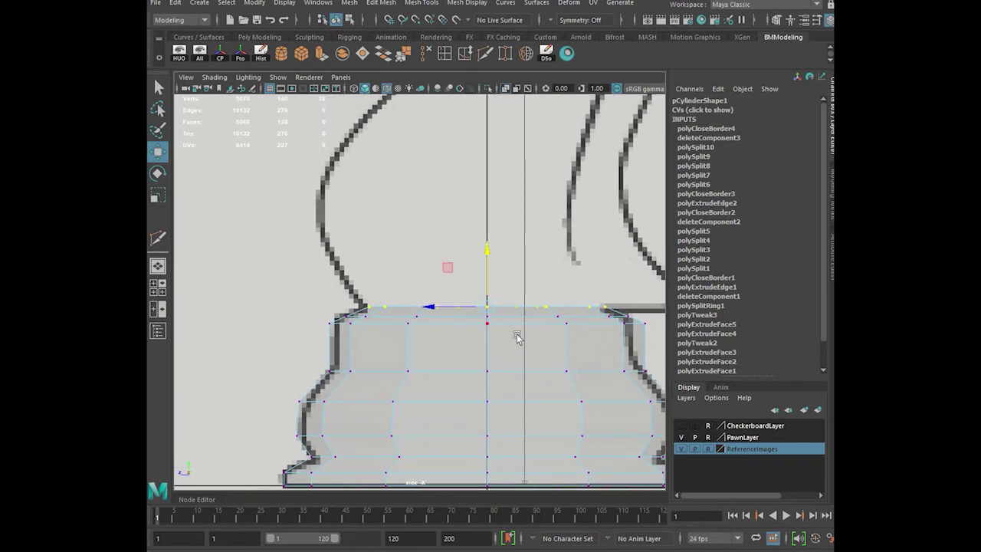
- Preview the base smoothed against the knight outline, and clear its construction history and freeze its transformations
{"action": "right_click_drag", "start_coordinate": [515, 317], "coordinate": [567, 259]}
{"action": "key", "text": "3"}
{"action": "scroll", "coordinate": [501, 347], "scroll_direction": "down", "scroll_amount": 7}
{"action": "scroll", "coordinate": [502, 347], "scroll_direction": "up", "scroll_amount": 1}
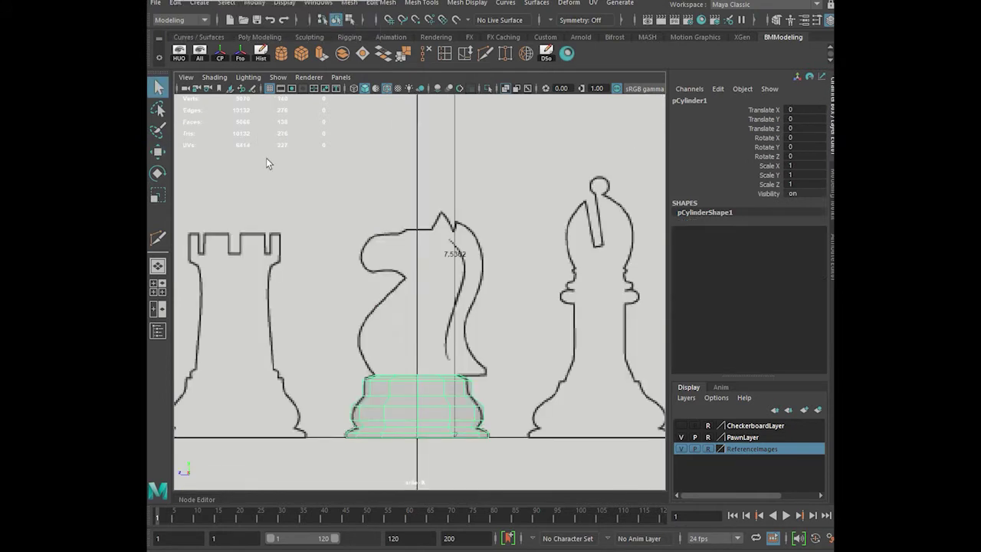
- Trace the back edge of the knight's mane with an EP curve, from the notch behind the ear down to the tip above the base
{"action": "left_click", "coordinate": [213, 38]}
{"action": "left_click", "coordinate": [222, 53]}
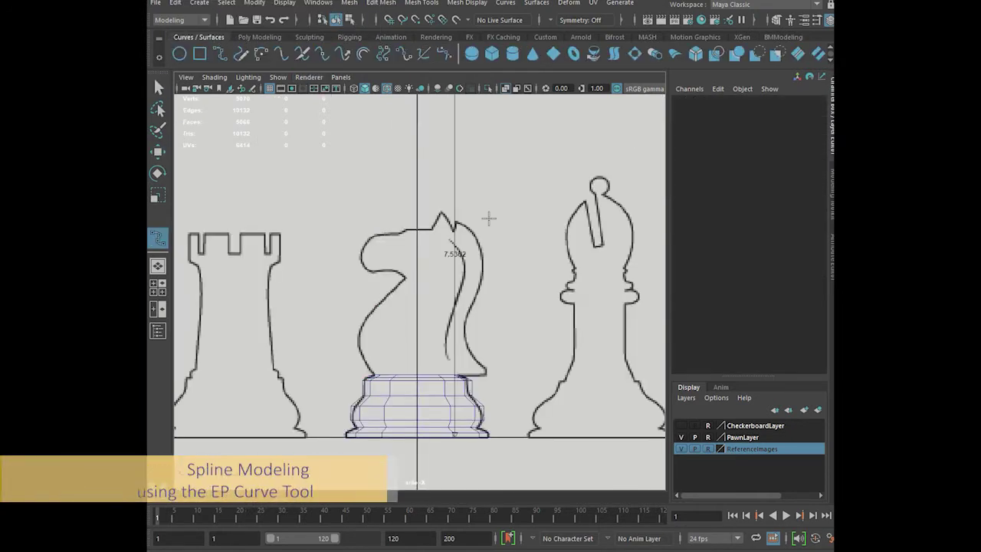
{"action": "scroll", "coordinate": [511, 278], "scroll_direction": "up", "scroll_amount": 3}
{"action": "left_click", "coordinate": [465, 207]}
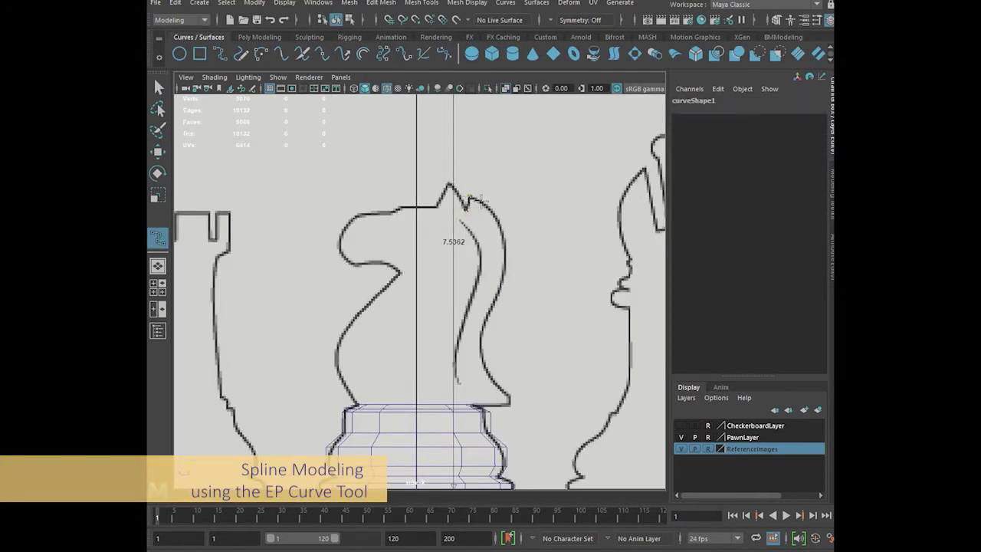
{"action": "left_click_drag", "start_coordinate": [505, 274], "coordinate": [505, 252]}
{"action": "left_click_drag", "start_coordinate": [488, 310], "coordinate": [485, 321]}
{"action": "left_click", "coordinate": [481, 368]}
{"action": "left_click", "coordinate": [508, 400]}
{"action": "key", "text": "Return"}
{"action": "left_click", "coordinate": [489, 371]}
{"action": "left_click", "coordinate": [494, 373]}
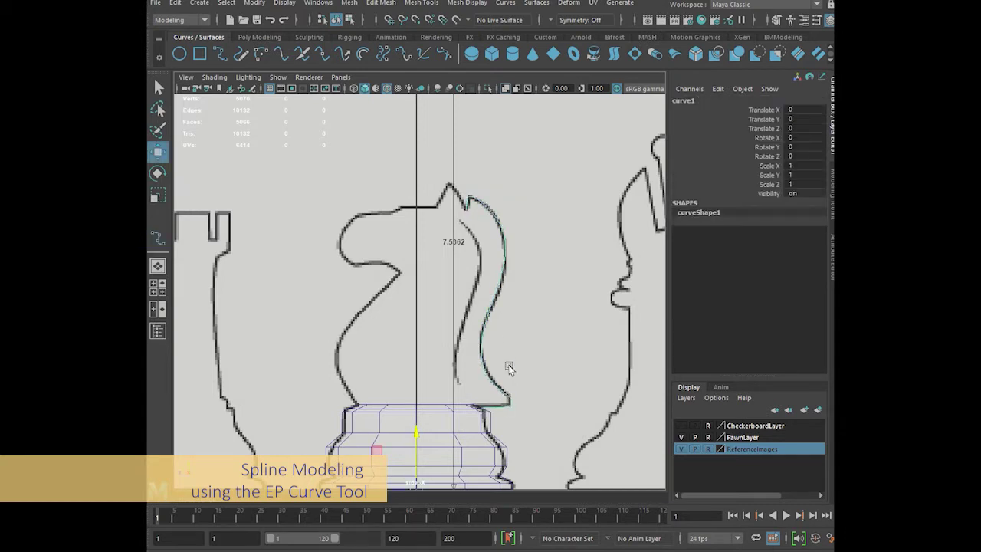
- Examine how closely the traced curve follows the mane outline in the side view, including in component selection mode
{"action": "scroll", "coordinate": [525, 313], "scroll_direction": "up", "scroll_amount": 4}
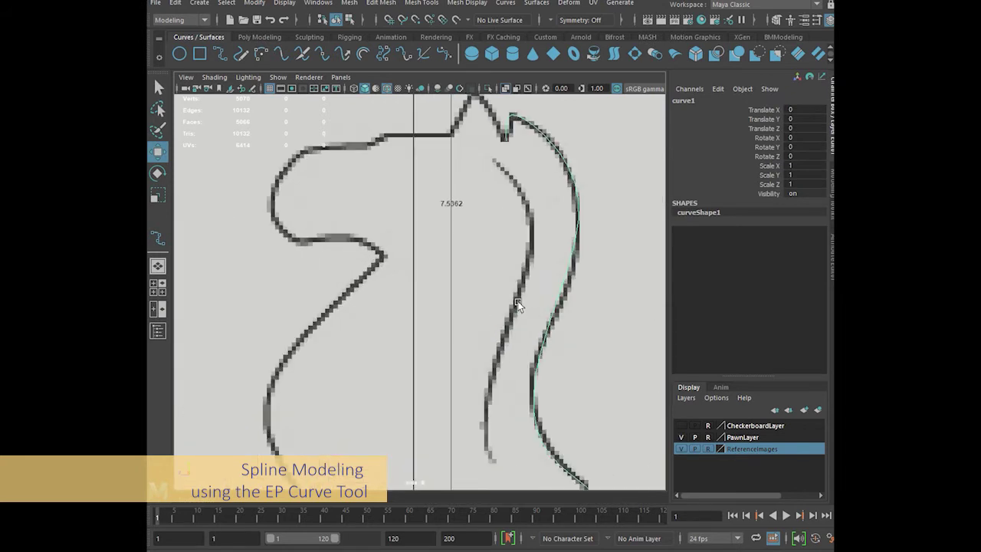
{"action": "middle_click_drag", "start_coordinate": [512, 290], "coordinate": [445, 317], "text": "alt"}
{"action": "middle_click_drag", "start_coordinate": [476, 262], "coordinate": [429, 191], "text": "alt"}
{"action": "middle_click_drag", "start_coordinate": [435, 273], "coordinate": [422, 323], "text": "alt"}
{"action": "key", "text": "F8"}
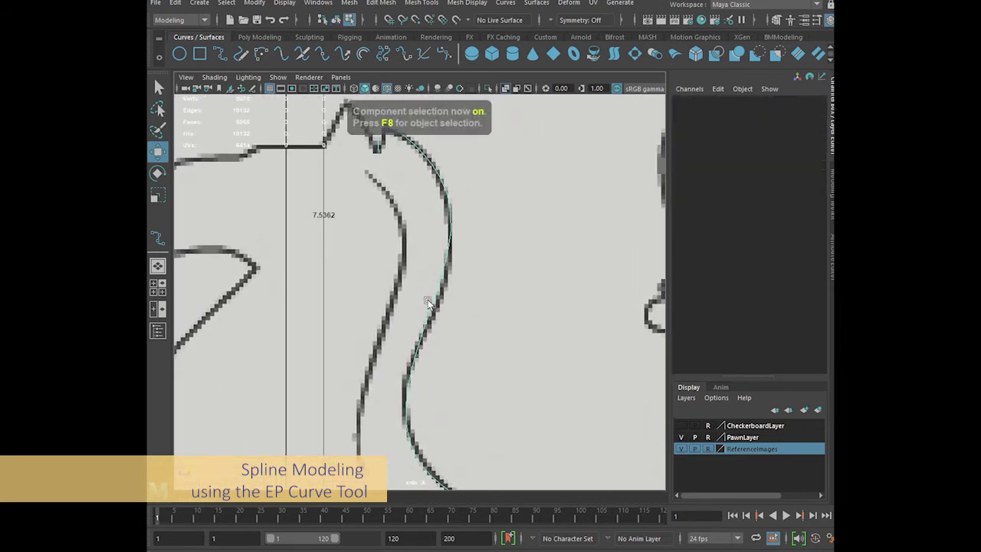
{"action": "left_click_drag", "start_coordinate": [475, 291], "coordinate": [475, 293]}
{"action": "scroll", "coordinate": [447, 304], "scroll_direction": "down", "scroll_amount": 6}
{"action": "scroll", "coordinate": [441, 304], "scroll_direction": "up", "scroll_amount": 4}
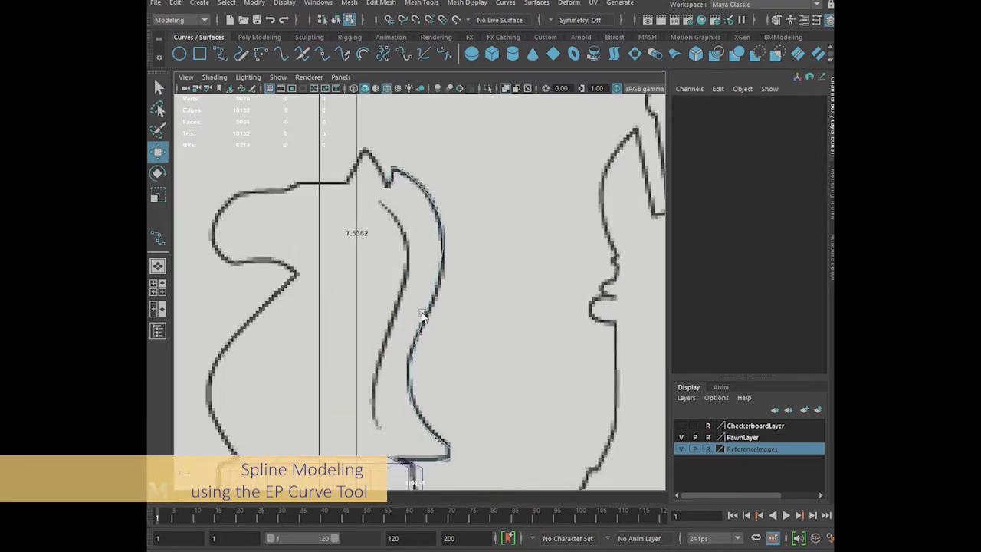
{"action": "scroll", "coordinate": [441, 346], "scroll_direction": "down", "scroll_amount": 4}
{"action": "scroll", "coordinate": [438, 345], "scroll_direction": "up", "scroll_amount": 1}
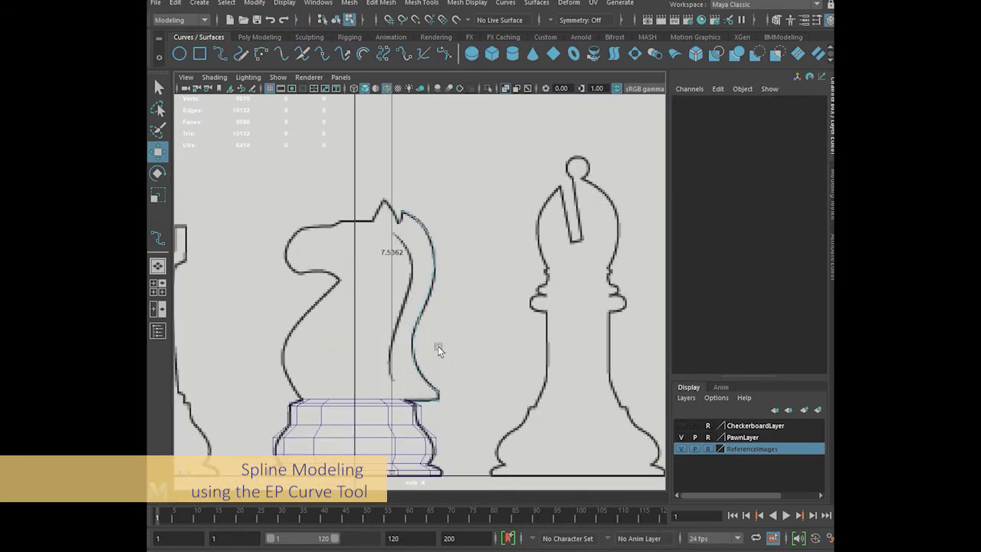
{"action": "key", "text": "F8"}
{"action": "scroll", "coordinate": [417, 334], "scroll_direction": "down", "scroll_amount": 3}
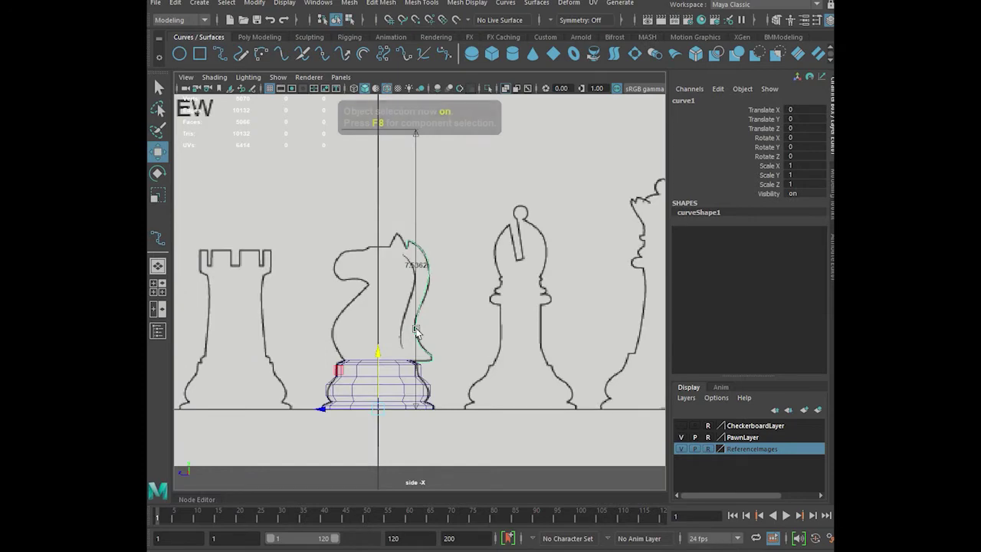
- Duplicate the mane curve in the front view and offset the two curves to opposite sides of centre, at Translate X 0.21 and -0.174
{"action": "key", "text": "space"}
{"action": "key", "text": "space"}
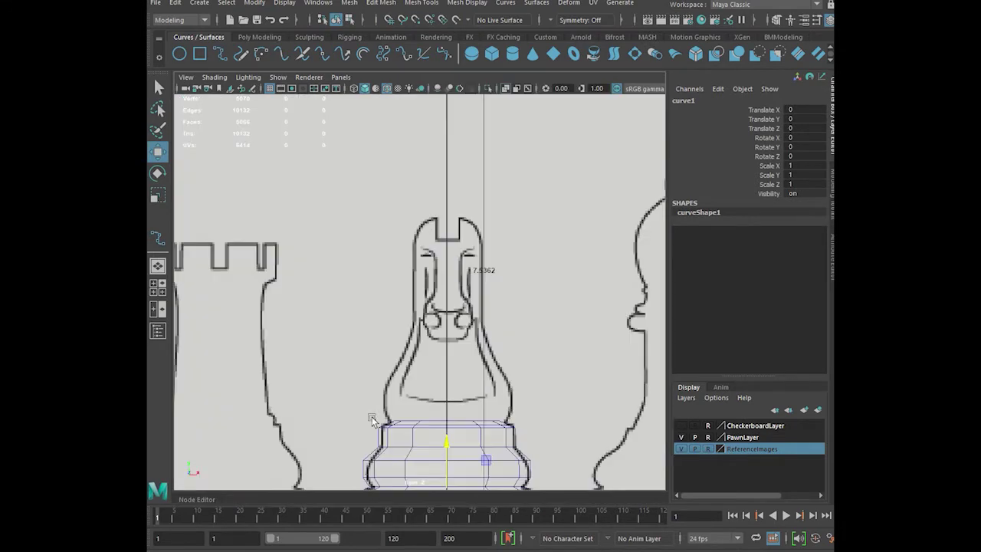
{"action": "scroll", "coordinate": [450, 412], "scroll_direction": "down", "scroll_amount": 4}
{"action": "left_click", "coordinate": [491, 414]}
{"action": "scroll", "coordinate": [490, 410], "scroll_direction": "up", "scroll_amount": 4}
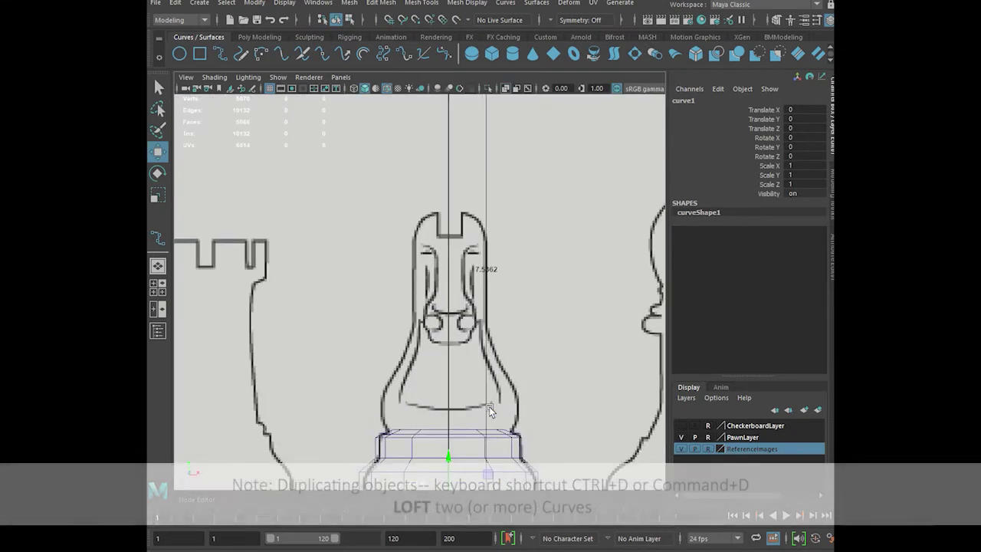
{"action": "middle_click_drag", "start_coordinate": [464, 358], "coordinate": [362, 286], "text": "alt"}
{"action": "mouse_move", "coordinate": [401, 439]}
{"action": "left_mouse_down"}
{"action": "mouse_move", "coordinate": [413, 445]}
{"action": "mouse_move", "coordinate": [394, 442]}
{"action": "left_mouse_up"}
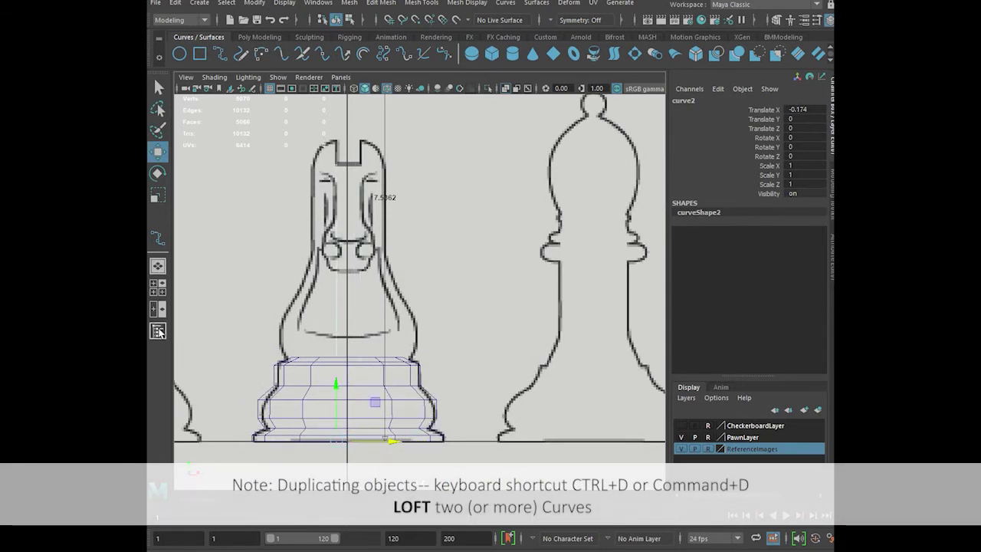
{"action": "left_click", "coordinate": [158, 331]}
{"action": "left_click", "coordinate": [215, 254]}
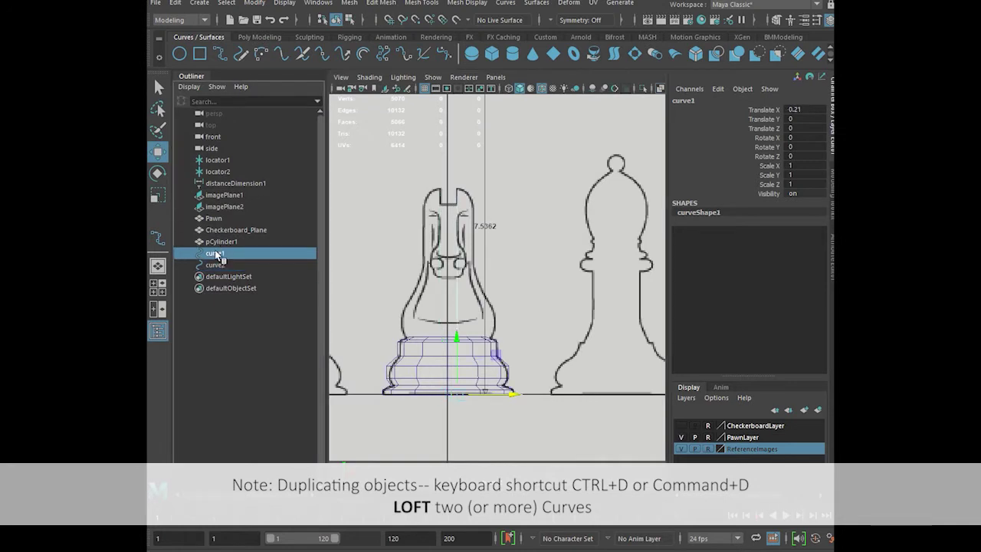
- Hide the ReferenceImages layer and loft a surface between the two mane curves in the perspective view
{"action": "left_click", "coordinate": [680, 448]}
{"action": "left_click", "coordinate": [221, 263]}
{"action": "left_click", "coordinate": [218, 253]}
{"action": "key", "text": "space"}
{"action": "key", "text": "space"}
{"action": "key", "text": "space"}
{"action": "key", "text": "space"}
{"action": "key", "text": "f"}
{"action": "scroll", "coordinate": [593, 285], "scroll_direction": "down", "scroll_amount": 3}
{"action": "left_click_drag", "start_coordinate": [593, 302], "coordinate": [449, 271], "text": "alt"}
{"action": "mouse_move", "coordinate": [522, 307]}
{"action": "left_mouse_down", "text": "alt"}
{"action": "mouse_move", "coordinate": [466, 291]}
{"action": "mouse_move", "coordinate": [459, 299]}
{"action": "mouse_move", "coordinate": [613, 282]}
{"action": "mouse_move", "coordinate": [485, 297]}
{"action": "left_mouse_up", "text": "alt"}
{"action": "mouse_move", "coordinate": [511, 252]}
{"action": "left_mouse_down", "text": "shift"}
{"action": "mouse_move", "coordinate": [545, 265]}
{"action": "mouse_move", "coordinate": [502, 291]}
{"action": "mouse_move", "coordinate": [661, 296]}
{"action": "mouse_move", "coordinate": [442, 300]}
{"action": "mouse_move", "coordinate": [547, 289]}
{"action": "mouse_move", "coordinate": [536, 306]}
{"action": "mouse_move", "coordinate": [543, 325]}
{"action": "mouse_move", "coordinate": [462, 339]}
{"action": "mouse_move", "coordinate": [593, 313]}
{"action": "mouse_move", "coordinate": [464, 328]}
{"action": "mouse_move", "coordinate": [542, 308]}
{"action": "mouse_move", "coordinate": [456, 314]}
{"action": "mouse_move", "coordinate": [562, 344]}
{"action": "mouse_move", "coordinate": [497, 338]}
{"action": "left_mouse_up", "text": "shift"}
{"action": "left_click", "coordinate": [614, 57]}
{"action": "left_click", "coordinate": [508, 268]}
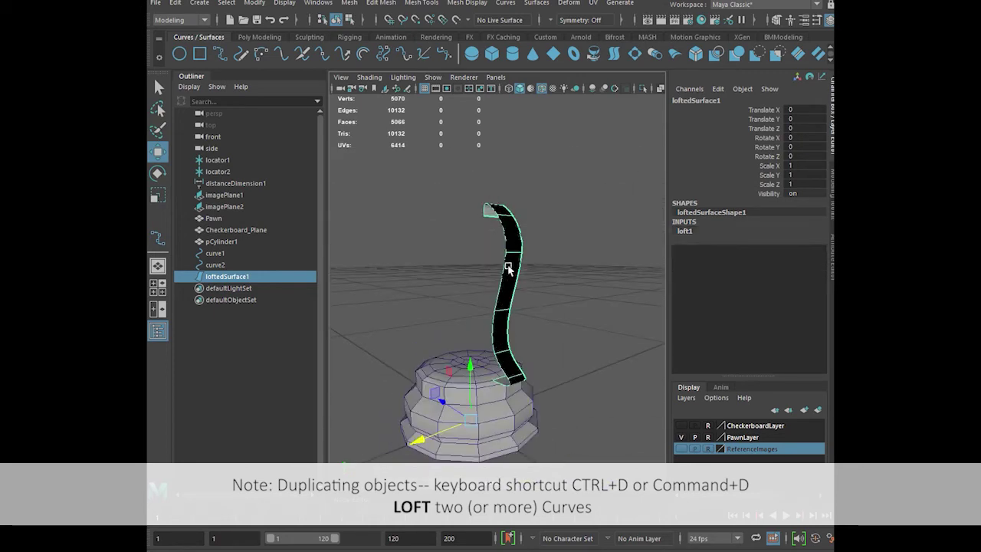
- Reverse the lofted mane surface's direction with the surface direction option set to V
{"action": "left_click", "coordinate": [231, 277]}
{"action": "left_click", "coordinate": [535, 4]}
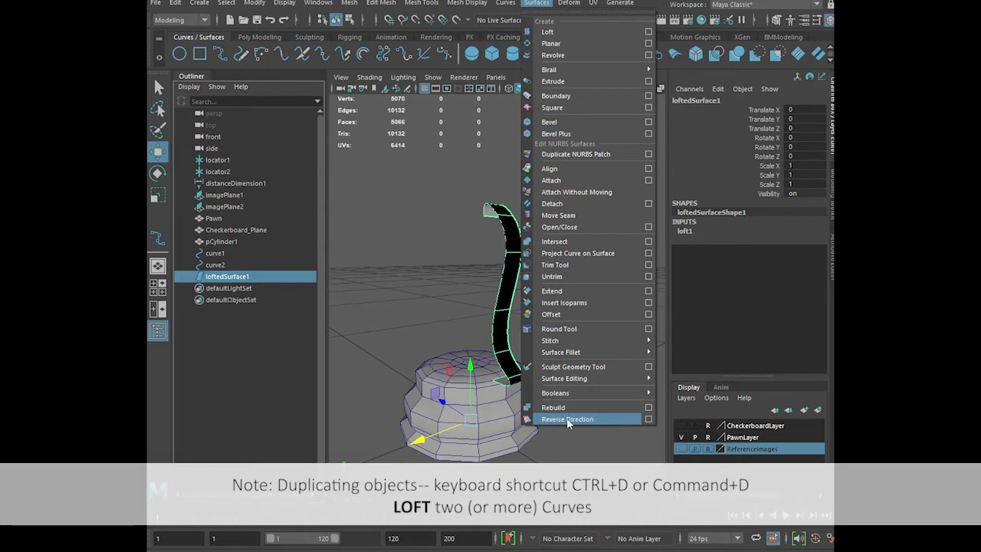
{"action": "left_click", "coordinate": [648, 419]}
{"action": "left_click", "coordinate": [158, 330]}
{"action": "middle_click_drag", "start_coordinate": [394, 312], "coordinate": [344, 304], "text": "alt"}
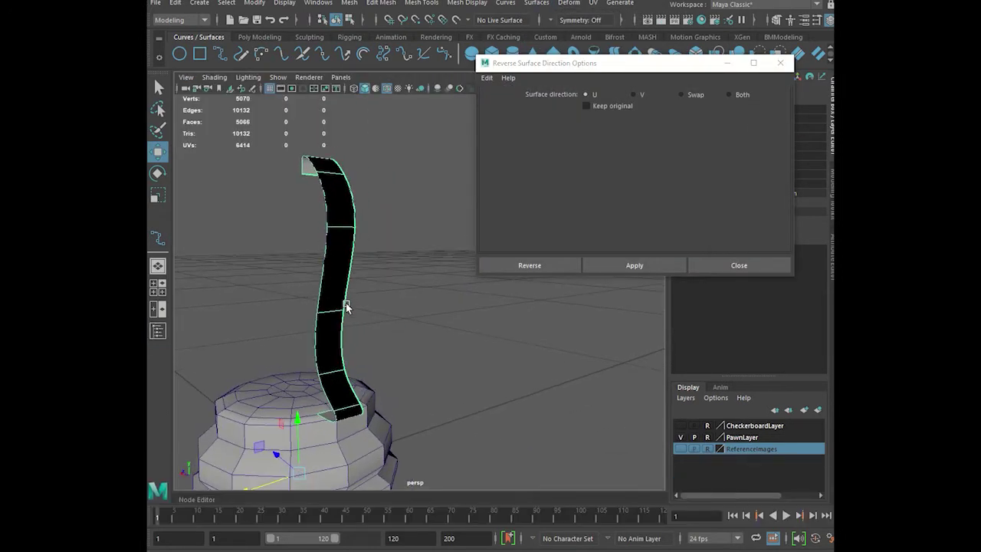
{"action": "left_click", "coordinate": [635, 95]}
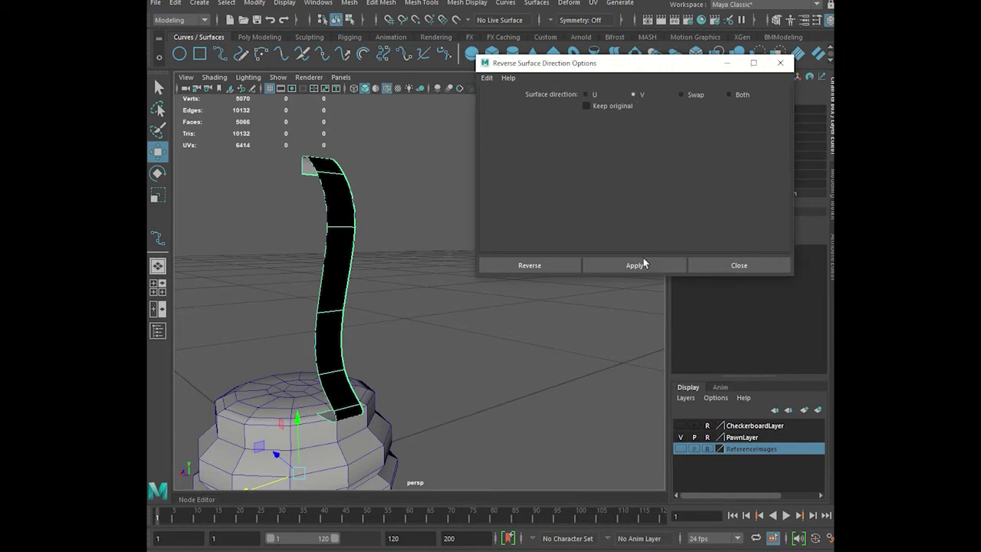
{"action": "left_click", "coordinate": [635, 265]}
{"action": "left_click", "coordinate": [720, 259]}
{"action": "left_click_drag", "start_coordinate": [317, 315], "coordinate": [388, 317], "text": "alt"}
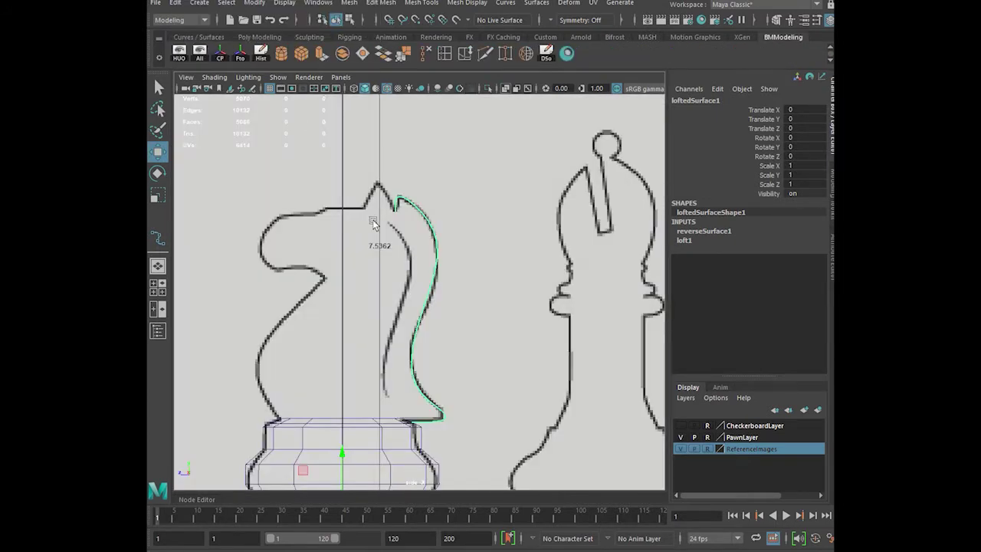
- Convert the lofted mane surface from NURBS to polygons with the type set to Quads and the Standard fit tessellation method
{"action": "left_click", "coordinate": [158, 330]}
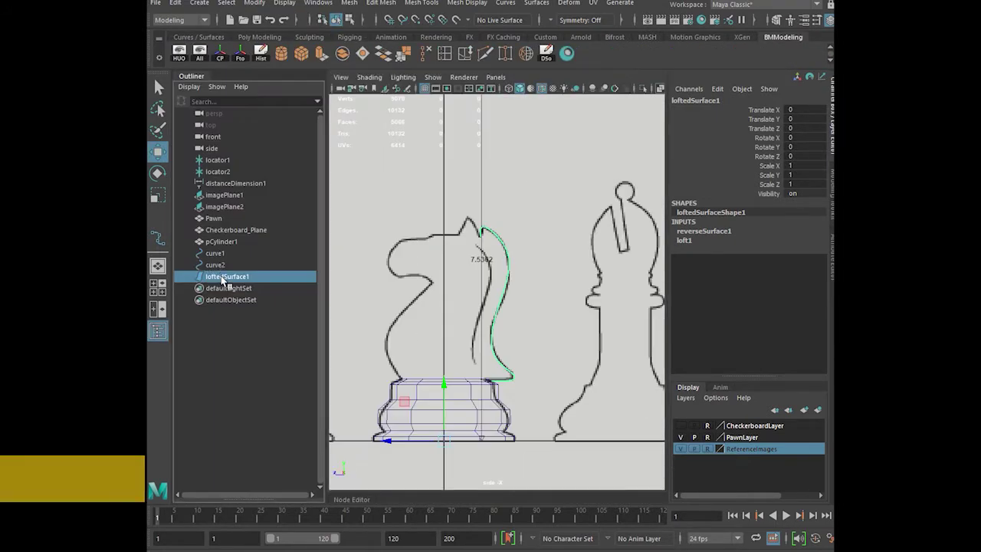
{"action": "left_click", "coordinate": [160, 330]}
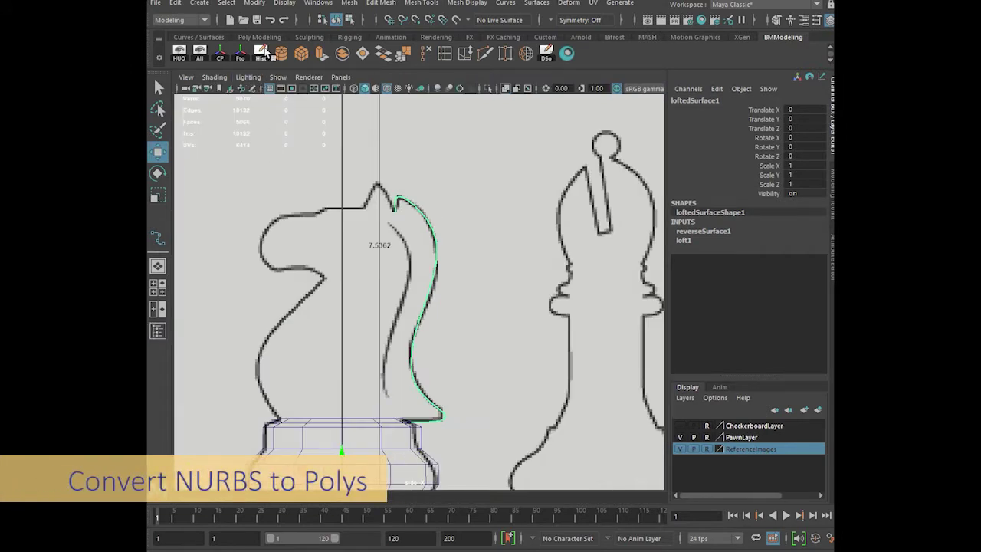
{"action": "left_click", "coordinate": [256, 3]}
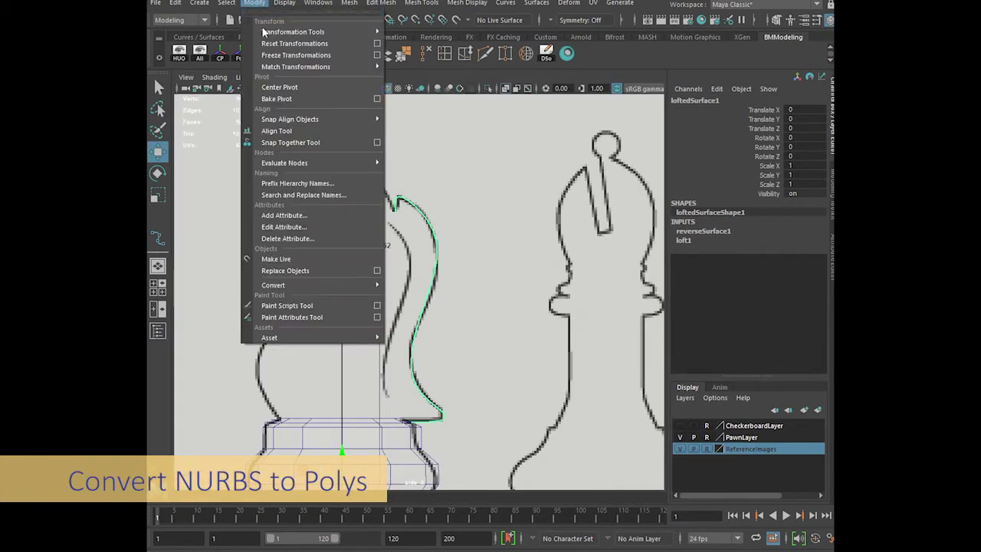
{"action": "mouse_move", "coordinate": [313, 285]}
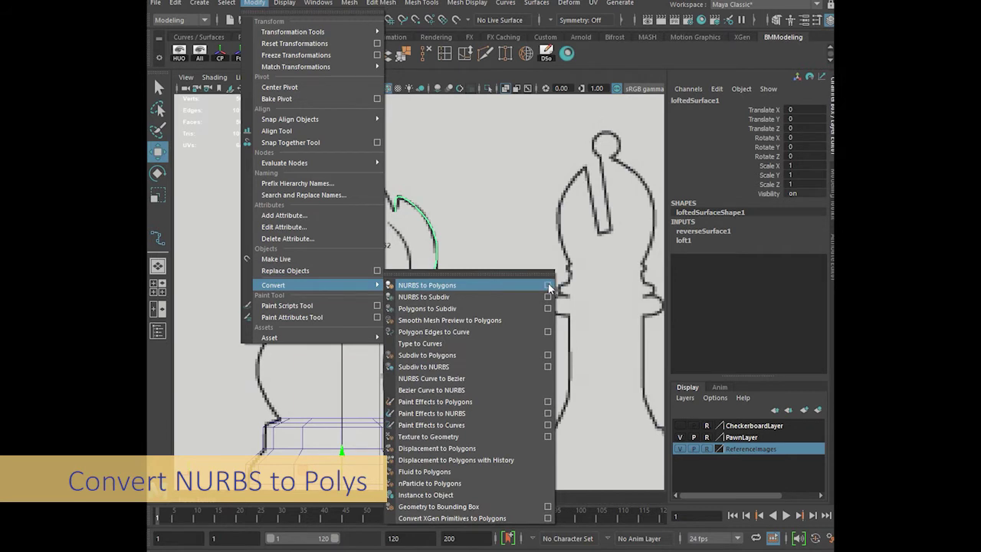
{"action": "left_click", "coordinate": [547, 284]}
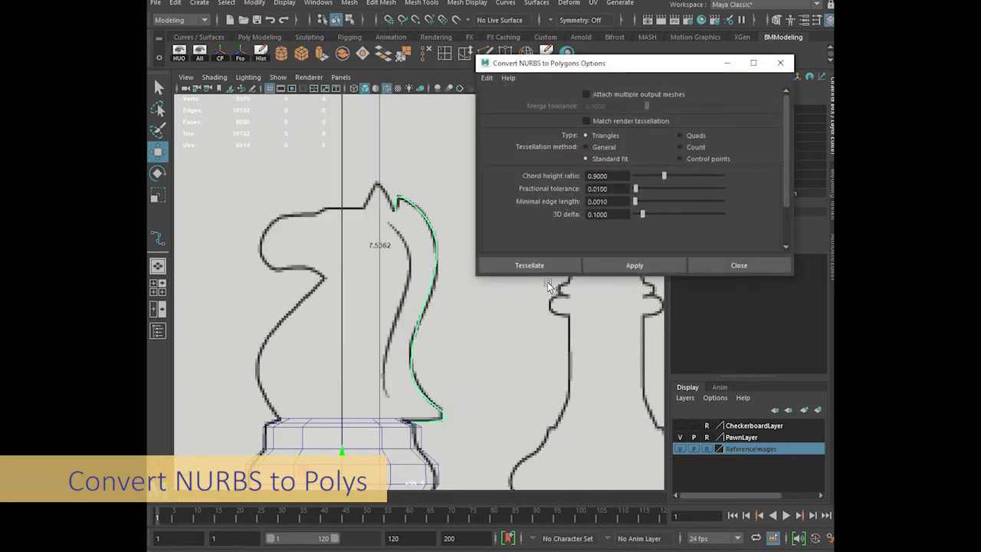
{"action": "left_click", "coordinate": [697, 137]}
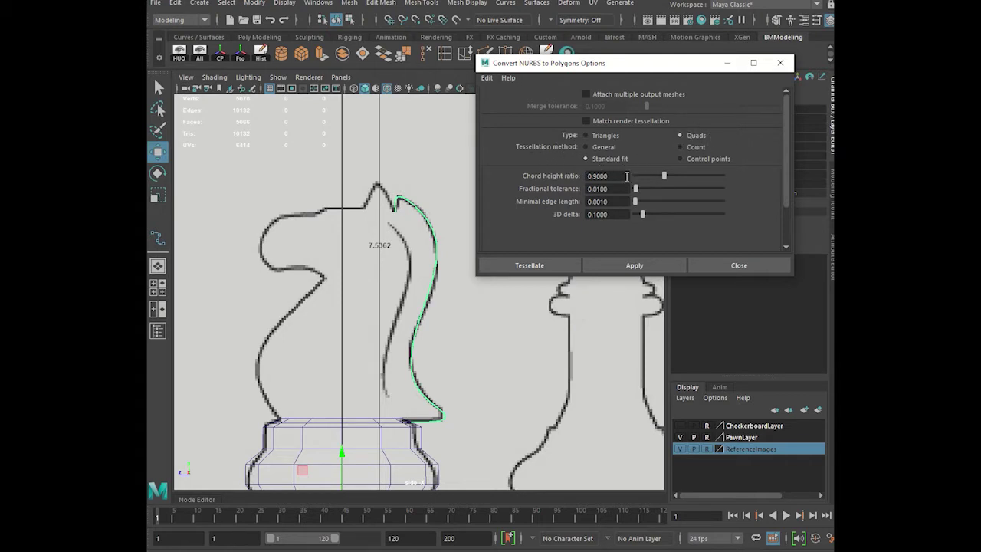
{"action": "left_click", "coordinate": [630, 264]}
{"action": "left_click", "coordinate": [720, 267]}
- Hide the original lofted NURBS surface so that only the converted polygon strip is displayed
{"action": "key", "text": "space"}
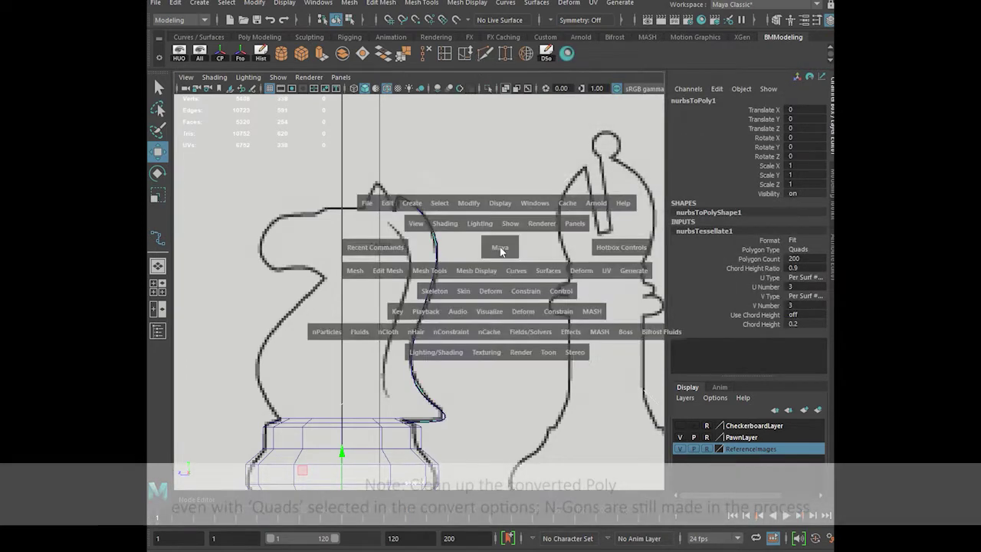
{"action": "key", "text": "space"}
{"action": "left_click_drag", "start_coordinate": [477, 261], "coordinate": [329, 266], "text": "alt"}
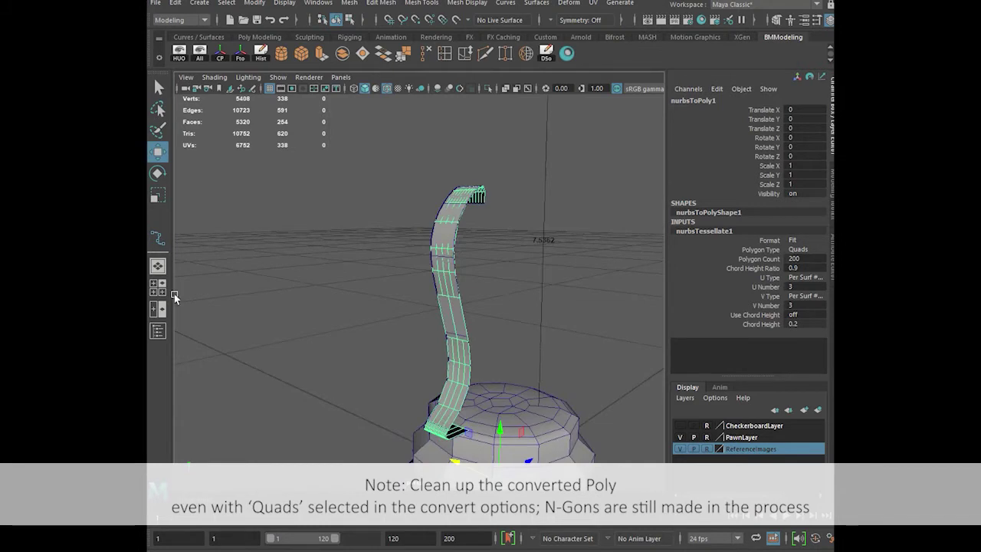
{"action": "left_click", "coordinate": [157, 331]}
{"action": "left_click", "coordinate": [236, 280]}
{"action": "right_click", "coordinate": [236, 280]}
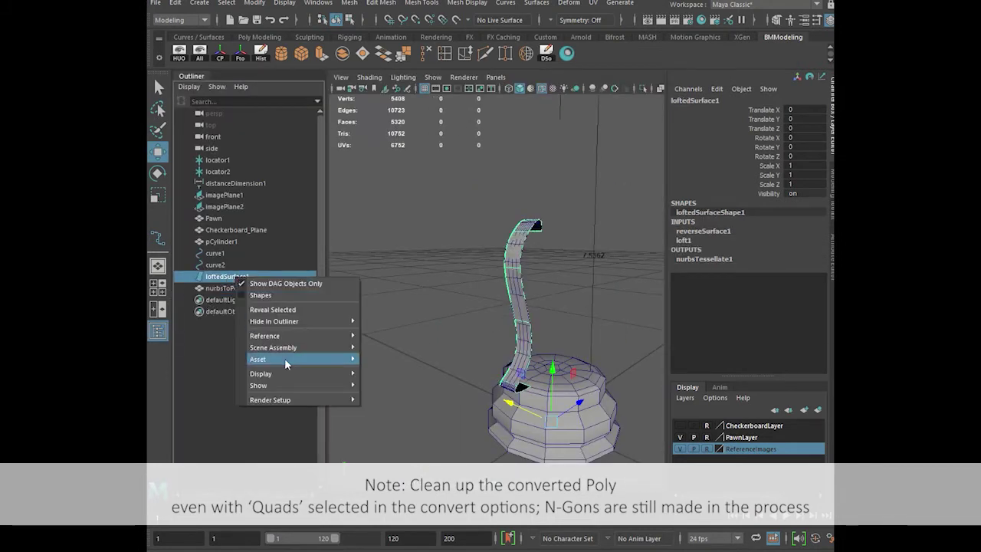
{"action": "left_click", "coordinate": [211, 279]}
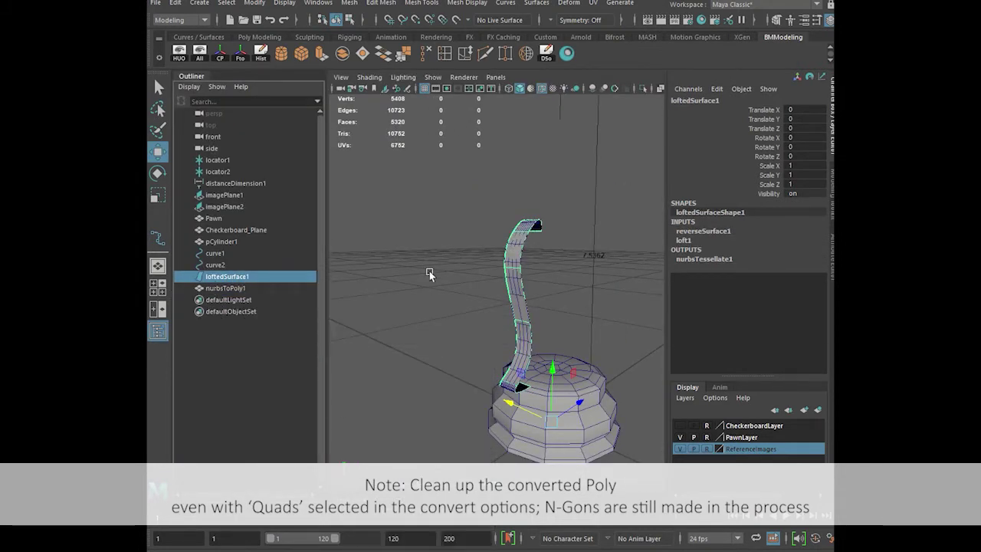
{"action": "key", "text": "ctrl+h"}
- Delete the two lengthwise edge loops on either side of the polygon mane strip's centre loop
{"action": "left_click_drag", "start_coordinate": [507, 319], "coordinate": [557, 319], "text": "alt"}
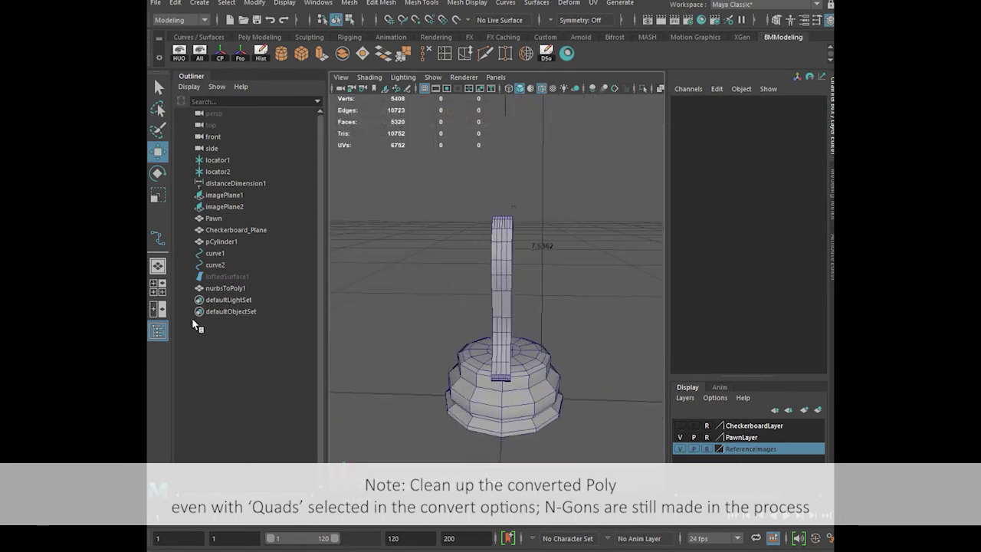
{"action": "left_click", "coordinate": [157, 330]}
{"action": "middle_click_drag", "start_coordinate": [423, 286], "coordinate": [385, 313], "text": "alt"}
{"action": "right_click_drag", "start_coordinate": [392, 273], "coordinate": [392, 242]}
{"action": "double_click", "coordinate": [392, 312]}
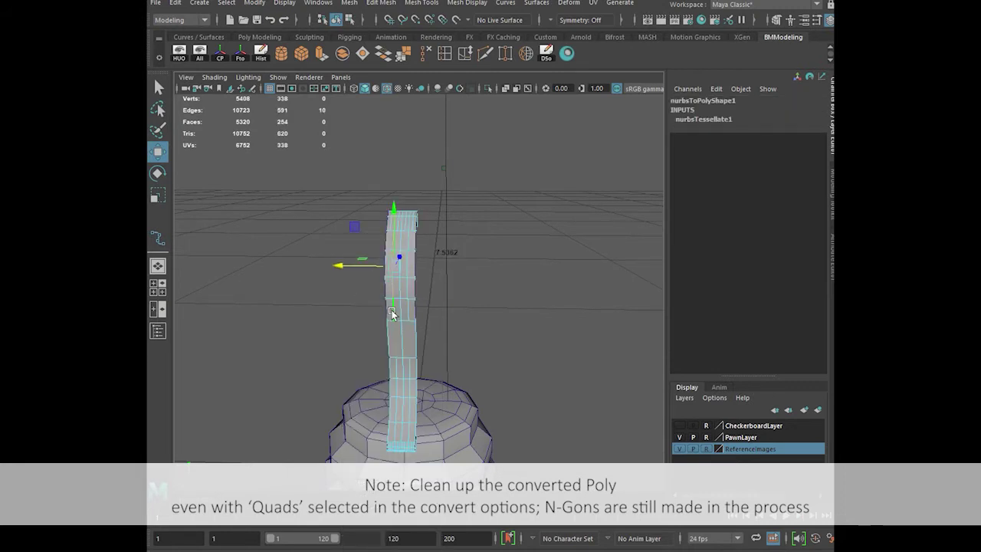
{"action": "left_click", "coordinate": [429, 55]}
{"action": "left_click_drag", "start_coordinate": [421, 215], "coordinate": [461, 241], "text": "alt"}
{"action": "left_click", "coordinate": [396, 305]}
{"action": "double_click", "coordinate": [396, 305]}
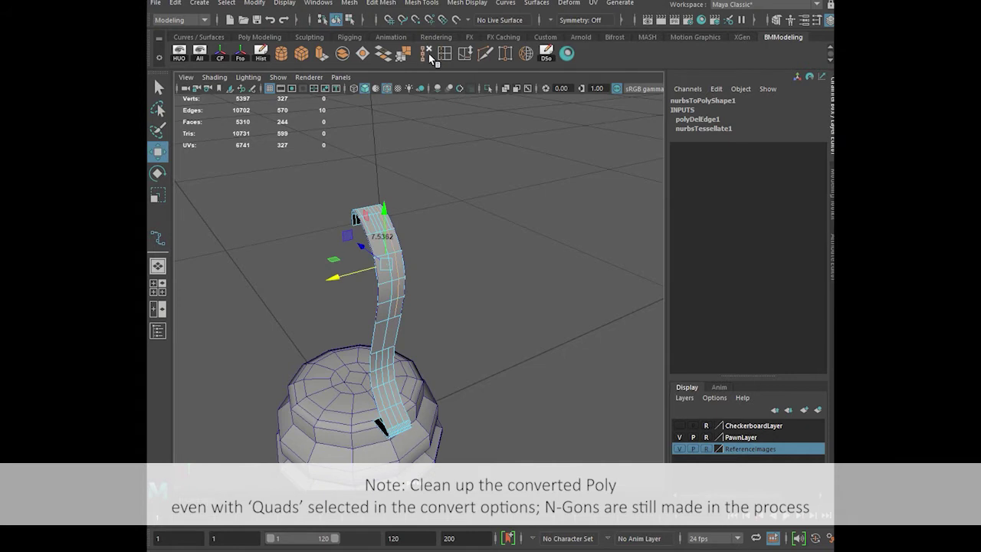
{"action": "left_click", "coordinate": [428, 55]}
- Delete the extra lengthwise edges near the top of the mane strip's back, keeping the centre edge loop
{"action": "scroll", "coordinate": [399, 226], "scroll_direction": "up", "scroll_amount": 4}
{"action": "middle_click_drag", "start_coordinate": [399, 225], "coordinate": [490, 377], "text": "alt"}
{"action": "double_click", "coordinate": [424, 336]}
{"action": "double_click", "coordinate": [433, 332], "text": "shift"}
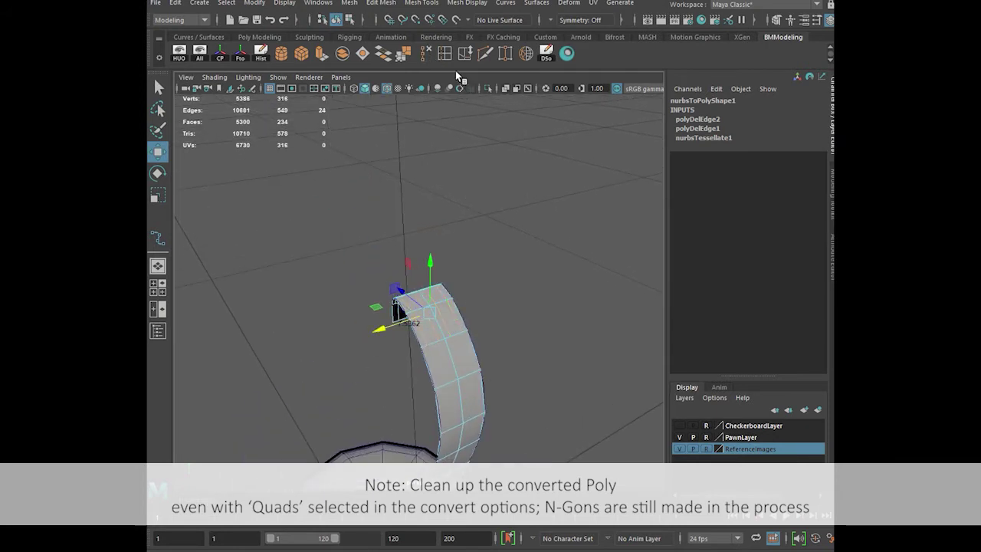
{"action": "left_click", "coordinate": [424, 52]}
- Delete the surplus vertical edges left of the centre edge on the front of the mane strip's curled top end
{"action": "left_click_drag", "start_coordinate": [464, 307], "coordinate": [661, 320], "text": "alt"}
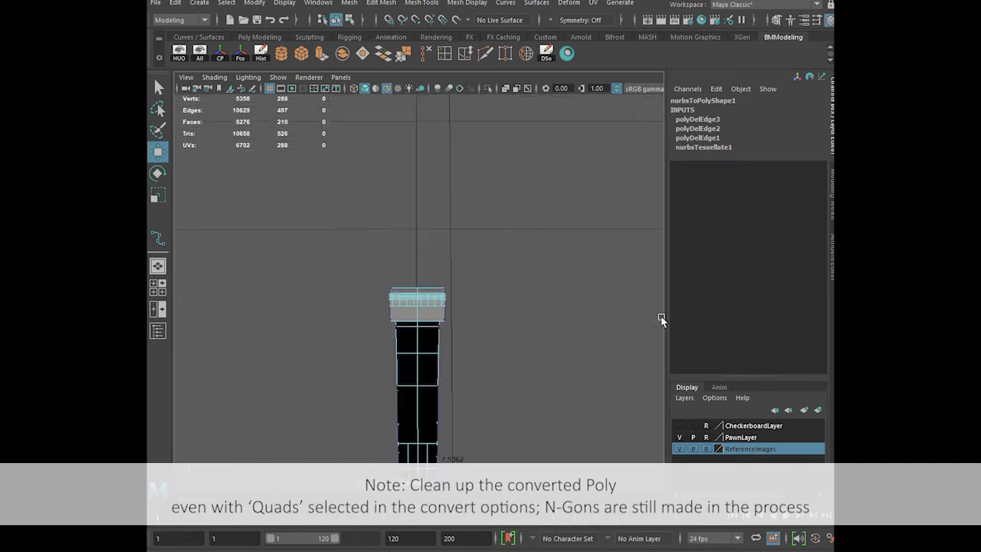
{"action": "scroll", "coordinate": [444, 287], "scroll_direction": "up", "scroll_amount": 6}
{"action": "left_click", "coordinate": [332, 306]}
{"action": "key", "text": "q"}
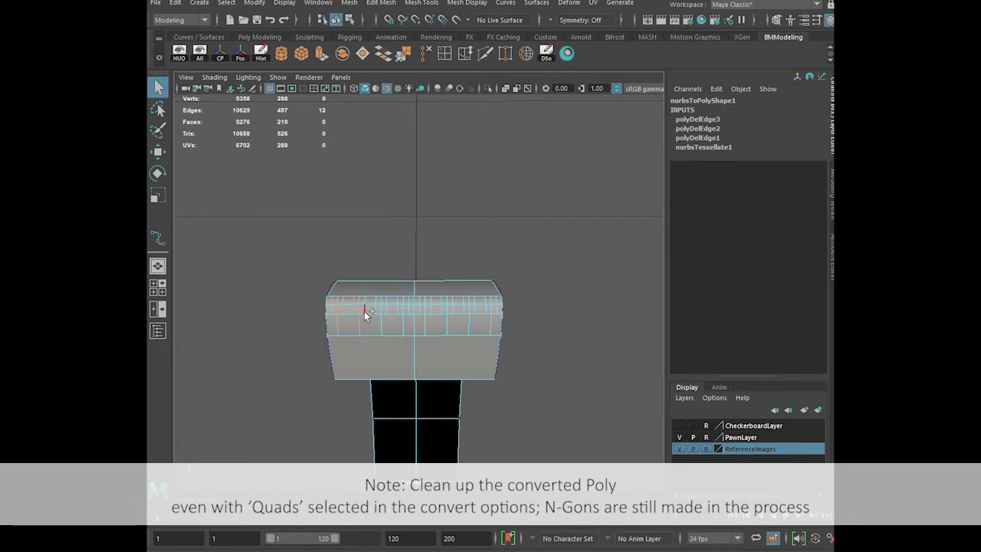
{"action": "left_click", "coordinate": [385, 309], "text": "shift"}
{"action": "left_click", "coordinate": [426, 54]}
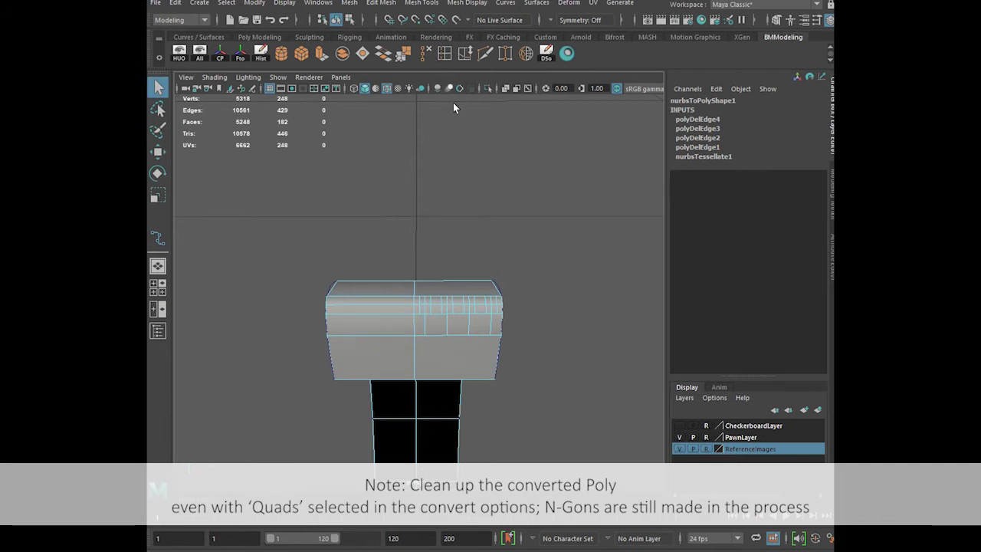
- Delete the surplus vertical edges right of the centre edge on the front of the mane strip's curled top end
{"action": "left_click", "coordinate": [423, 309]}
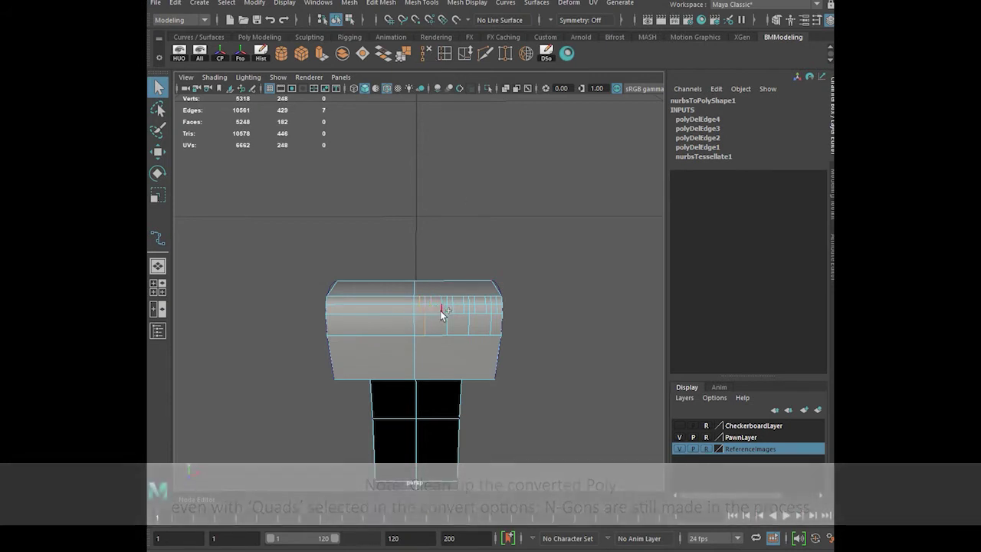
{"action": "double_click", "coordinate": [448, 319], "text": "shift"}
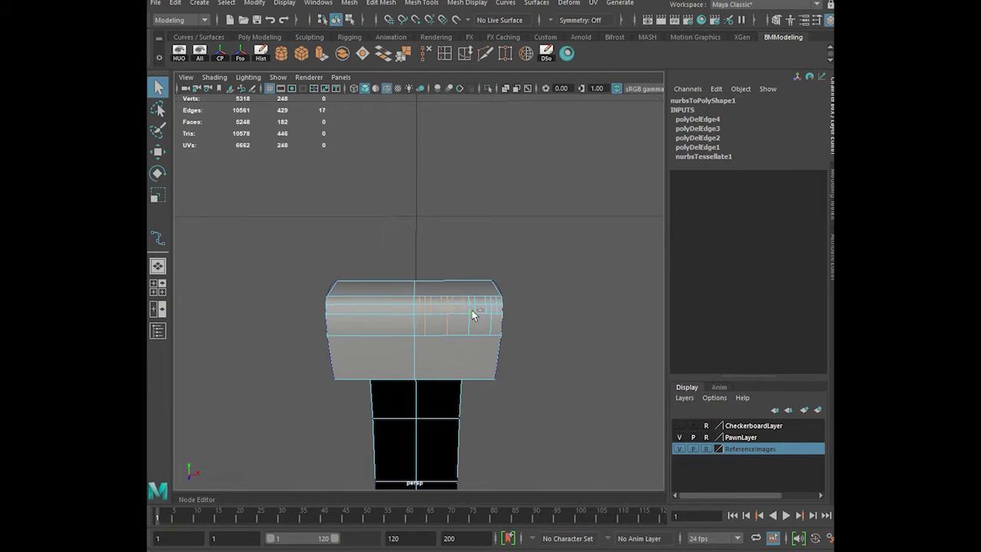
{"action": "left_click_drag", "start_coordinate": [482, 318], "coordinate": [481, 323], "text": "alt"}
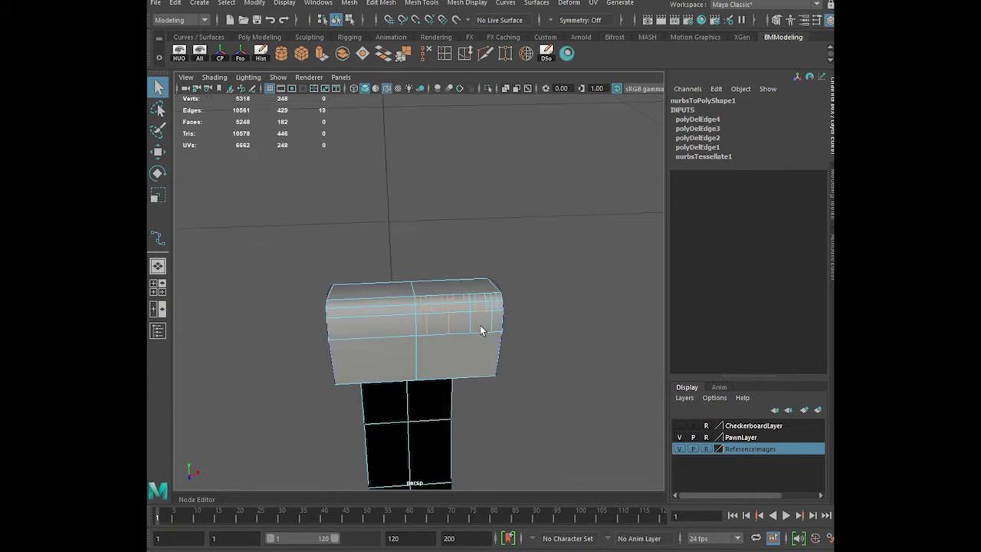
{"action": "double_click", "coordinate": [475, 302], "text": "shift"}
{"action": "left_click", "coordinate": [427, 54]}
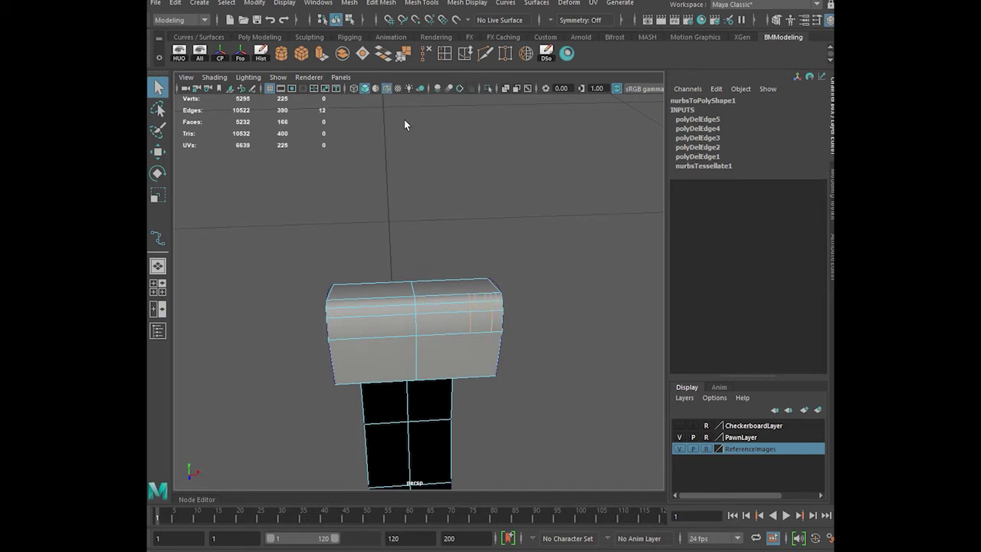
{"action": "left_click", "coordinate": [427, 55]}
- Delete the surplus short vertical edges in the uppermost row of the strip's bottom curl, keeping the edges that continue from above
{"action": "left_click_drag", "start_coordinate": [534, 382], "coordinate": [490, 394], "text": "alt"}
{"action": "scroll", "coordinate": [491, 393], "scroll_direction": "down", "scroll_amount": 3}
{"action": "middle_click_drag", "start_coordinate": [491, 393], "coordinate": [404, 246], "text": "alt"}
{"action": "left_click_drag", "start_coordinate": [404, 246], "coordinate": [349, 223], "text": "alt"}
{"action": "middle_click_drag", "start_coordinate": [422, 441], "coordinate": [437, 306], "text": "alt"}
{"action": "scroll", "coordinate": [403, 387], "scroll_direction": "up", "scroll_amount": 3}
{"action": "left_click_drag", "start_coordinate": [403, 387], "coordinate": [446, 310], "text": "alt"}
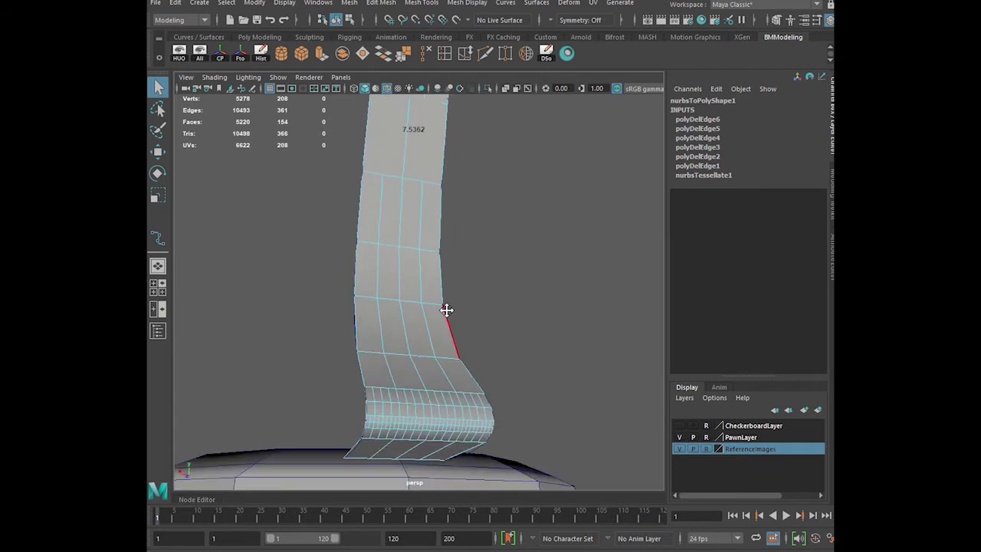
{"action": "middle_click_drag", "start_coordinate": [446, 310], "coordinate": [451, 243], "text": "alt"}
{"action": "scroll", "coordinate": [415, 359], "scroll_direction": "up", "scroll_amount": 3}
{"action": "left_click_drag", "start_coordinate": [427, 362], "coordinate": [397, 368], "text": "alt"}
{"action": "left_click_drag", "start_coordinate": [356, 342], "coordinate": [579, 340]}
{"action": "left_click", "coordinate": [455, 341], "text": "ctrl"}
{"action": "left_click", "coordinate": [414, 343], "text": "ctrl"}
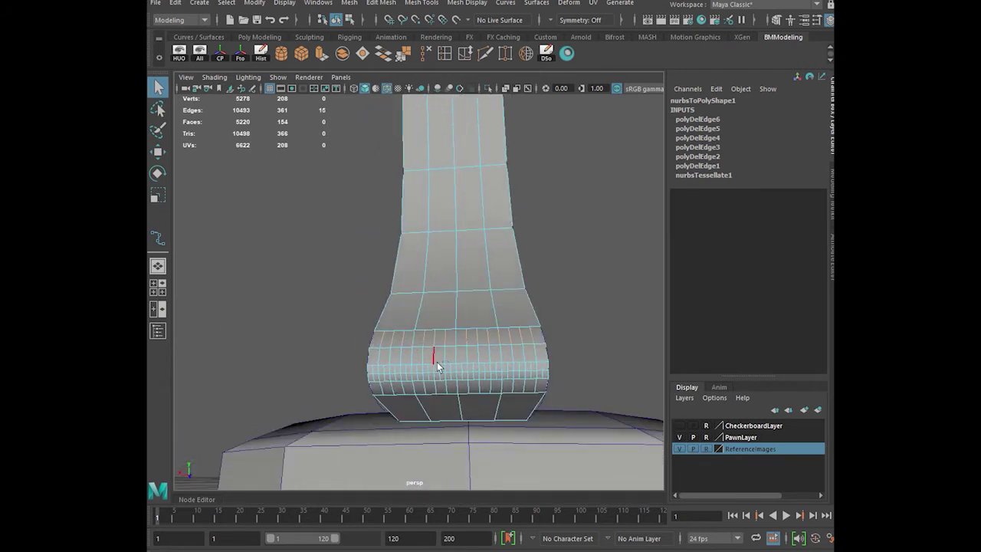
{"action": "left_click", "coordinate": [427, 51]}
- Delete the surplus short vertical edges in the second row and the dense middle rows of the strip's bottom curl
{"action": "left_click_drag", "start_coordinate": [358, 353], "coordinate": [552, 351]}
{"action": "left_click_drag", "start_coordinate": [559, 394], "coordinate": [525, 403], "text": "alt"}
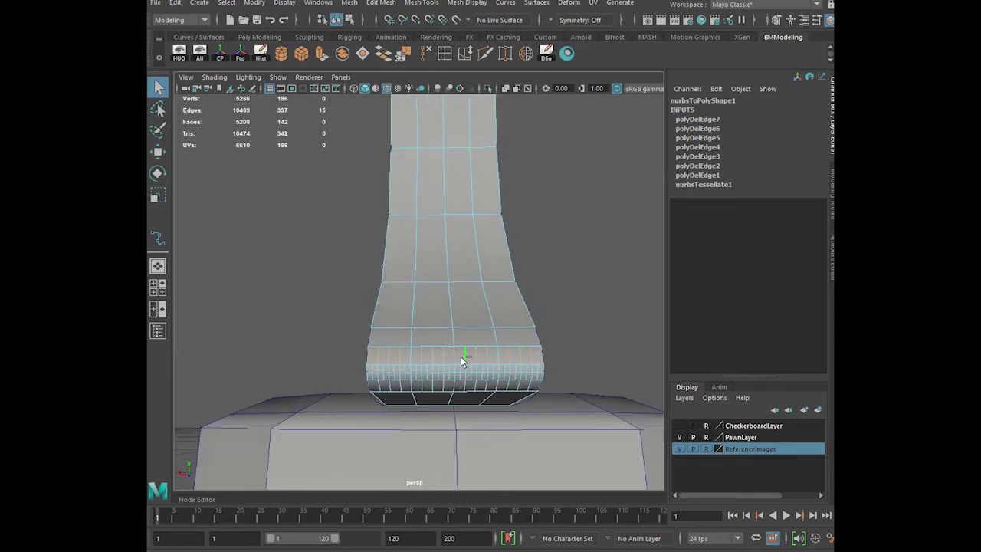
{"action": "key", "text": "Delete"}
{"action": "left_click_drag", "start_coordinate": [358, 370], "coordinate": [546, 377]}
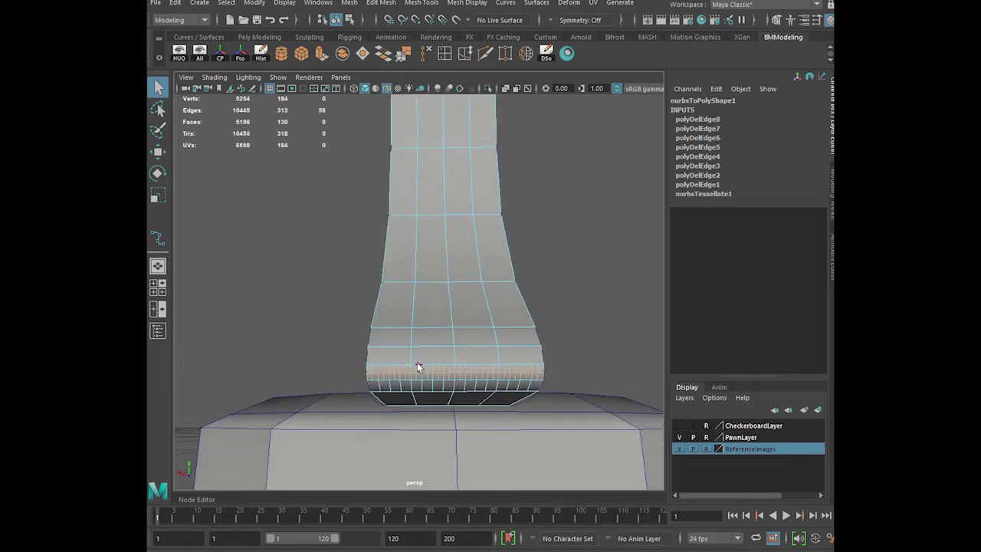
{"action": "left_click", "coordinate": [426, 56]}
- Delete the surplus short vertical edges in the lowest row of the bottom curl, keeping the continuing lengthwise edges
{"action": "left_click_drag", "start_coordinate": [441, 434], "coordinate": [404, 381], "text": "alt"}
{"action": "left_click_drag", "start_coordinate": [353, 391], "coordinate": [570, 391]}
{"action": "left_click", "coordinate": [457, 389], "text": "ctrl"}
{"action": "left_click", "coordinate": [412, 391], "text": "ctrl"}
{"action": "left_click", "coordinate": [405, 55]}
- Delete the lengthwise edge loops on both sides of the centre loop along the lower part of the strip
{"action": "left_click_drag", "start_coordinate": [438, 319], "coordinate": [439, 347], "text": "alt"}
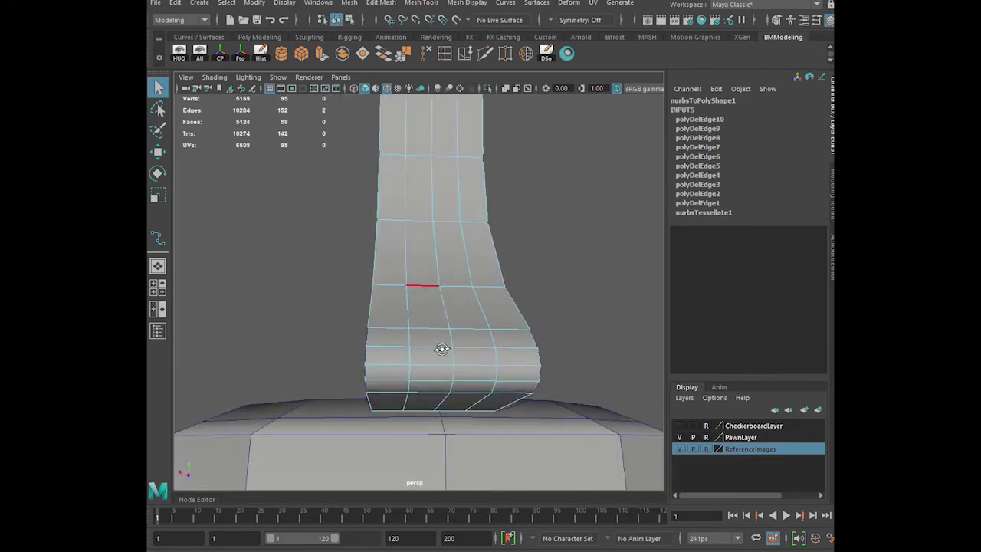
{"action": "scroll", "coordinate": [440, 348], "scroll_direction": "down", "scroll_amount": 4}
{"action": "double_click", "coordinate": [444, 175], "text": "shift"}
{"action": "left_click", "coordinate": [427, 55]}
- Return the strip to object mode, turn on its smooth preview and examine the shape from several sides
{"action": "left_click_drag", "start_coordinate": [446, 332], "coordinate": [319, 371], "text": "alt"}
{"action": "right_click_drag", "start_coordinate": [391, 285], "coordinate": [406, 258]}
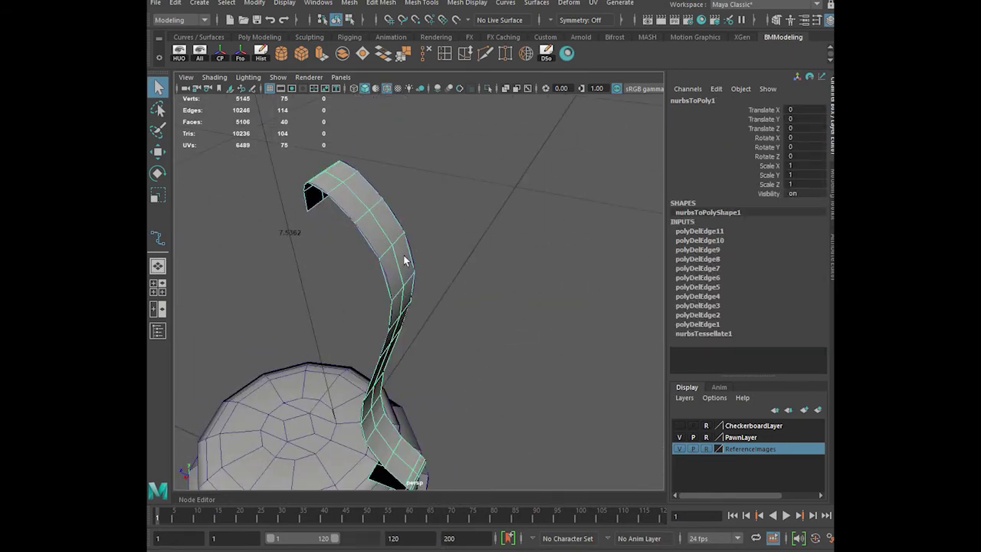
{"action": "key", "text": "3"}
{"action": "left_click_drag", "start_coordinate": [418, 403], "coordinate": [410, 356], "text": "alt"}
{"action": "middle_click_drag", "start_coordinate": [410, 356], "coordinate": [374, 261], "text": "alt"}
{"action": "left_click_drag", "start_coordinate": [375, 260], "coordinate": [377, 282], "text": "alt"}
{"action": "middle_click_drag", "start_coordinate": [377, 282], "coordinate": [407, 340], "text": "alt"}
{"action": "left_click_drag", "start_coordinate": [408, 340], "coordinate": [540, 356], "text": "alt"}
{"action": "left_click_drag", "start_coordinate": [276, 329], "coordinate": [286, 307], "text": "alt"}
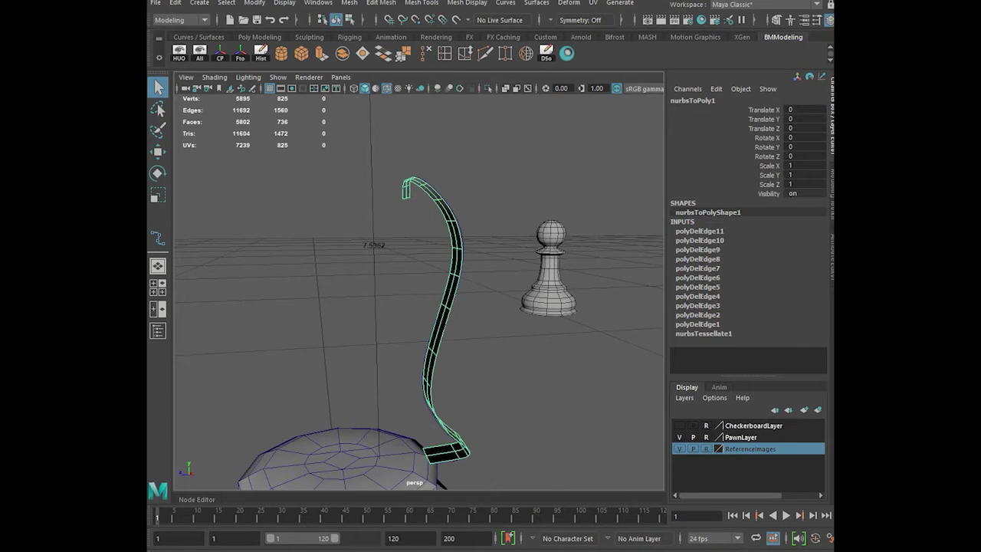
- Open the Outliner and delete the two EP curves, curve1 and curve2
{"action": "left_click", "coordinate": [158, 331]}
{"action": "left_click", "coordinate": [219, 265]}
{"action": "left_click", "coordinate": [223, 253], "text": "shift"}
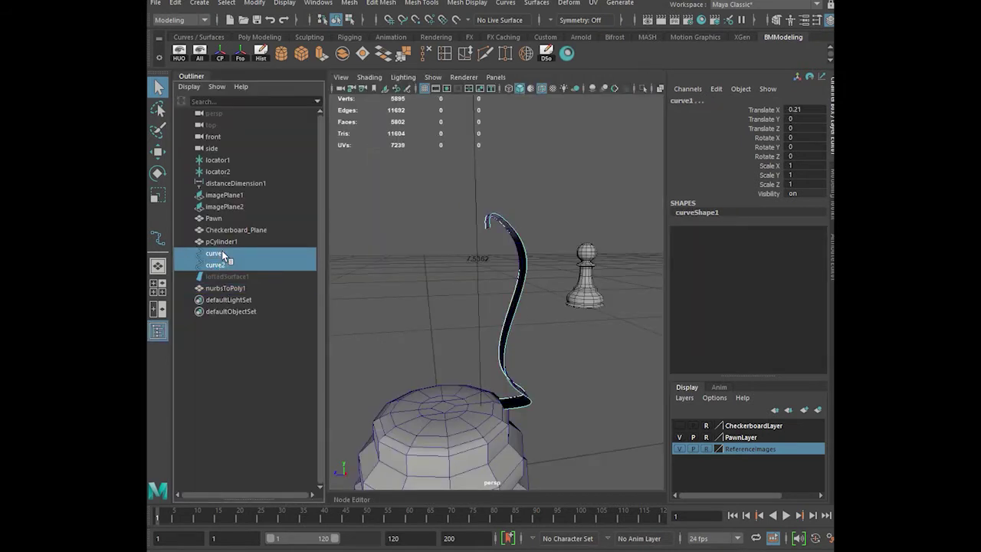
{"action": "key", "text": "Delete"}
- Unhide loftedSurface1 and delete it from the scene
{"action": "left_click", "coordinate": [223, 254]}
{"action": "left_click", "coordinate": [285, 6]}
{"action": "mouse_move", "coordinate": [300, 75]}
{"action": "left_click", "coordinate": [529, 83]}
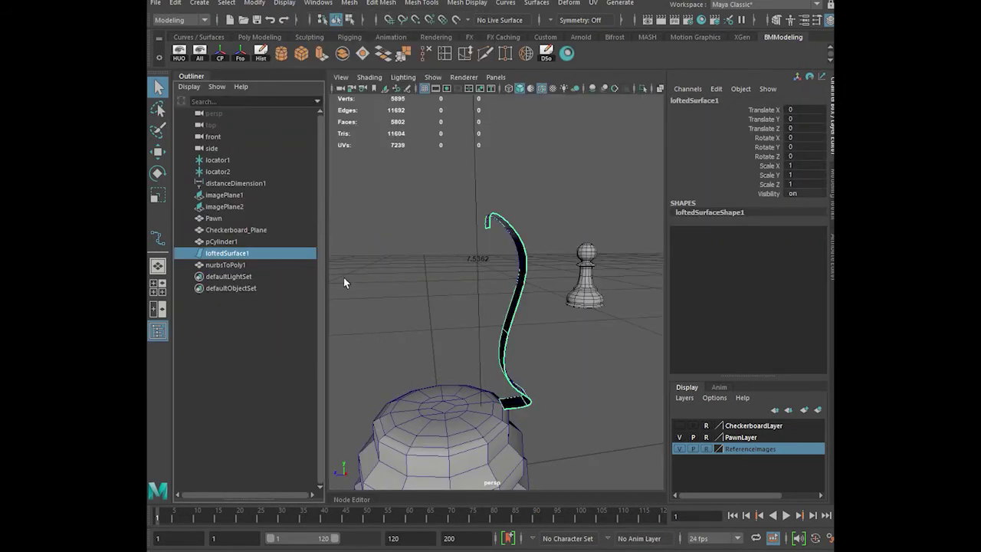
{"action": "left_click", "coordinate": [593, 366]}
{"action": "left_click_drag", "start_coordinate": [534, 355], "coordinate": [527, 374], "text": "alt"}
{"action": "left_click", "coordinate": [220, 254]}
{"action": "key", "text": "Delete"}
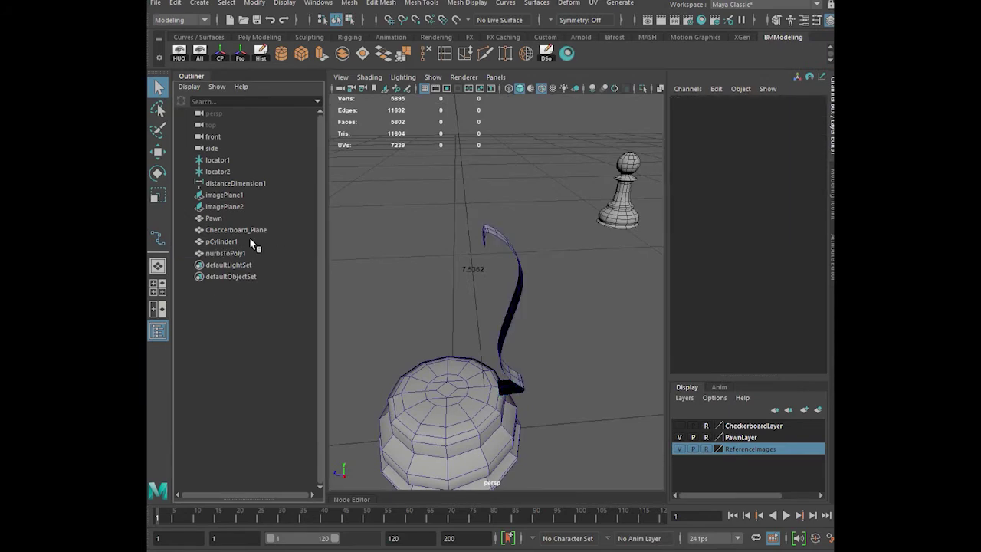
- Move the vertices at the top end of nurbsToPoly1 in the side view so the tip follows the reference outline
{"action": "left_click", "coordinate": [240, 242]}
{"action": "left_click", "coordinate": [242, 254]}
{"action": "left_click_drag", "start_coordinate": [551, 325], "coordinate": [431, 310], "text": "alt"}
{"action": "left_click_drag", "start_coordinate": [531, 310], "coordinate": [691, 298], "text": "alt"}
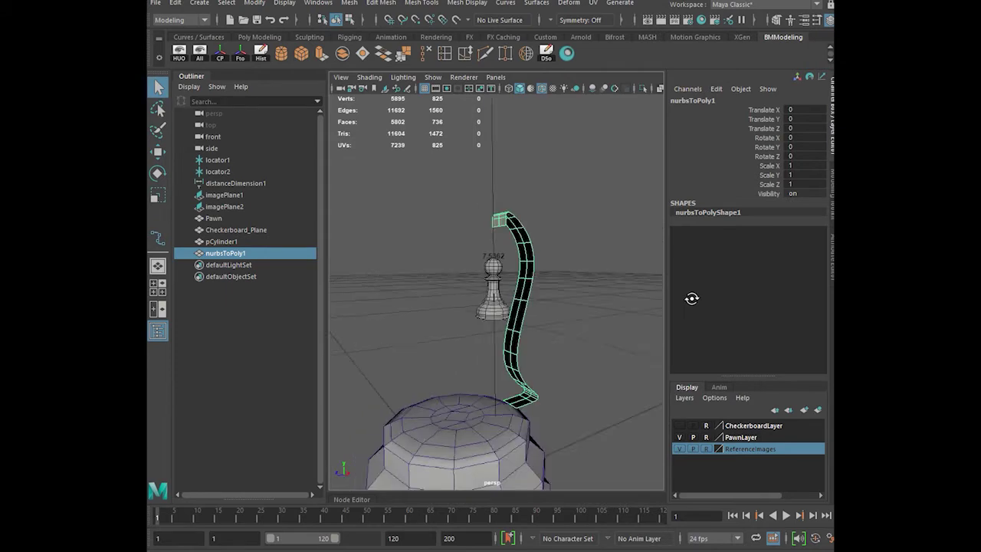
{"action": "left_click_drag", "start_coordinate": [526, 318], "coordinate": [481, 217], "text": "alt"}
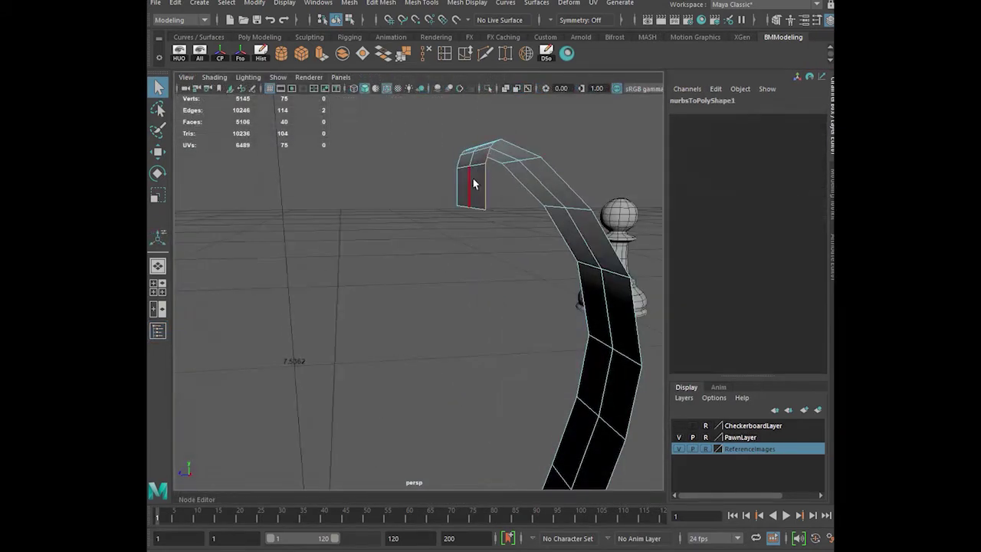
{"action": "right_click_drag", "start_coordinate": [473, 179], "coordinate": [436, 175]}
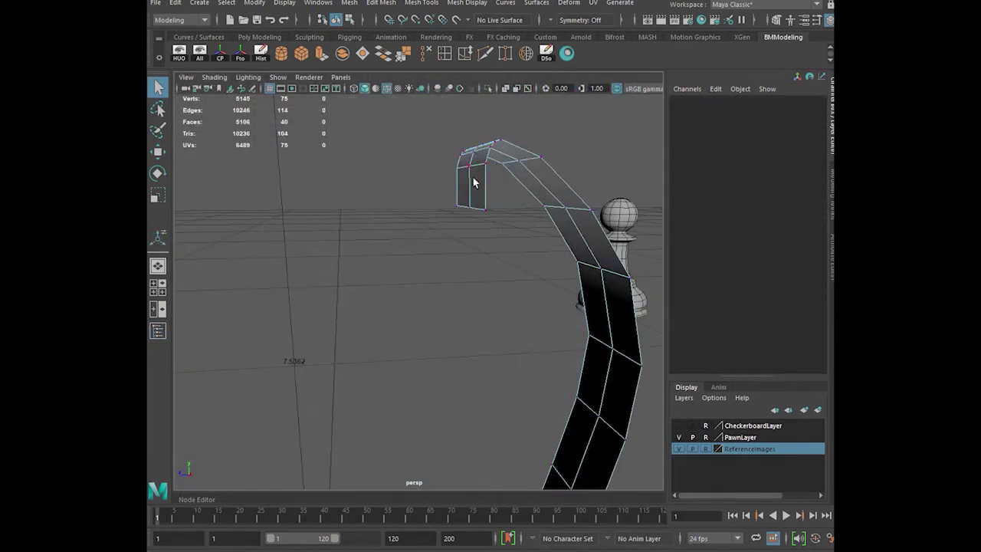
{"action": "key", "text": "space"}
{"action": "key", "text": "space"}
{"action": "left_click_drag", "start_coordinate": [406, 263], "coordinate": [444, 292]}
{"action": "key", "text": "w"}
{"action": "left_click_drag", "start_coordinate": [367, 272], "coordinate": [381, 274]}
{"action": "left_click", "coordinate": [428, 247]}
{"action": "left_click_drag", "start_coordinate": [444, 254], "coordinate": [434, 225]}
{"action": "middle_click_drag", "start_coordinate": [357, 273], "coordinate": [366, 274]}
{"action": "left_click_drag", "start_coordinate": [447, 181], "coordinate": [446, 162]}
- Select the edges of the strip's downturned front tip and hide the ReferenceImages layer
{"action": "left_click_drag", "start_coordinate": [449, 249], "coordinate": [386, 196]}
{"action": "scroll", "coordinate": [426, 255], "scroll_direction": "up", "scroll_amount": 1}
{"action": "left_click", "coordinate": [427, 229]}
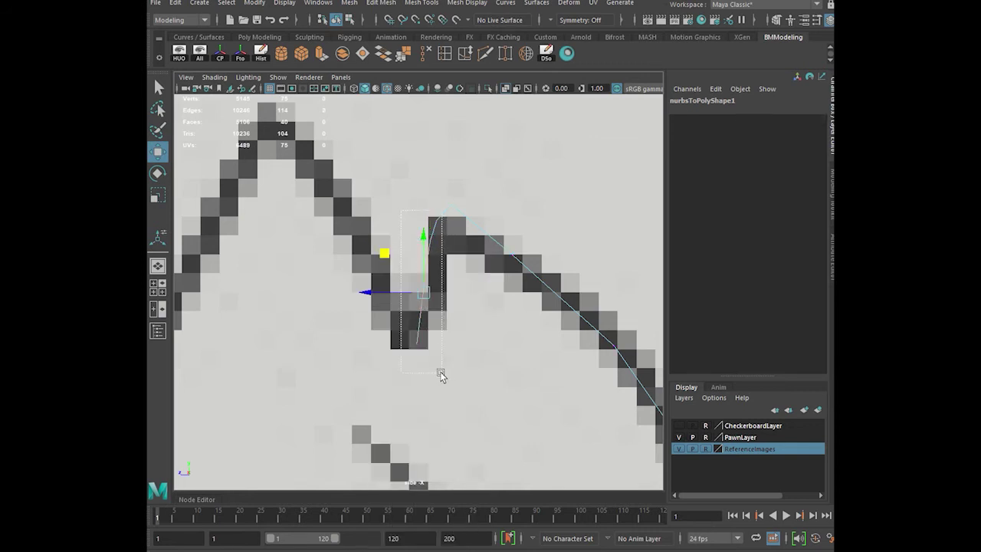
{"action": "key", "text": "space"}
{"action": "key", "text": "space"}
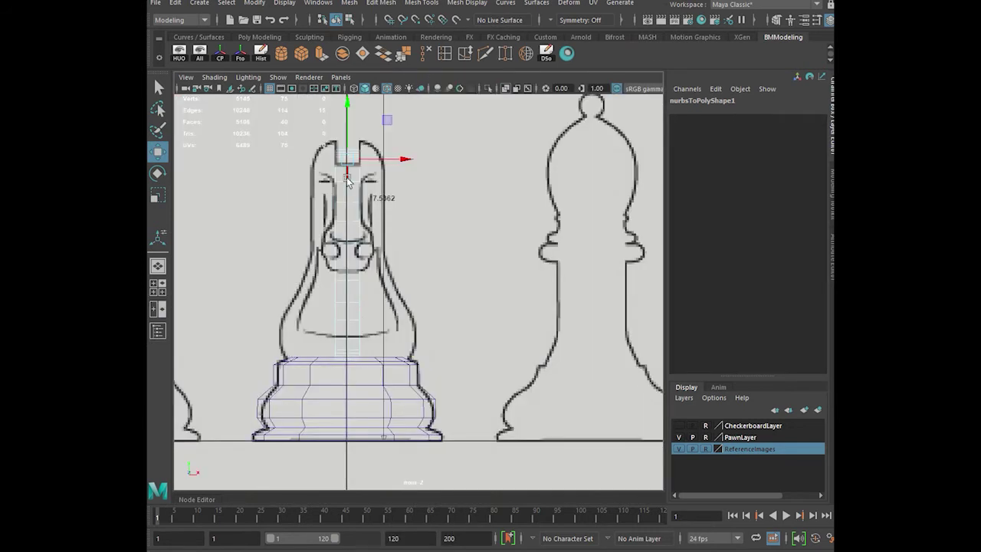
{"action": "key", "text": "f"}
{"action": "left_click", "coordinate": [678, 448]}
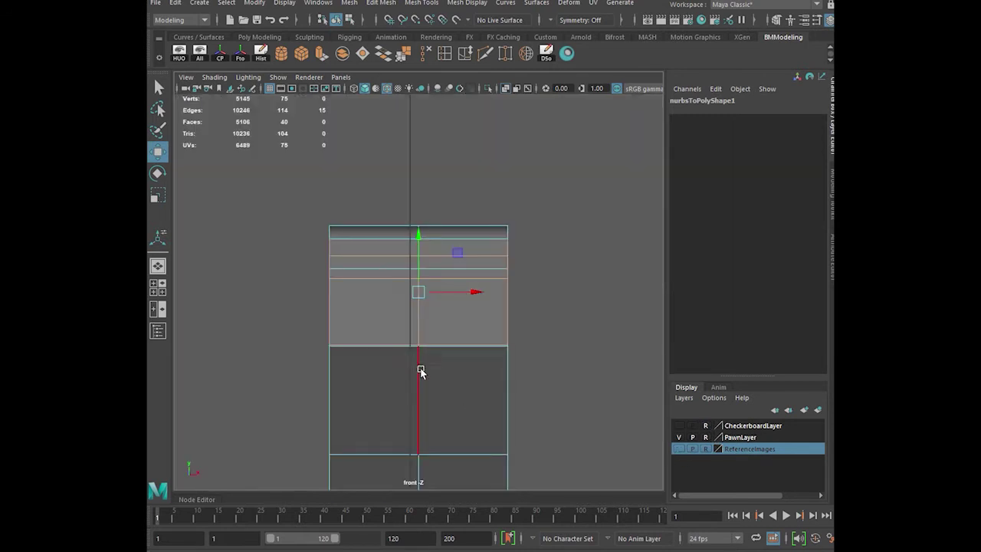
- Reduce the selection to the tip's outer side edges and extrude them backwards with a Local Translate Z of -0.054
{"action": "left_click_drag", "start_coordinate": [372, 203], "coordinate": [449, 384], "text": "alt"}
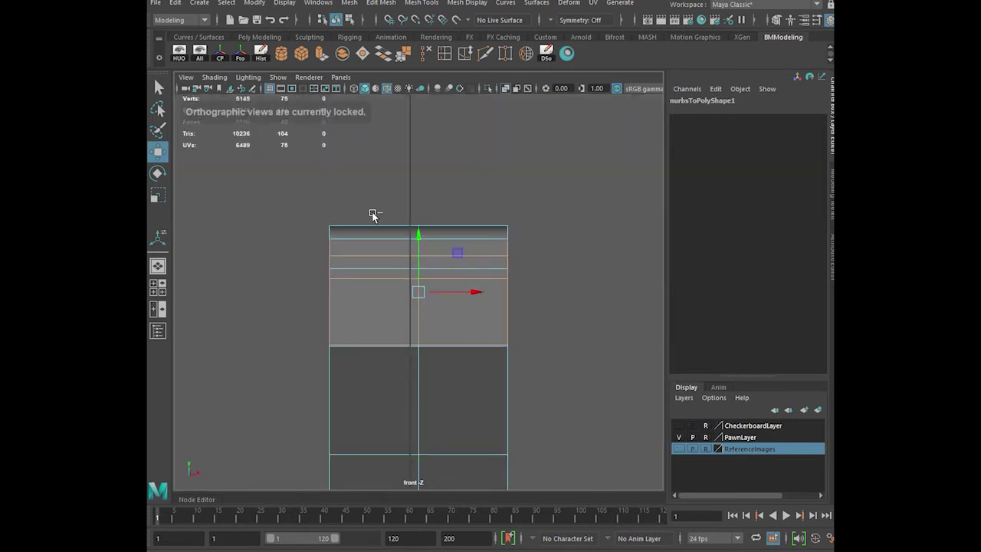
{"action": "key", "text": "space"}
{"action": "key", "text": "space"}
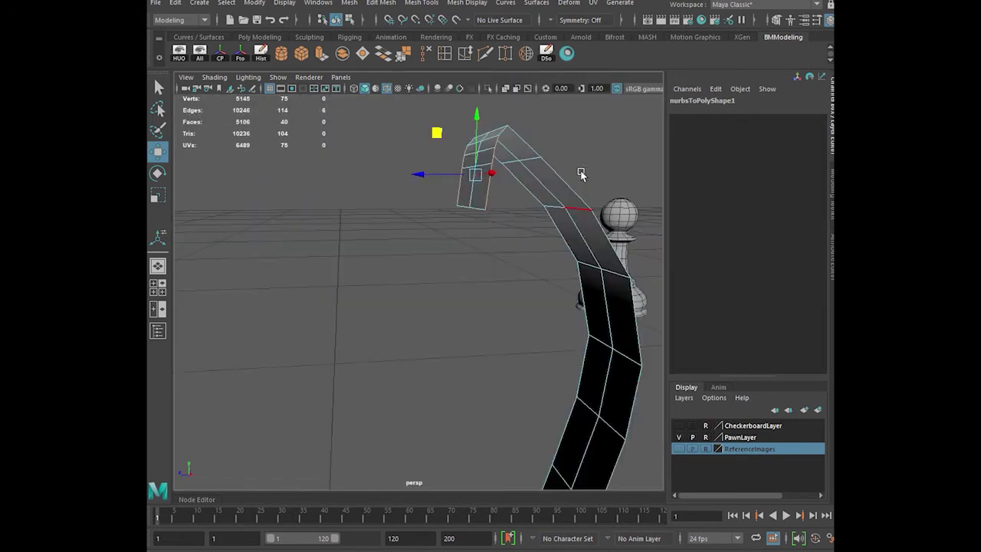
{"action": "left_click_drag", "start_coordinate": [513, 211], "coordinate": [485, 223], "text": "alt"}
{"action": "key", "text": "space"}
{"action": "key", "text": "space"}
{"action": "left_click", "coordinate": [324, 55]}
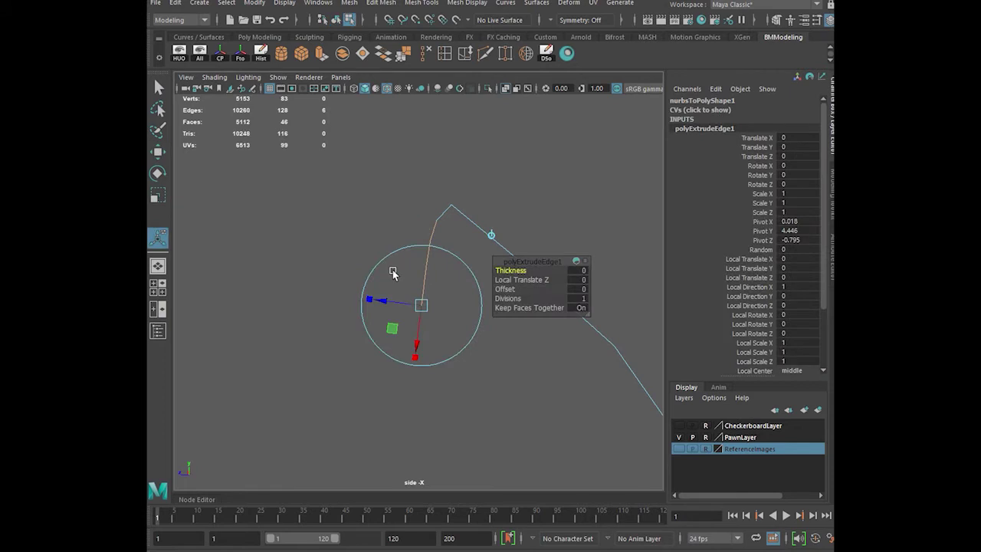
{"action": "middle_click_drag", "start_coordinate": [265, 262], "coordinate": [292, 266]}
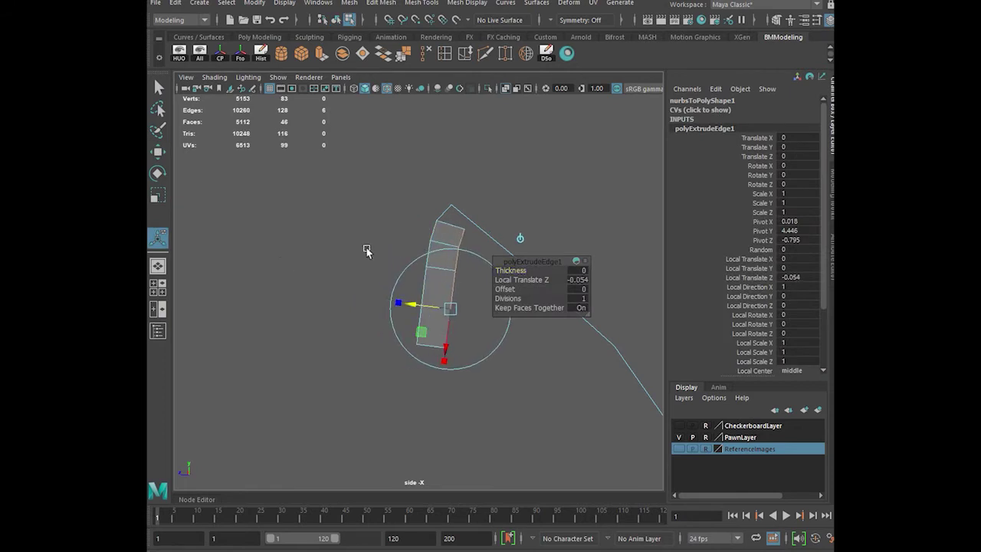
{"action": "key", "text": "q"}
- Weld the uppermost extruded vertex on one side of the tip to the strip's peak vertex
{"action": "right_click_drag", "start_coordinate": [456, 244], "coordinate": [406, 239]}
{"action": "left_click", "coordinate": [465, 230]}
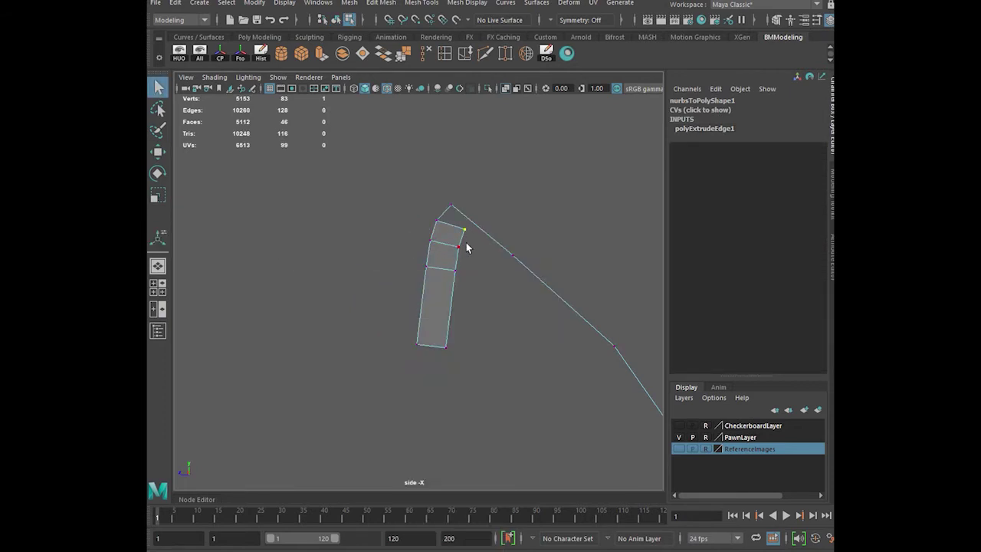
{"action": "left_click", "coordinate": [505, 55]}
{"action": "left_click_drag", "start_coordinate": [464, 228], "coordinate": [449, 203]}
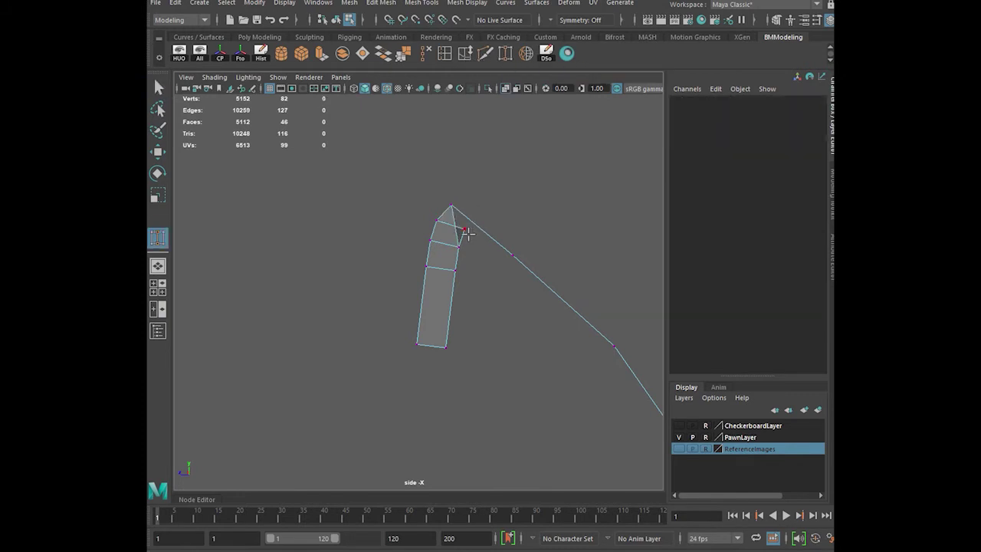
- Weld the matching uppermost extruded vertex on the opposite side of the tip to its peak vertex
{"action": "key", "text": "space"}
{"action": "key", "text": "a"}
{"action": "right_click_drag", "start_coordinate": [535, 170], "coordinate": [559, 202], "text": "alt"}
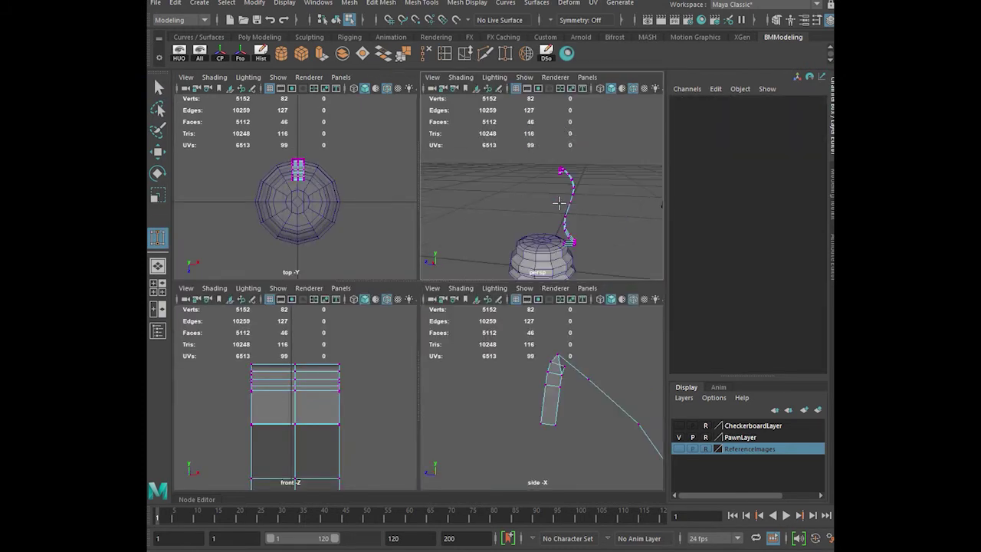
{"action": "key", "text": "space"}
{"action": "left_click_drag", "start_coordinate": [445, 257], "coordinate": [388, 263], "text": "alt"}
{"action": "right_click_drag", "start_coordinate": [388, 263], "coordinate": [478, 321], "text": "alt"}
{"action": "left_click_drag", "start_coordinate": [416, 275], "coordinate": [378, 254], "text": "alt"}
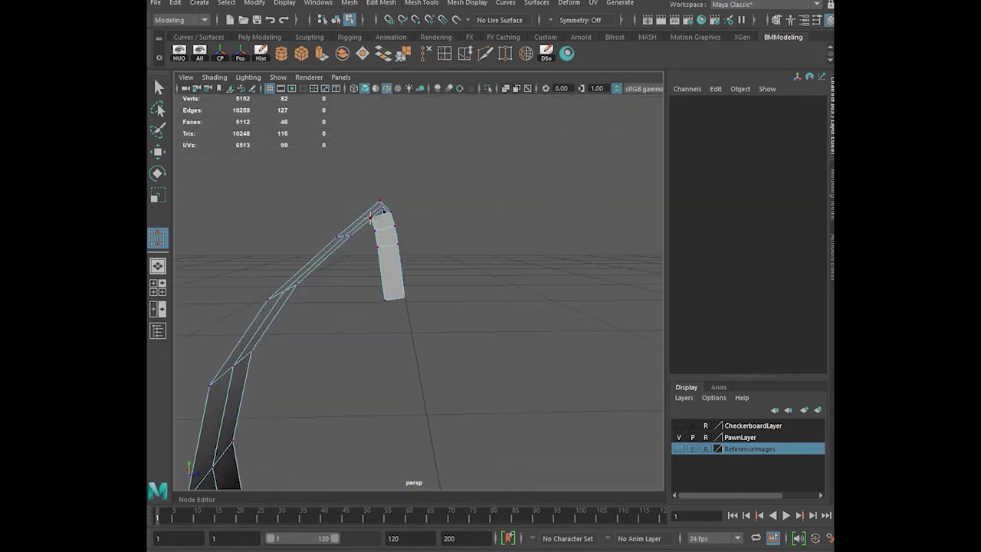
{"action": "left_click_drag", "start_coordinate": [380, 206], "coordinate": [379, 201]}
- Examine the uppermost side face of the tip and its bordering edges up close
{"action": "left_click_drag", "start_coordinate": [435, 199], "coordinate": [411, 203], "text": "alt"}
{"action": "right_click_drag", "start_coordinate": [411, 203], "coordinate": [426, 228], "text": "alt"}
{"action": "middle_click_drag", "start_coordinate": [401, 221], "coordinate": [449, 266], "text": "alt"}
{"action": "key", "text": "q"}
{"action": "right_click_drag", "start_coordinate": [419, 230], "coordinate": [418, 262]}
{"action": "left_click", "coordinate": [381, 255]}
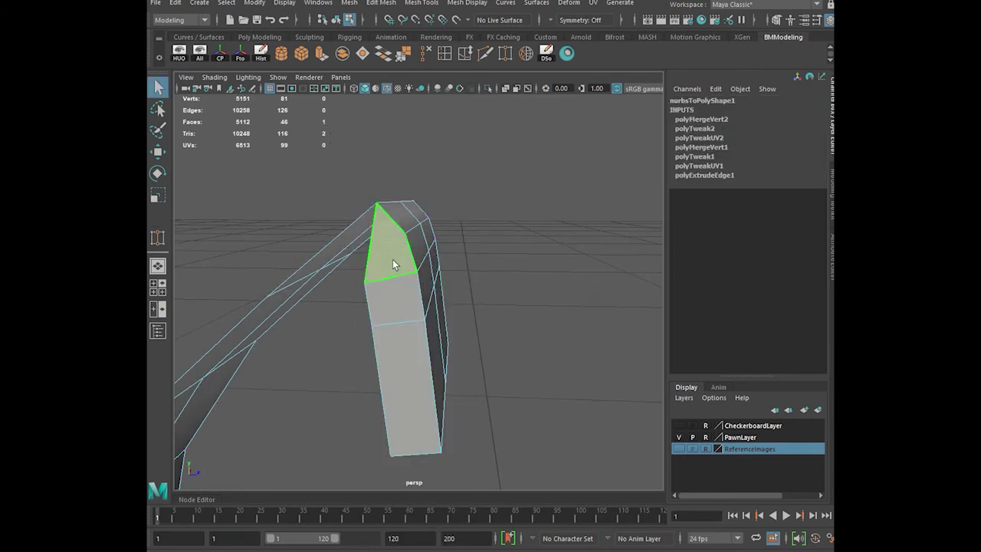
{"action": "left_click", "coordinate": [381, 189]}
{"action": "left_click", "coordinate": [376, 219]}
{"action": "left_click", "coordinate": [393, 271], "text": "shift"}
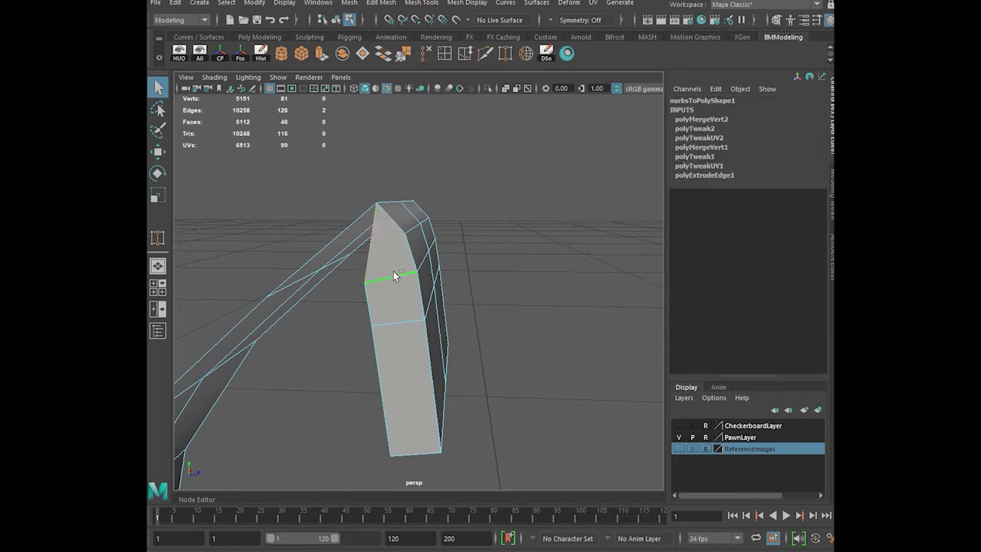
- Weld the next extruded vertex below the peak to the strip's first border vertex behind the tip
{"action": "left_click_drag", "start_coordinate": [449, 238], "coordinate": [198, 224], "text": "alt"}
{"action": "left_click_drag", "start_coordinate": [447, 268], "coordinate": [414, 253], "text": "alt"}
{"action": "right_click_drag", "start_coordinate": [416, 238], "coordinate": [380, 241]}
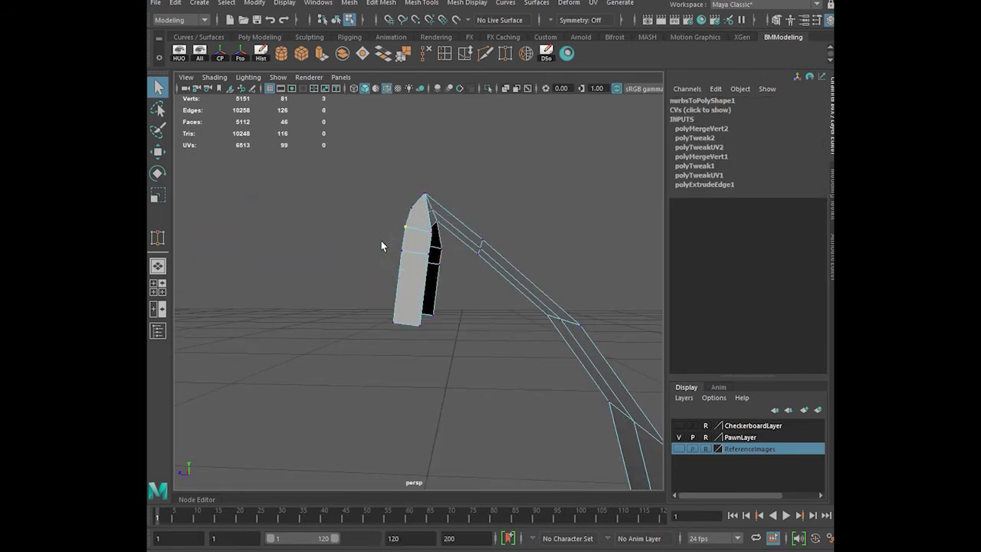
{"action": "left_click", "coordinate": [490, 315]}
{"action": "middle_click_drag", "start_coordinate": [490, 315], "coordinate": [499, 334], "text": "alt"}
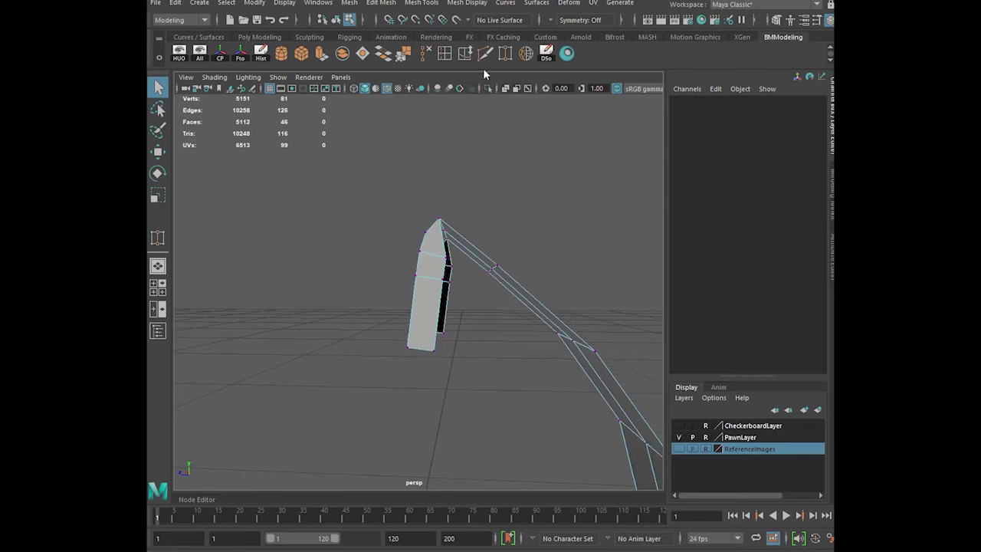
{"action": "key", "text": "y"}
{"action": "left_click_drag", "start_coordinate": [445, 259], "coordinate": [494, 262]}
- Weld the corresponding extruded vertex on the other side of the tip to that side's first border vertex behind the peak
{"action": "left_click_drag", "start_coordinate": [464, 301], "coordinate": [680, 324], "text": "alt"}
{"action": "scroll", "coordinate": [493, 279], "scroll_direction": "down", "scroll_amount": 5}
{"action": "left_click_drag", "start_coordinate": [494, 279], "coordinate": [421, 304], "text": "alt"}
{"action": "left_click_drag", "start_coordinate": [480, 323], "coordinate": [192, 320], "text": "alt"}
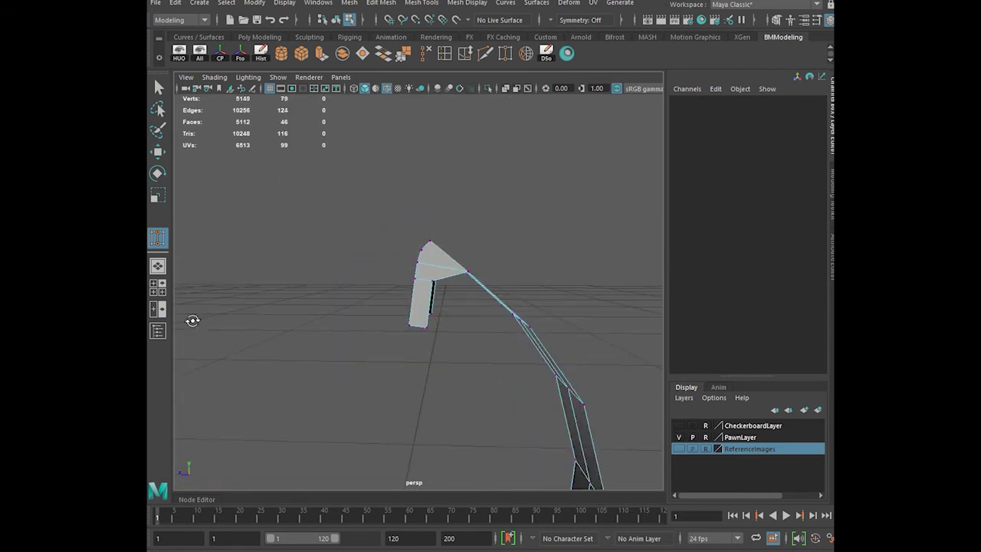
- Insert a crosswise edge loop through the strip's second segment behind the peak and return to object mode
{"action": "scroll", "coordinate": [488, 307], "scroll_direction": "up", "scroll_amount": 5}
{"action": "left_click_drag", "start_coordinate": [550, 326], "coordinate": [455, 332], "text": "alt"}
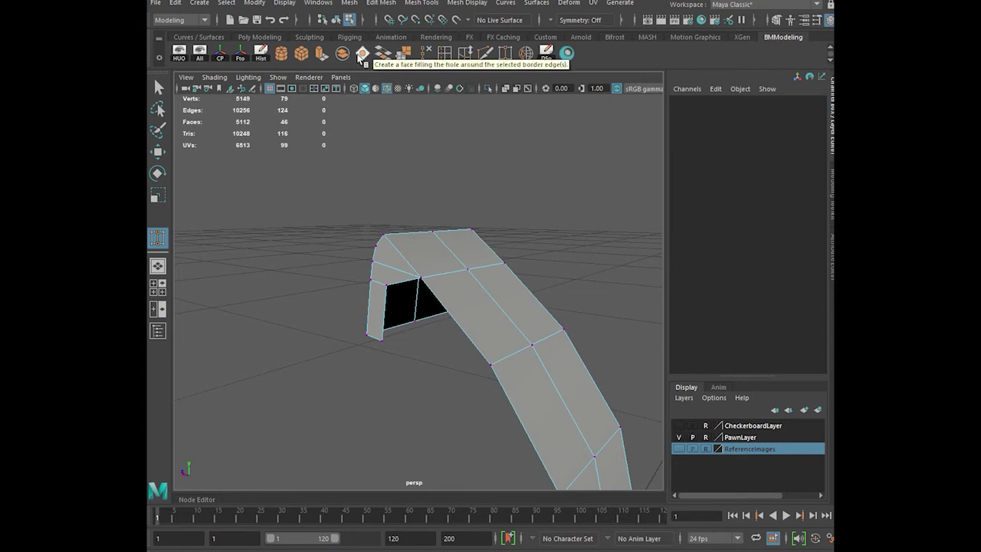
{"action": "left_click", "coordinate": [484, 54]}
{"action": "left_click", "coordinate": [445, 54]}
{"action": "left_click_drag", "start_coordinate": [458, 321], "coordinate": [449, 321]}
{"action": "key", "text": "q"}
{"action": "right_click_drag", "start_coordinate": [447, 250], "coordinate": [481, 234]}
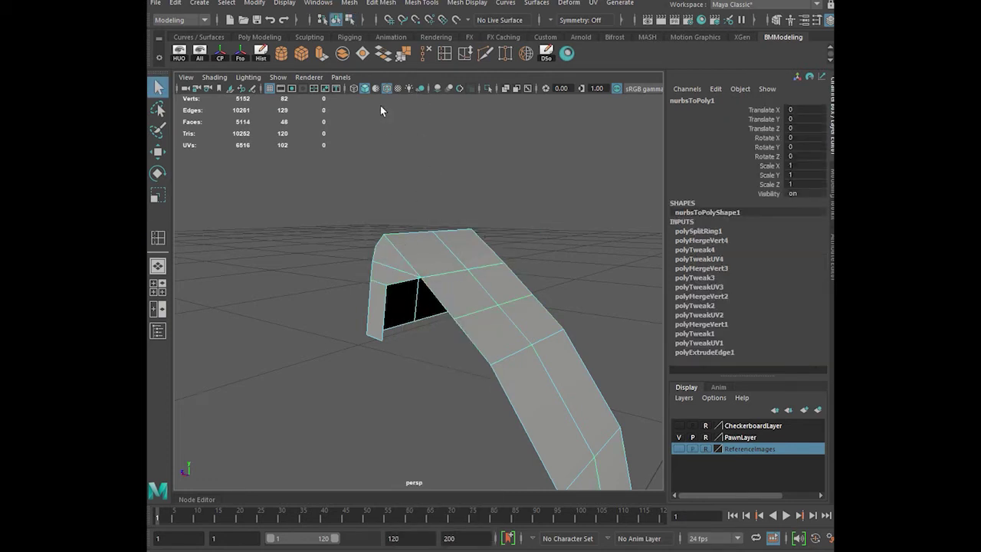
- Weld the extruded vertex on each side of the tip to the border vertex of the inserted edge loop and return to object mode
{"action": "left_click", "coordinate": [505, 56]}
{"action": "left_click_drag", "start_coordinate": [384, 288], "coordinate": [453, 318]}
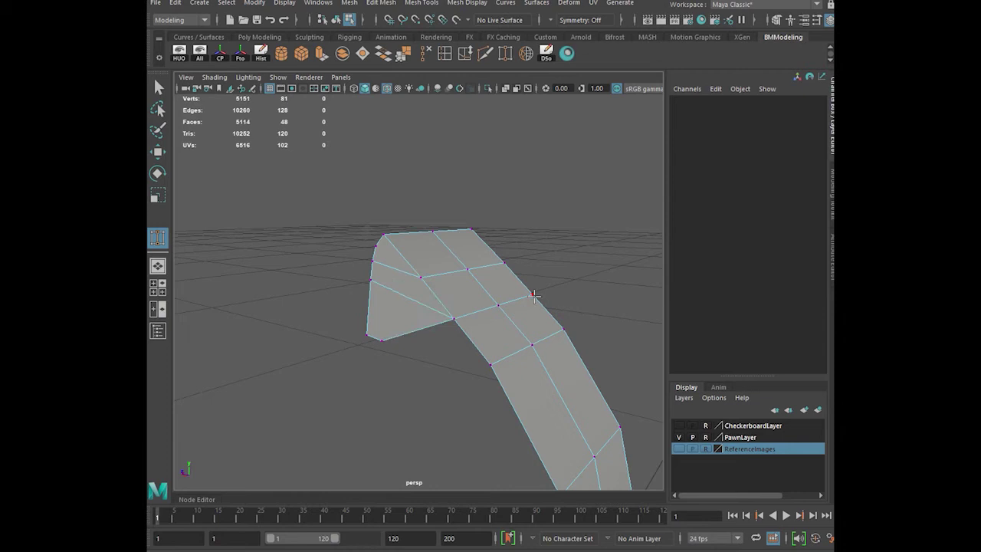
{"action": "left_click_drag", "start_coordinate": [533, 296], "coordinate": [321, 301], "text": "alt"}
{"action": "left_click_drag", "start_coordinate": [497, 371], "coordinate": [445, 319]}
{"action": "key", "text": "q"}
{"action": "right_click_drag", "start_coordinate": [390, 273], "coordinate": [449, 257]}
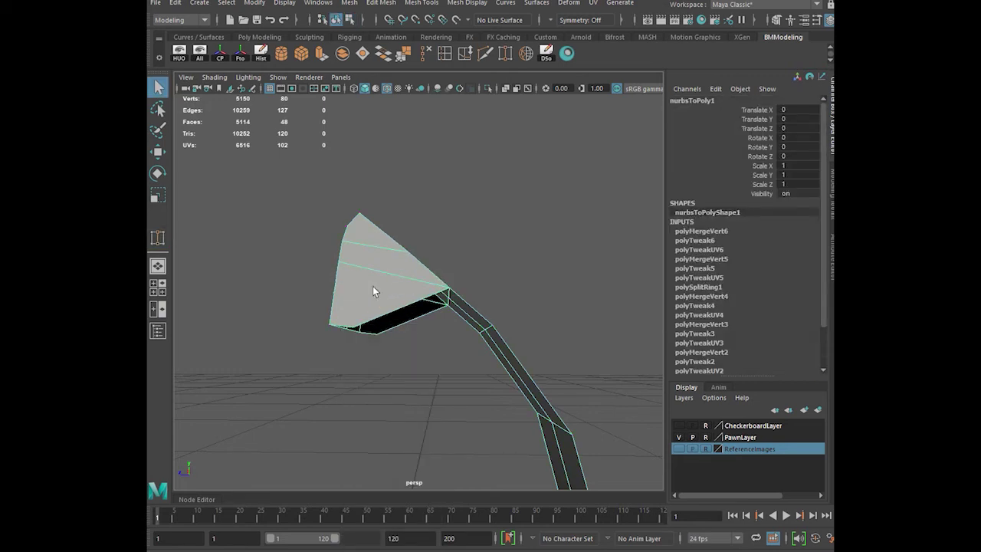
- Show the reference images in the side view and move the tip flap's lower rear vertices down inside the mane outline
{"action": "key", "text": "space"}
{"action": "key", "text": "space"}
{"action": "scroll", "coordinate": [570, 389], "scroll_direction": "down", "scroll_amount": 12}
{"action": "scroll", "coordinate": [570, 391], "scroll_direction": "up", "scroll_amount": 11}
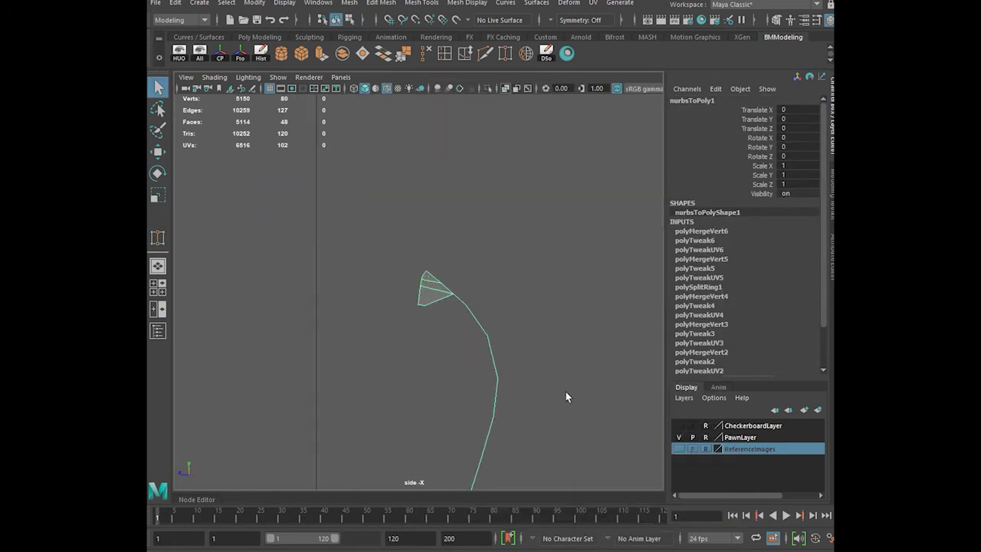
{"action": "left_click", "coordinate": [679, 448]}
{"action": "right_click_drag", "start_coordinate": [435, 285], "coordinate": [384, 280]}
{"action": "left_click_drag", "start_coordinate": [423, 306], "coordinate": [418, 342]}
{"action": "key", "text": "w"}
{"action": "middle_click_drag", "start_coordinate": [419, 346], "coordinate": [407, 350]}
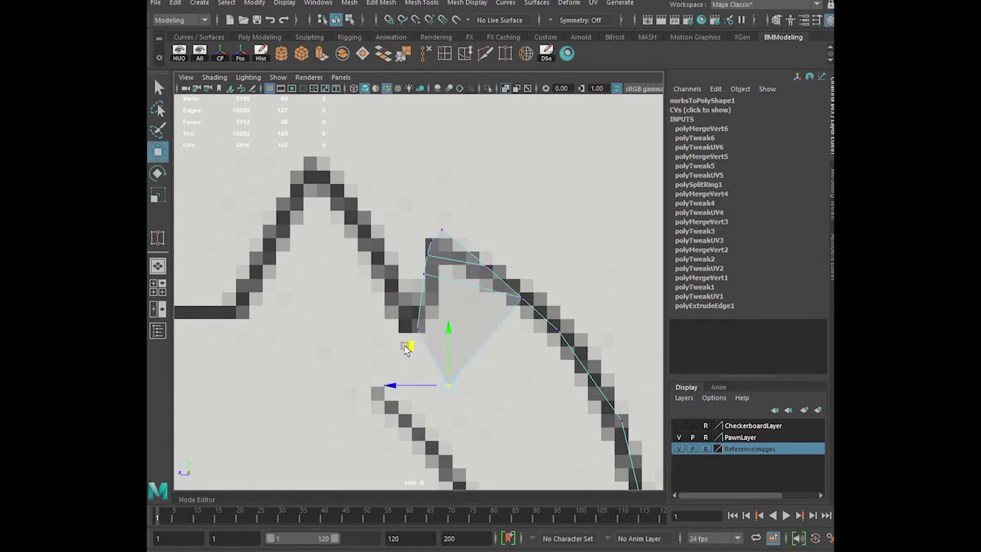
- Fit the flap's lower front vertices to the ear notch and lower the front-edge vertices above to level the crosswise edges
{"action": "scroll", "coordinate": [442, 412], "scroll_direction": "down", "scroll_amount": 5}
{"action": "scroll", "coordinate": [460, 345], "scroll_direction": "up", "scroll_amount": 4}
{"action": "left_click_drag", "start_coordinate": [427, 328], "coordinate": [359, 322]}
{"action": "left_click_drag", "start_coordinate": [433, 289], "coordinate": [409, 275]}
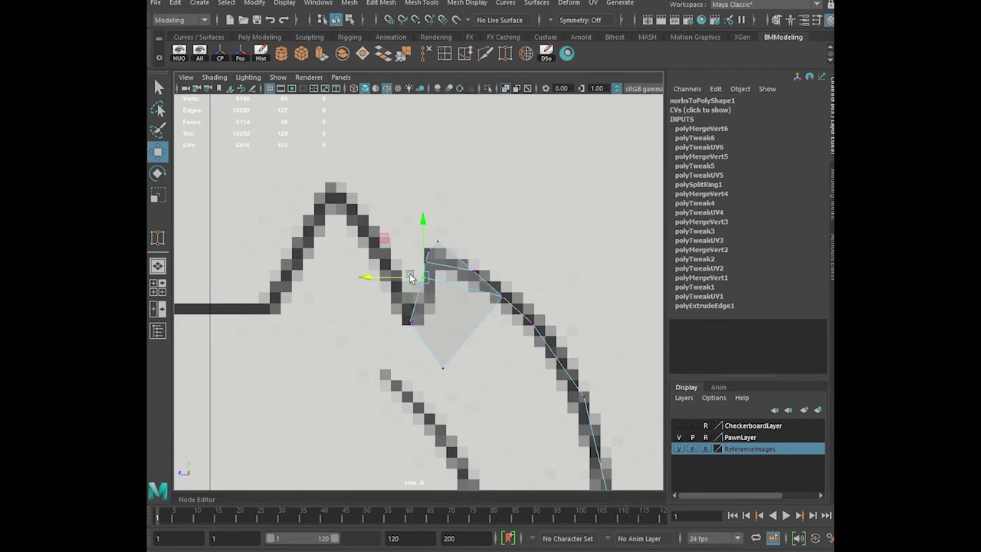
{"action": "middle_click_drag", "start_coordinate": [388, 240], "coordinate": [383, 260]}
{"action": "left_click_drag", "start_coordinate": [384, 257], "coordinate": [384, 257]}
{"action": "mouse_move", "coordinate": [411, 246]}
{"action": "left_mouse_down"}
{"action": "mouse_move", "coordinate": [435, 270]}
{"action": "mouse_move", "coordinate": [411, 258]}
{"action": "left_mouse_up"}
{"action": "left_click_drag", "start_coordinate": [388, 227], "coordinate": [385, 242]}
- Shift the upper front-edge vertices of the mane tip slightly forward to follow the reference outline and return to object mode
{"action": "middle_click", "coordinate": [471, 271]}
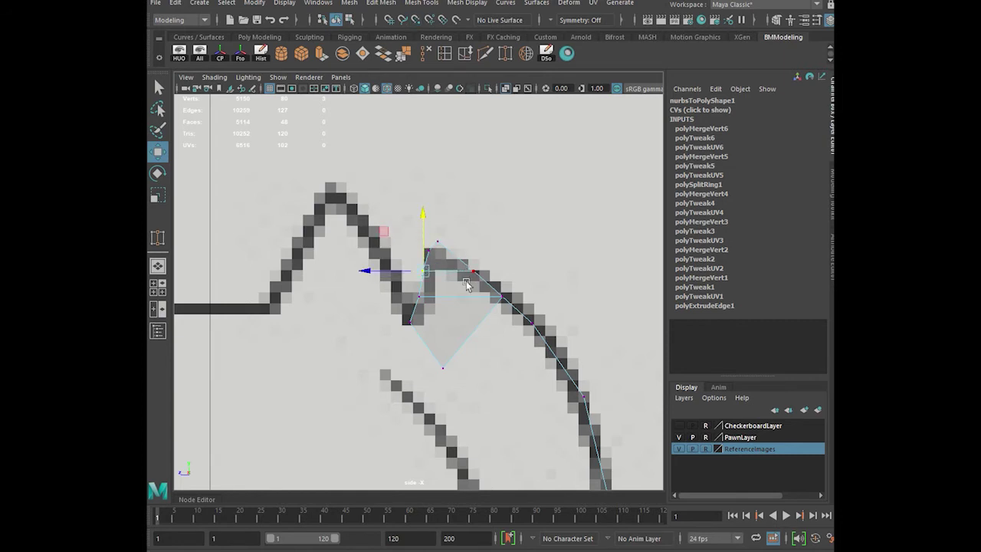
{"action": "left_click_drag", "start_coordinate": [451, 254], "coordinate": [406, 219]}
{"action": "left_click_drag", "start_coordinate": [387, 259], "coordinate": [386, 259]}
{"action": "left_click_drag", "start_coordinate": [438, 305], "coordinate": [402, 266]}
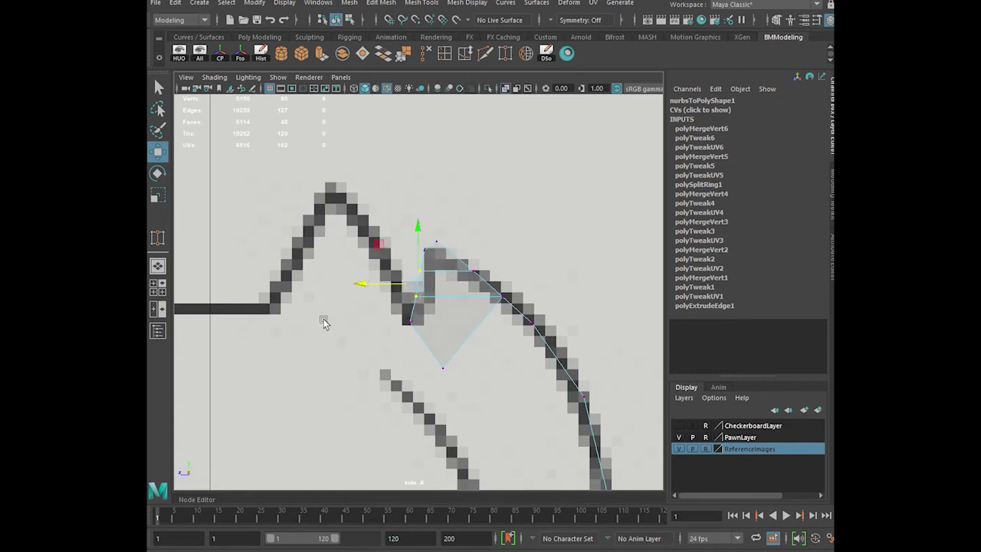
{"action": "scroll", "coordinate": [454, 394], "scroll_direction": "up", "scroll_amount": 1}
{"action": "scroll", "coordinate": [504, 429], "scroll_direction": "down", "scroll_amount": 5}
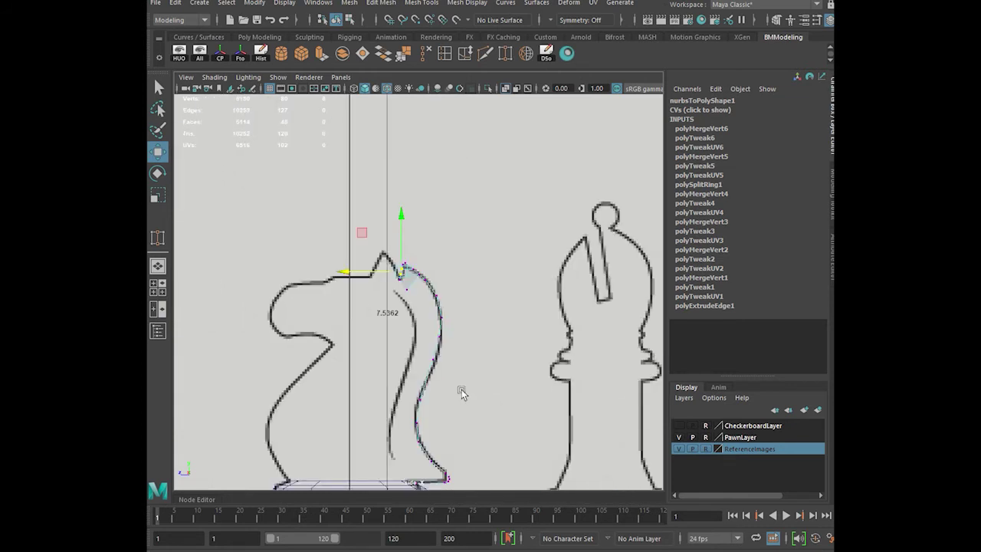
{"action": "right_click_drag", "start_coordinate": [440, 262], "coordinate": [435, 223]}
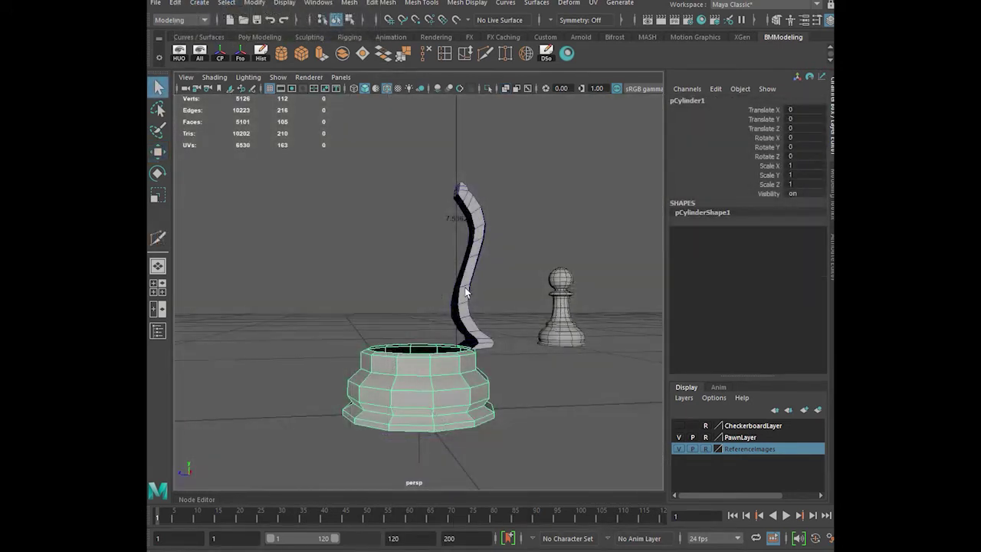
- Rename the cylinder base object as Knight_Base in the Outliner
{"action": "left_click", "coordinate": [464, 290]}
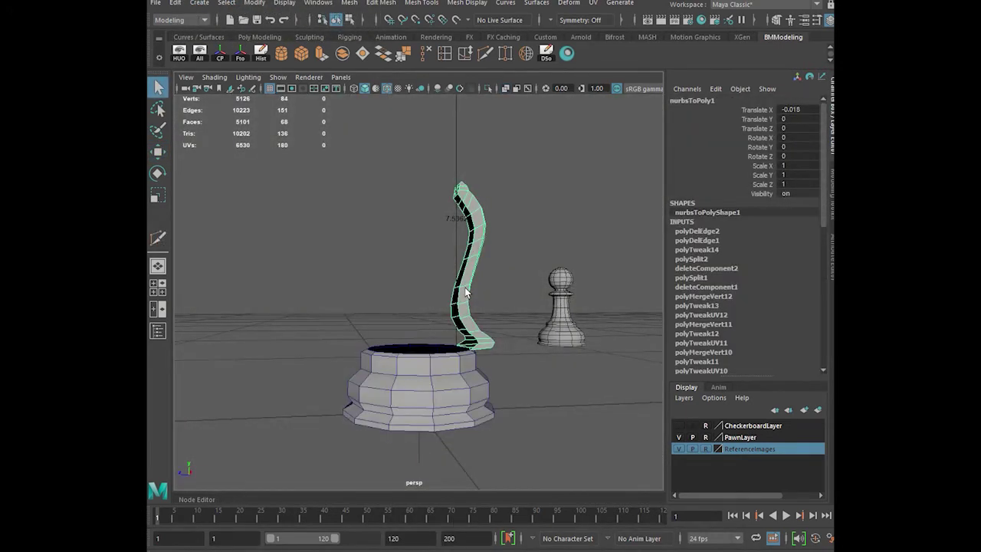
{"action": "left_click", "coordinate": [419, 359], "text": "shift"}
{"action": "left_click", "coordinate": [158, 329]}
{"action": "left_click", "coordinate": [240, 241]}
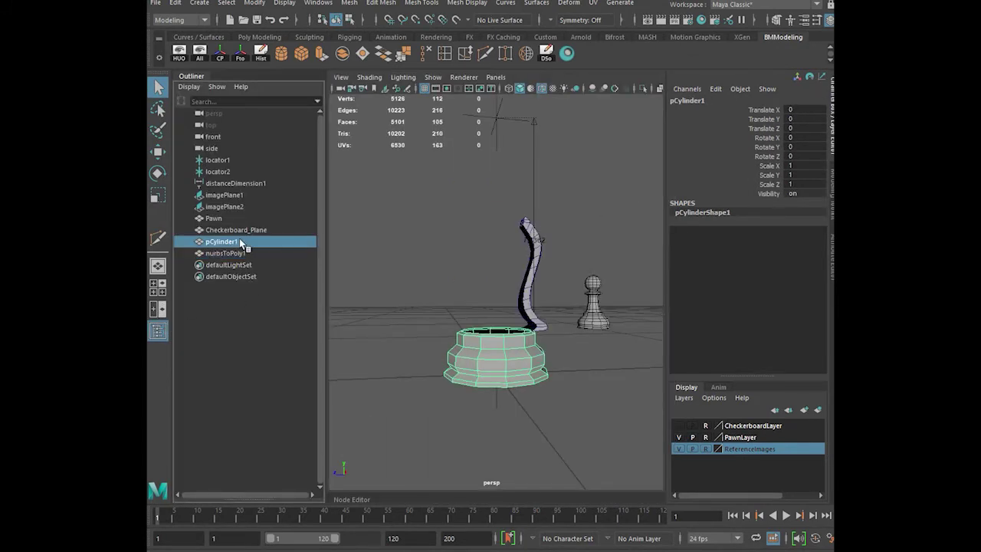
{"action": "double_click", "coordinate": [228, 243]}
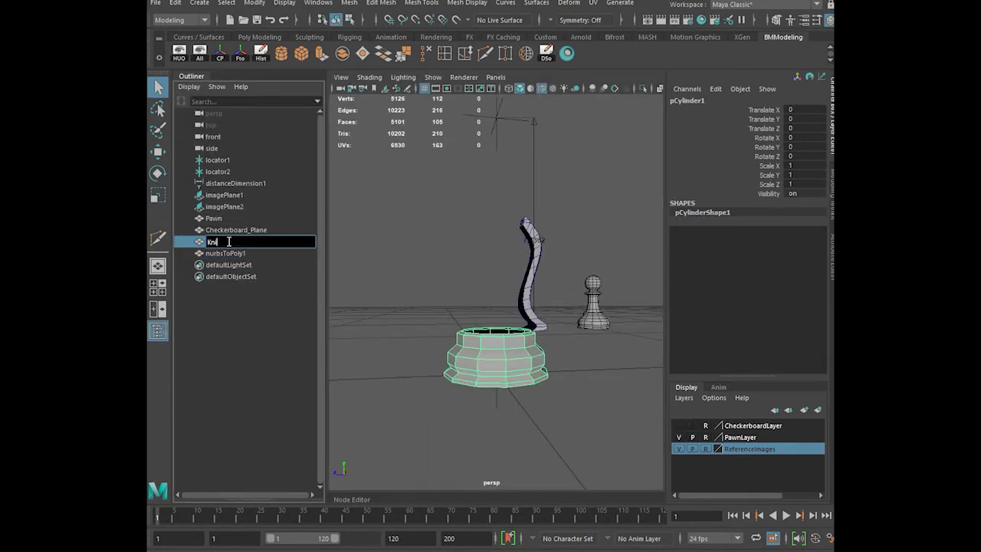
{"action": "type", "text": "Knight_Base"}
{"action": "key", "text": "Return"}
- Rename the mane strip object as Knight_Mane and close the Outliner
{"action": "left_click", "coordinate": [229, 254]}
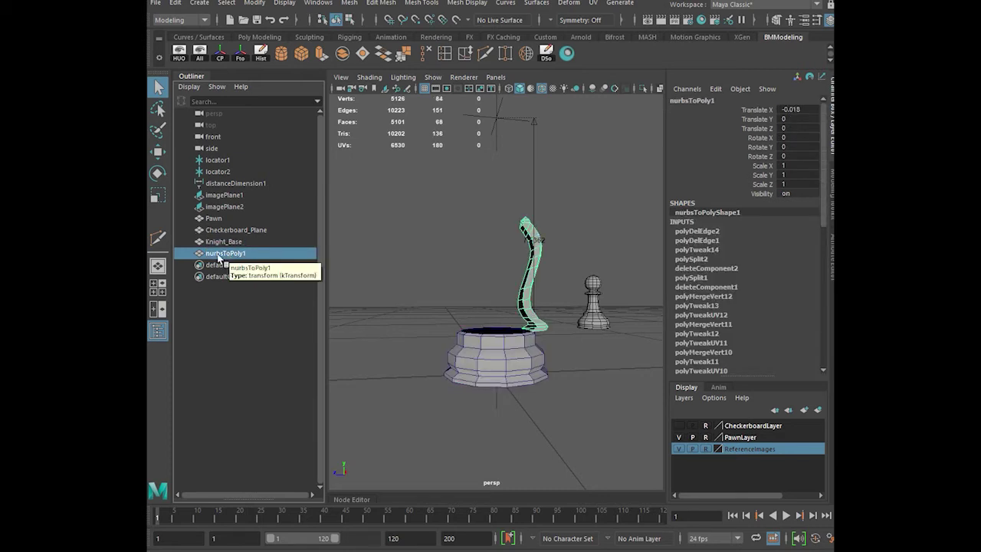
{"action": "double_click", "coordinate": [228, 255]}
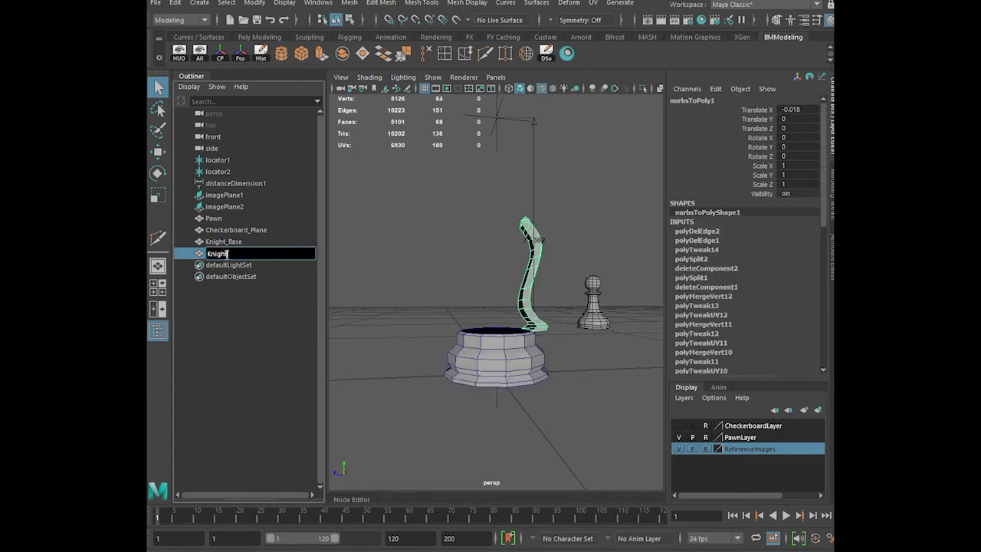
{"action": "key", "text": "Return"}
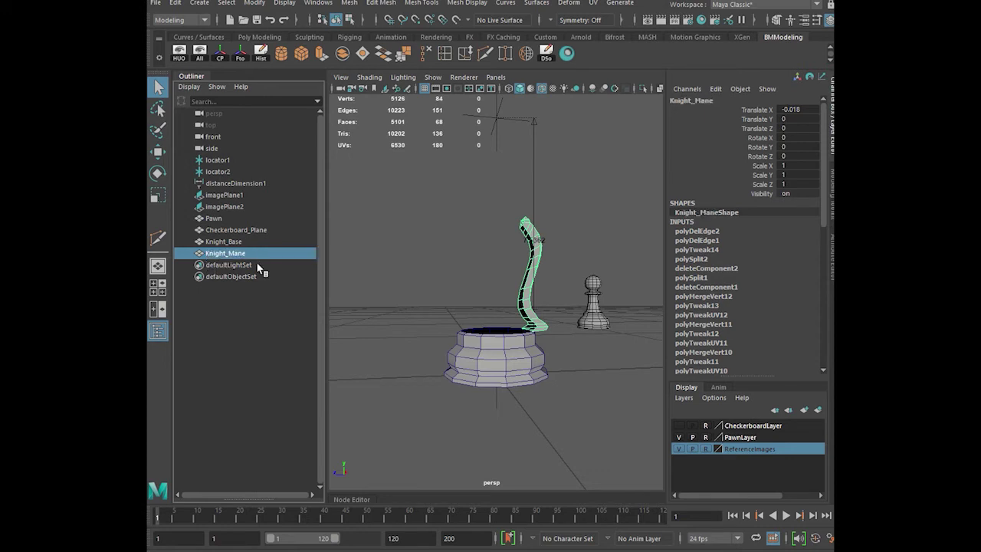
{"action": "left_click", "coordinate": [157, 331]}
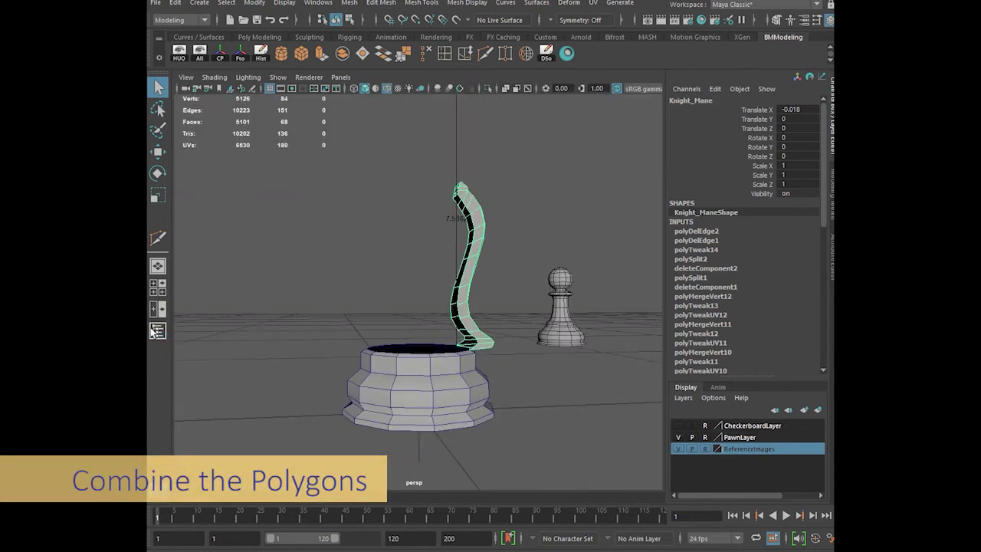
- Combine the mane and base into one mesh, merging UV sets by name with the pivot position at Center
{"action": "left_click", "coordinate": [428, 386]}
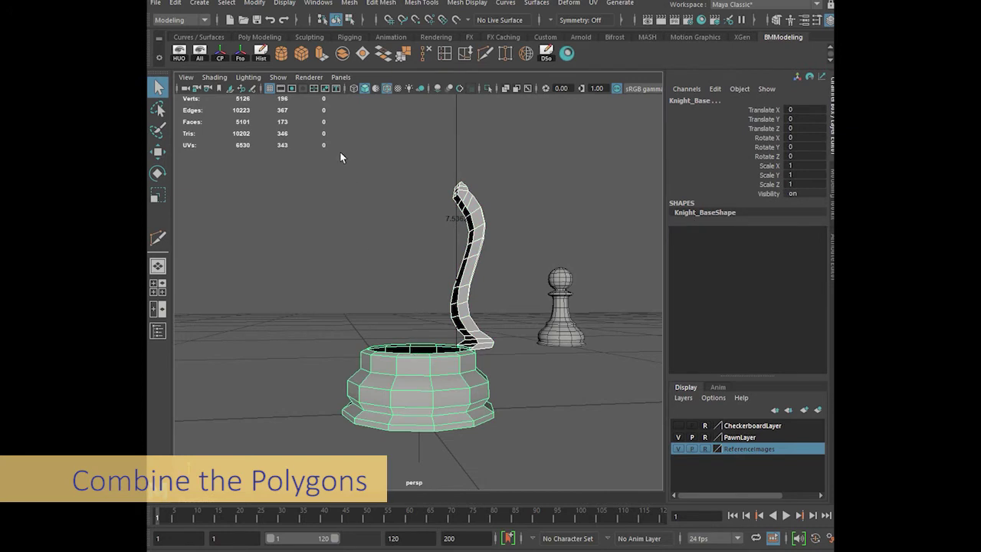
{"action": "left_click", "coordinate": [349, 3]}
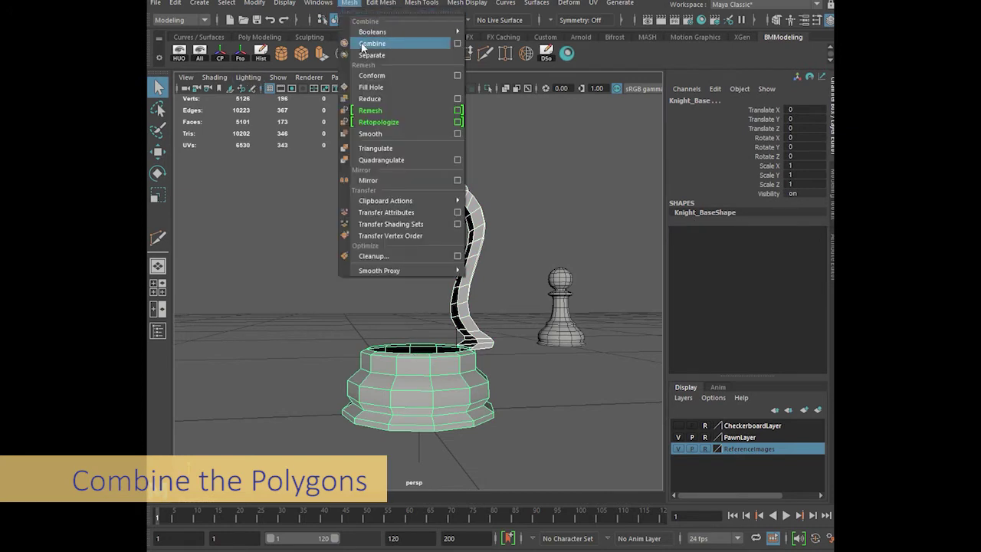
{"action": "left_click", "coordinate": [458, 43]}
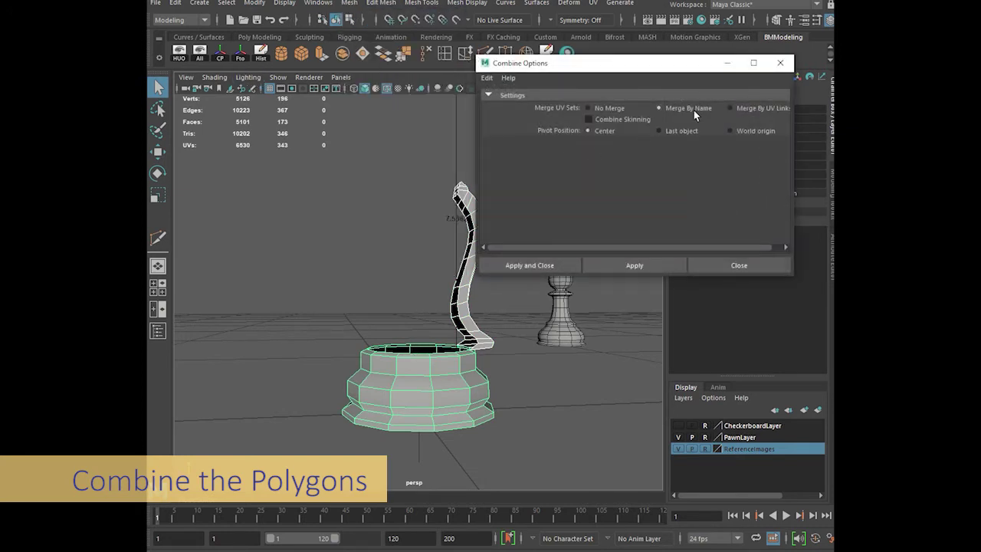
{"action": "left_click_drag", "start_coordinate": [664, 68], "coordinate": [645, 65]}
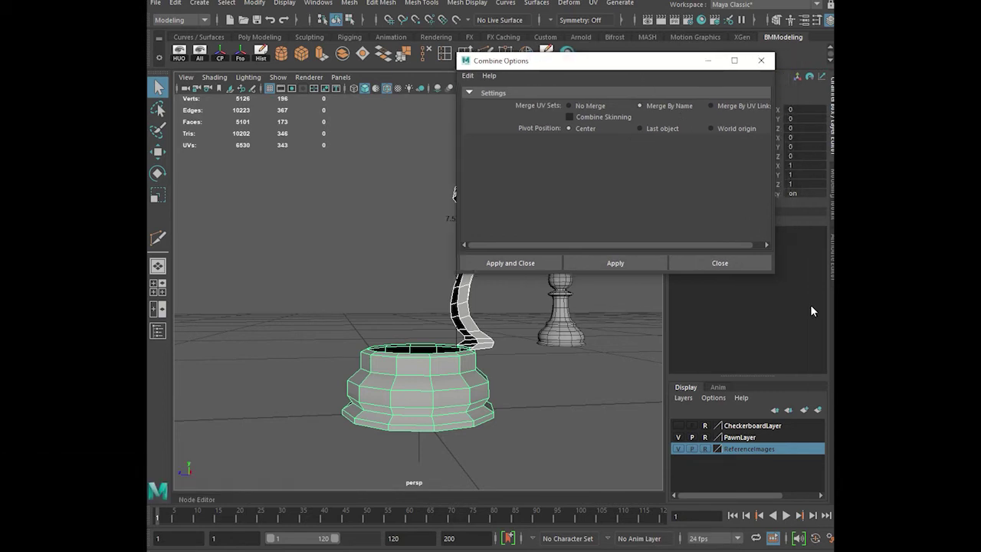
{"action": "left_click_drag", "start_coordinate": [774, 274], "coordinate": [811, 277]}
{"action": "left_click_drag", "start_coordinate": [663, 52], "coordinate": [676, 81]}
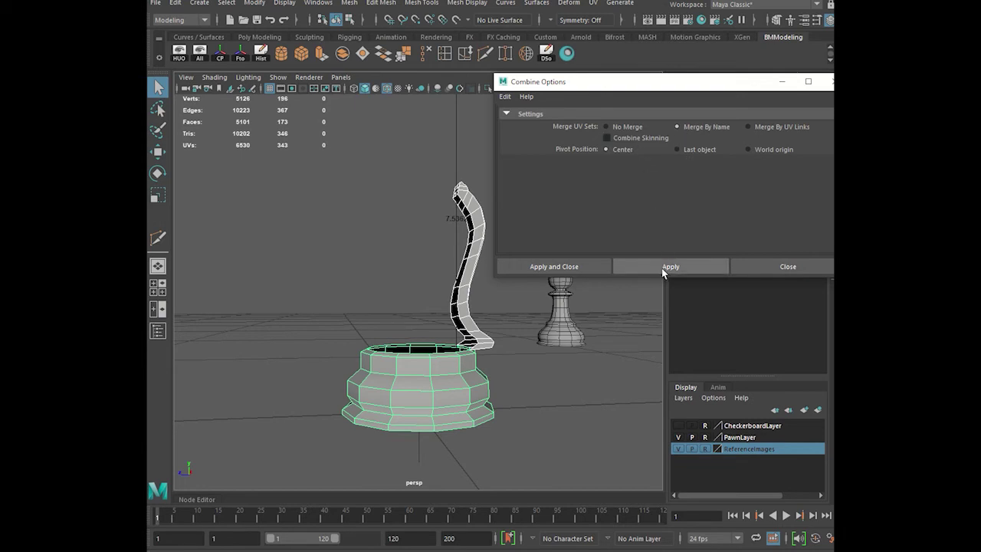
{"action": "left_click", "coordinate": [595, 266]}
{"action": "key", "text": "w"}
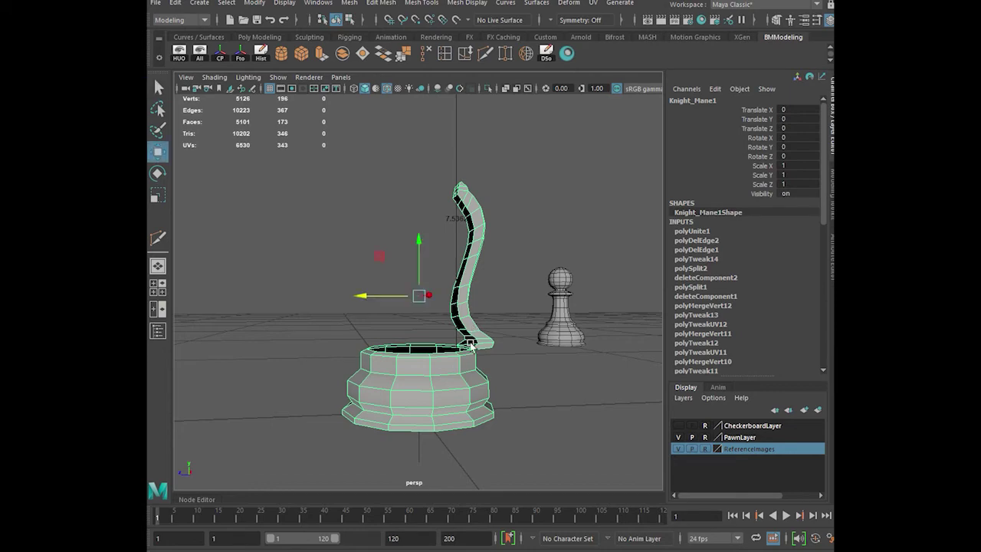
- Preview the combined mesh smoothed and examine where the mane meets the base from several views
{"action": "scroll", "coordinate": [471, 345], "scroll_direction": "up", "scroll_amount": 3}
{"action": "left_click_drag", "start_coordinate": [486, 390], "coordinate": [429, 360], "text": "alt"}
{"action": "key", "text": "3"}
{"action": "scroll", "coordinate": [411, 378], "scroll_direction": "down", "scroll_amount": 5}
{"action": "key", "text": "space"}
{"action": "key", "text": "space"}
{"action": "mouse_move", "coordinate": [449, 379]}
{"action": "middle_mouse_down", "text": "alt"}
{"action": "mouse_move", "coordinate": [433, 362]}
{"action": "mouse_move", "coordinate": [443, 379]}
{"action": "middle_mouse_up", "text": "alt"}
{"action": "scroll", "coordinate": [435, 363], "scroll_direction": "up", "scroll_amount": 2}
{"action": "left_click_drag", "start_coordinate": [444, 288], "coordinate": [501, 298], "text": "alt"}
{"action": "key", "text": "space"}
{"action": "key", "text": "space"}
{"action": "scroll", "coordinate": [428, 358], "scroll_direction": "up", "scroll_amount": 3}
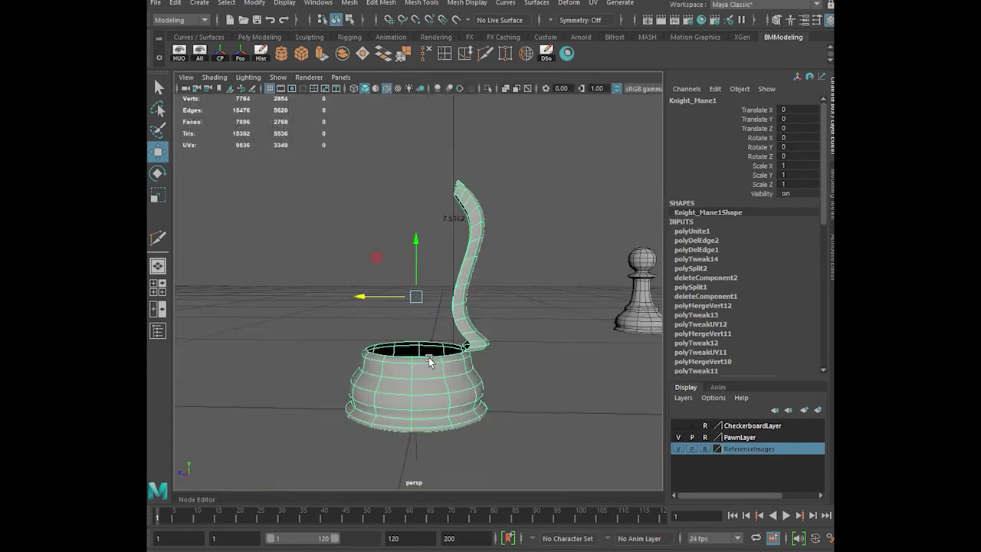
- Switch the mesh back to unsmoothed display and examine the seam at the mane's foot from inside
{"action": "key", "text": "1"}
{"action": "scroll", "coordinate": [478, 359], "scroll_direction": "up", "scroll_amount": 4}
{"action": "left_click_drag", "start_coordinate": [479, 357], "coordinate": [555, 368], "text": "alt"}
{"action": "scroll", "coordinate": [469, 355], "scroll_direction": "up", "scroll_amount": 2}
{"action": "left_click_drag", "start_coordinate": [483, 358], "coordinate": [219, 320], "text": "alt"}
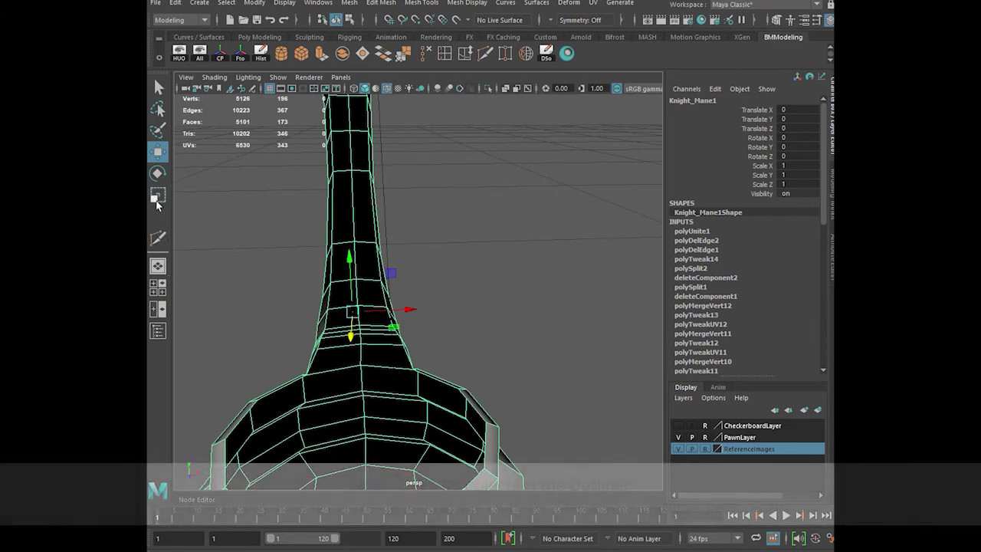
- Delete the combined mesh's construction history to clear the leftover Knight_Base and Knight_Mane groups from the Outliner
{"action": "left_click", "coordinate": [157, 330]}
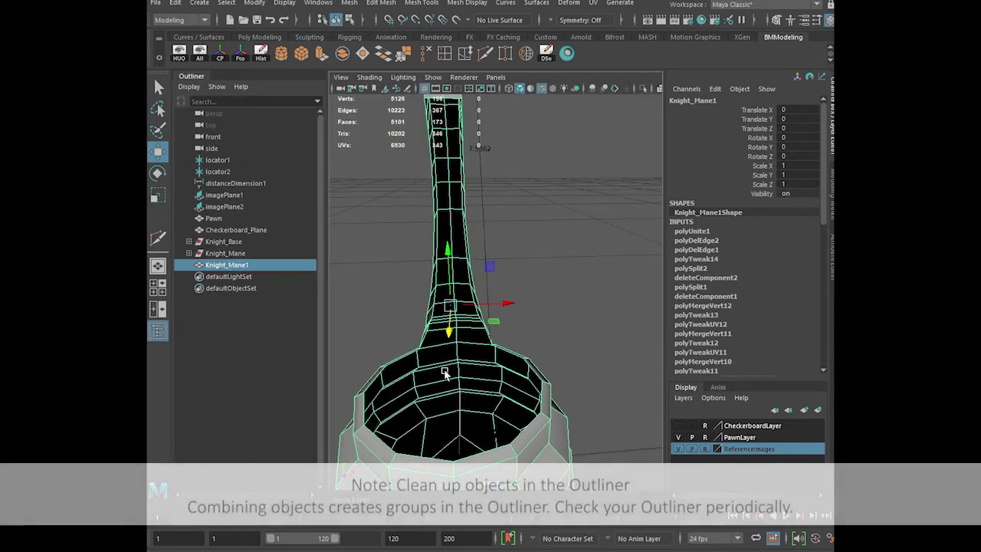
{"action": "left_click", "coordinate": [260, 53]}
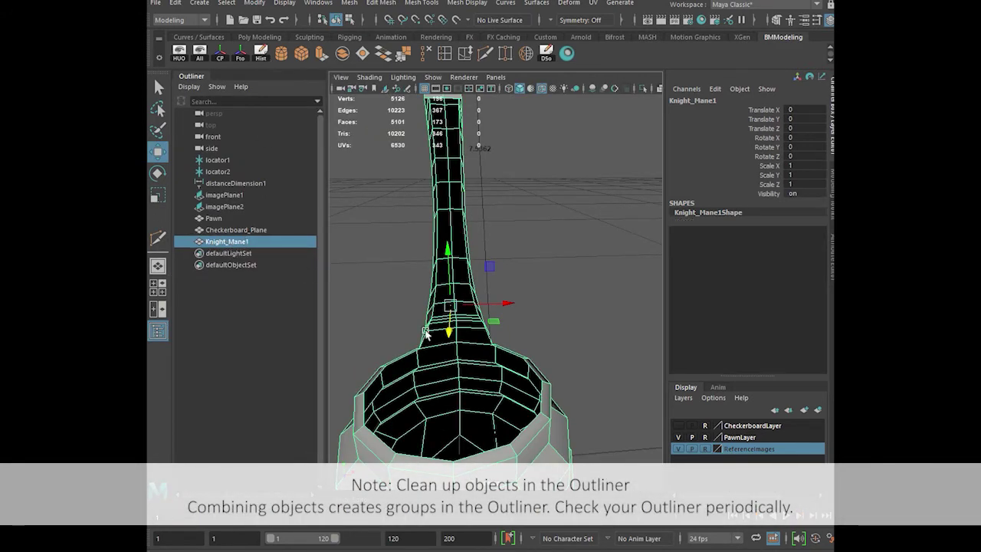
{"action": "left_click", "coordinate": [157, 331]}
- Pull the three inner vertices at the mane's foot slightly up off the base rim to check the seam
{"action": "scroll", "coordinate": [335, 360], "scroll_direction": "up", "scroll_amount": 2}
{"action": "right_click_drag", "start_coordinate": [310, 366], "coordinate": [262, 269]}
{"action": "left_click", "coordinate": [274, 398]}
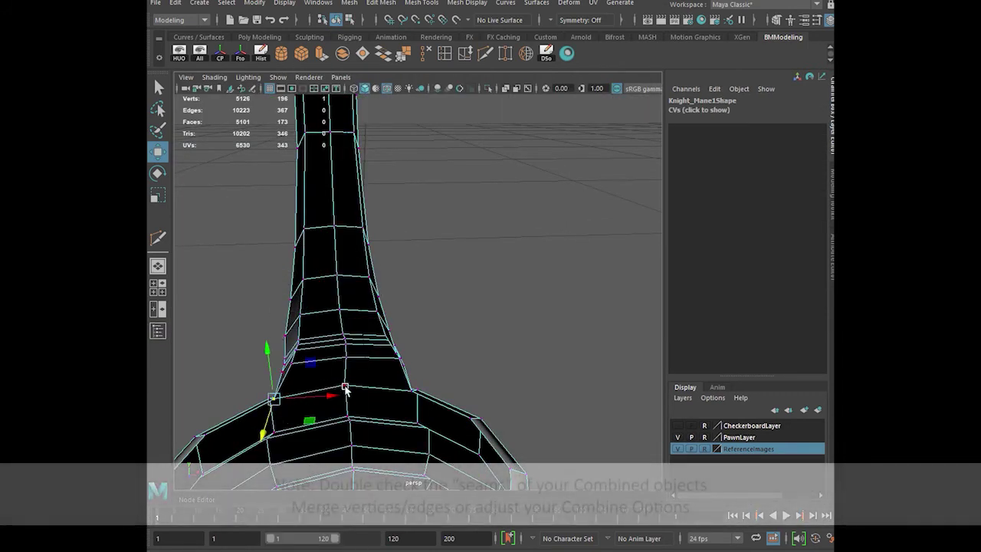
{"action": "left_click", "coordinate": [346, 386], "text": "shift"}
{"action": "left_click", "coordinate": [412, 389], "text": "shift"}
{"action": "left_click_drag", "start_coordinate": [344, 419], "coordinate": [348, 404]}
{"action": "scroll", "coordinate": [348, 404], "scroll_direction": "up", "scroll_amount": 2}
{"action": "key", "text": "f"}
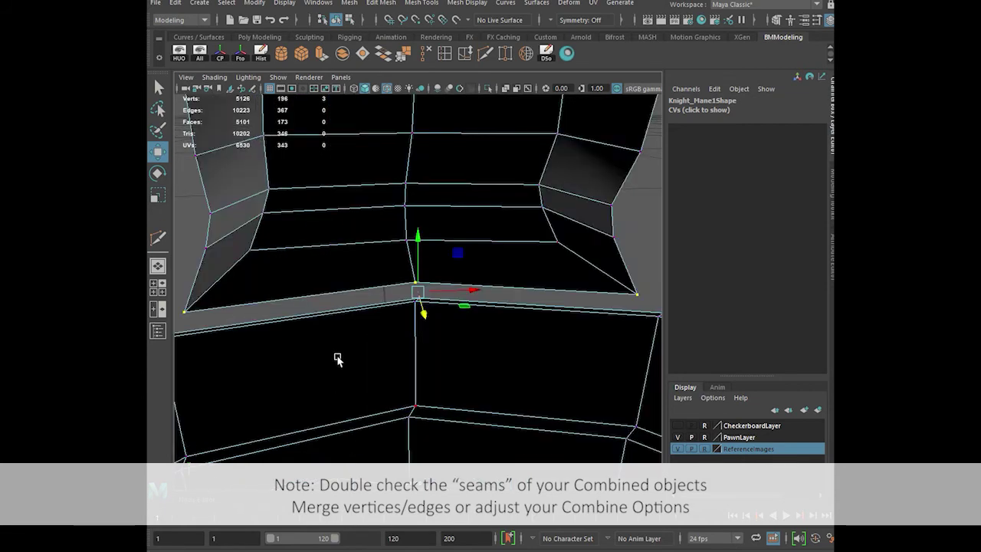
{"action": "left_click_drag", "start_coordinate": [205, 381], "coordinate": [282, 351], "text": "alt"}
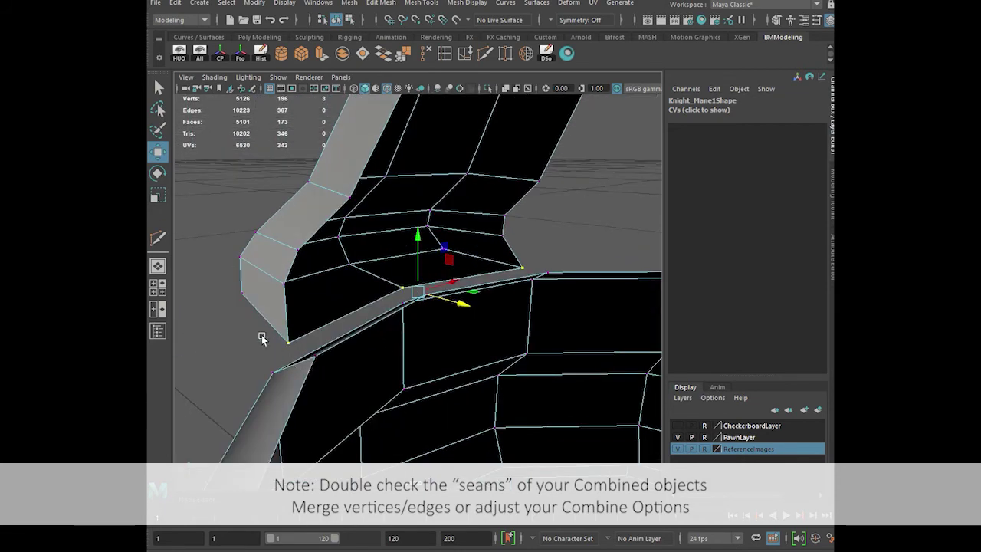
- Target-weld the three inner vertices of the mane's foot to the matching vertices on the base rim
{"action": "left_click", "coordinate": [441, 105]}
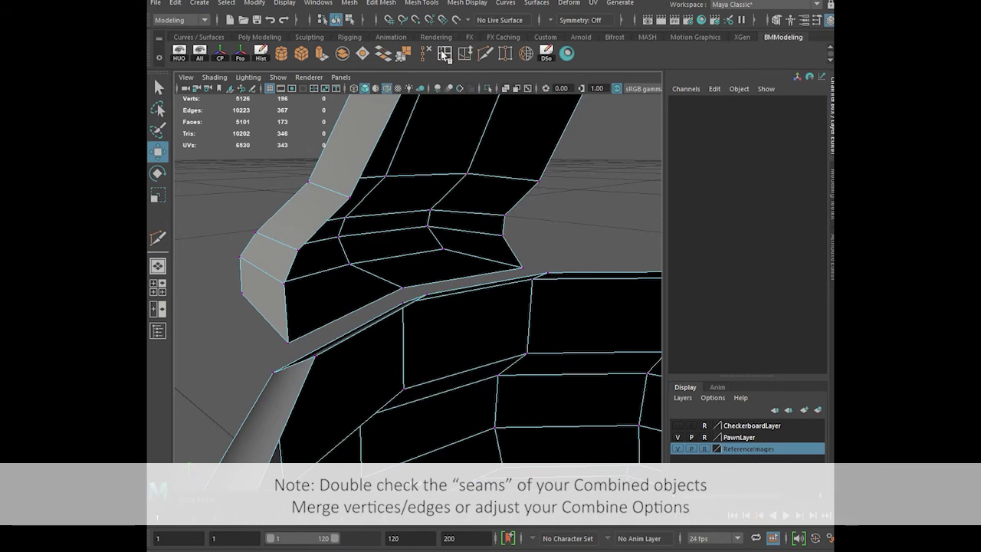
{"action": "left_click", "coordinate": [505, 54]}
{"action": "left_click_drag", "start_coordinate": [288, 342], "coordinate": [314, 355]}
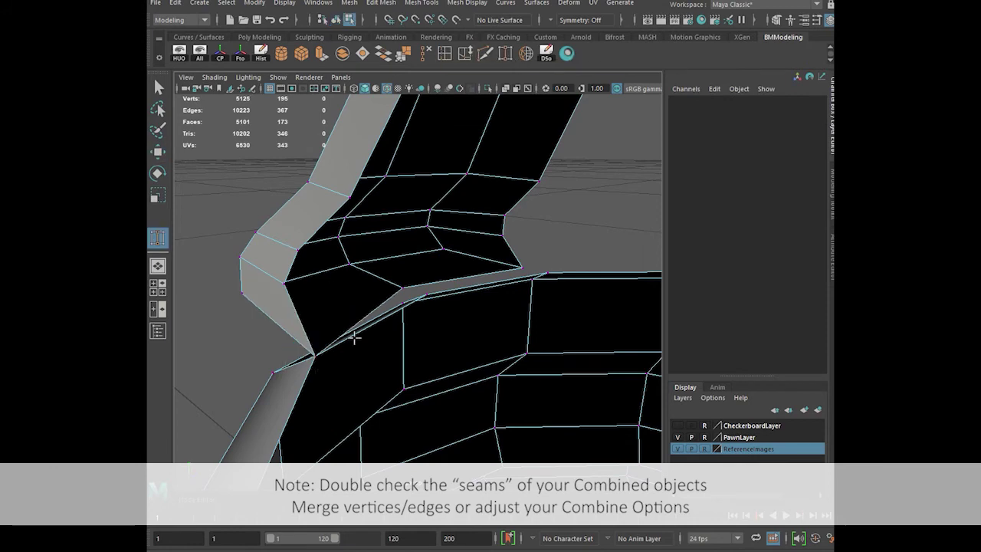
{"action": "left_click_drag", "start_coordinate": [402, 286], "coordinate": [383, 263]}
{"action": "left_click_drag", "start_coordinate": [435, 353], "coordinate": [435, 354]}
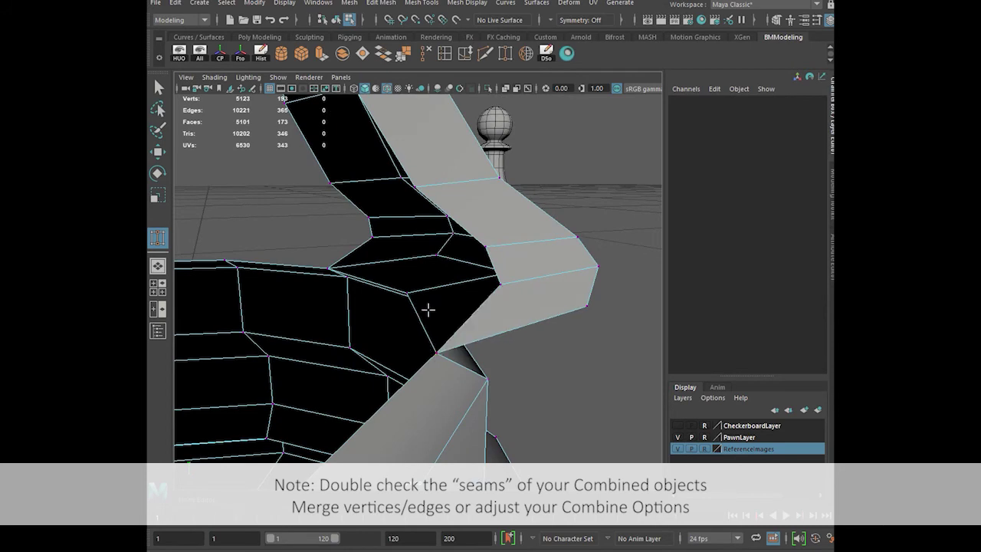
- Select vertices along the welded seam one by one to check that the mane is joined to the base
{"action": "key", "text": "q"}
{"action": "right_click_drag", "start_coordinate": [426, 304], "coordinate": [405, 319]}
{"action": "left_click_drag", "start_coordinate": [414, 342], "coordinate": [455, 328], "text": "alt"}
{"action": "left_click", "coordinate": [535, 307]}
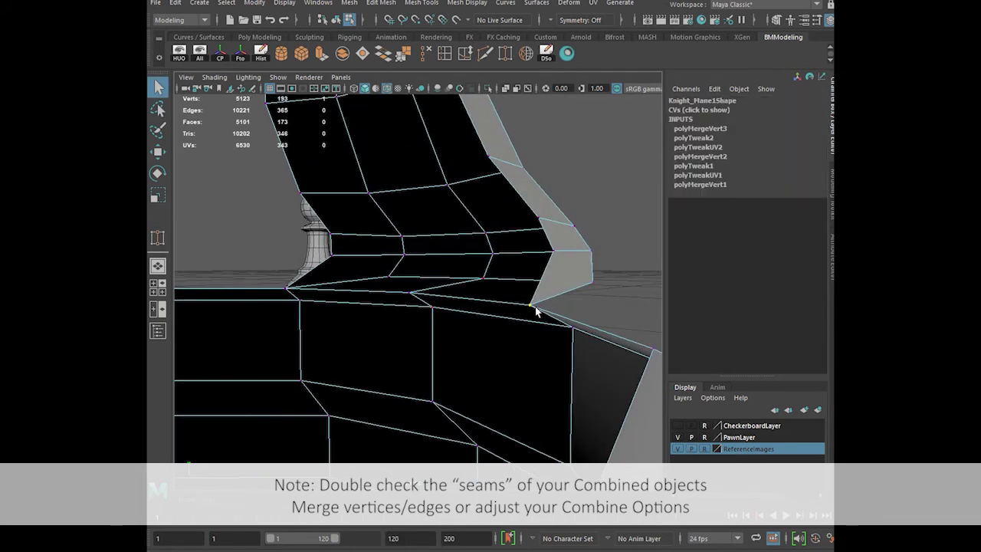
{"action": "middle_click_drag", "start_coordinate": [369, 170], "coordinate": [389, 191], "text": "alt"}
{"action": "left_click", "coordinate": [424, 310]}
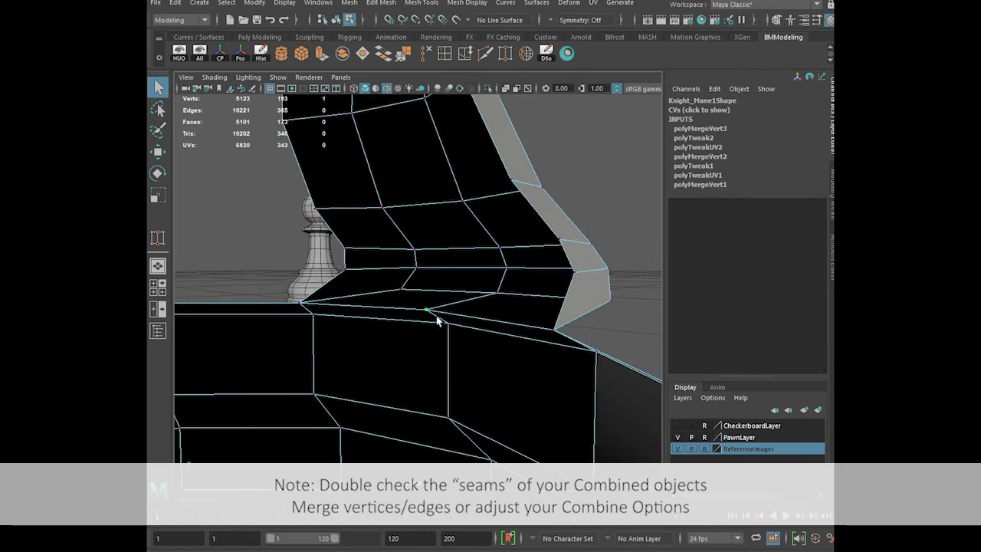
- Return to object mode and preview the joined base and mane smoothed
{"action": "scroll", "coordinate": [313, 310], "scroll_direction": "down", "scroll_amount": 10}
{"action": "right_click_drag", "start_coordinate": [411, 243], "coordinate": [469, 226]}
{"action": "key", "text": "3"}
{"action": "left_click_drag", "start_coordinate": [447, 299], "coordinate": [413, 460], "text": "alt"}
{"action": "scroll", "coordinate": [446, 299], "scroll_direction": "up", "scroll_amount": 6}
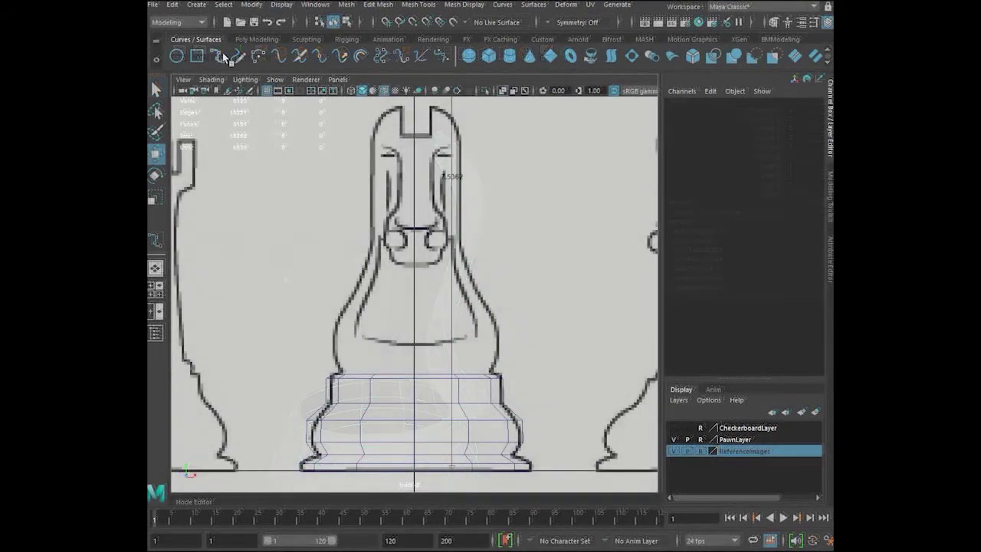
- Draw a curve in the front view along one side of the knight's outer body outline, from muzzle height down to the base
{"action": "left_click", "coordinate": [459, 224]}
{"action": "left_click", "coordinate": [483, 305]}
{"action": "left_click", "coordinate": [500, 348]}
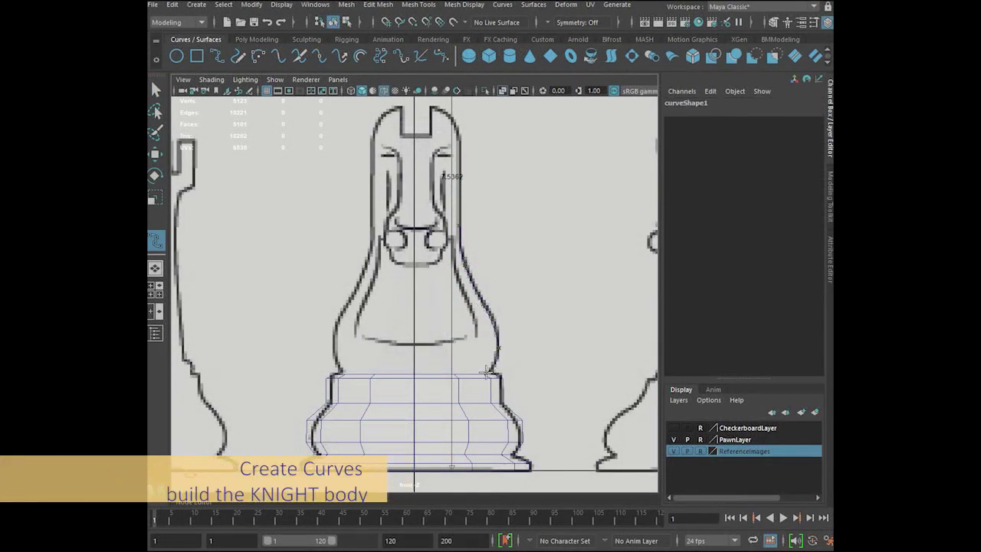
{"action": "key", "text": "Return"}
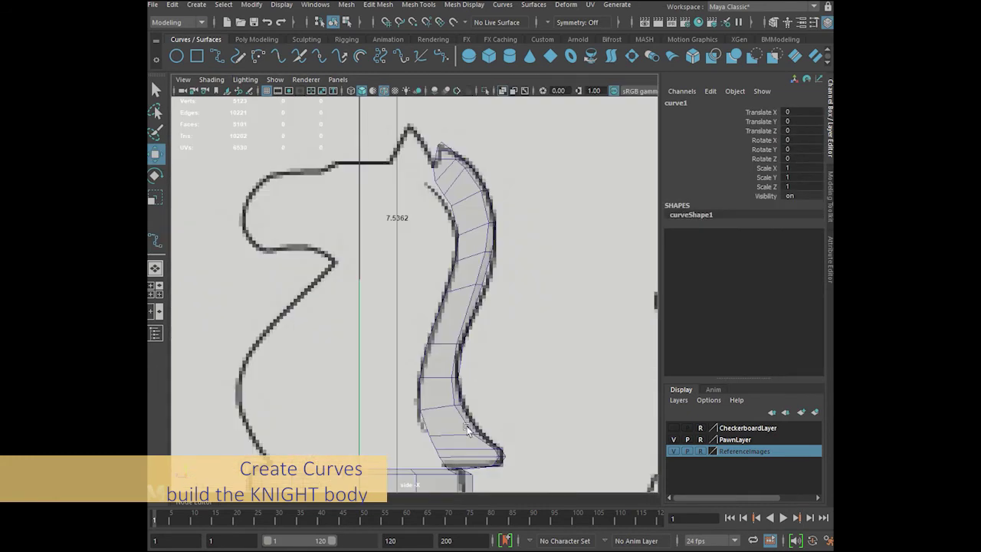
{"action": "middle_click_drag", "start_coordinate": [392, 419], "coordinate": [439, 373], "text": "alt"}
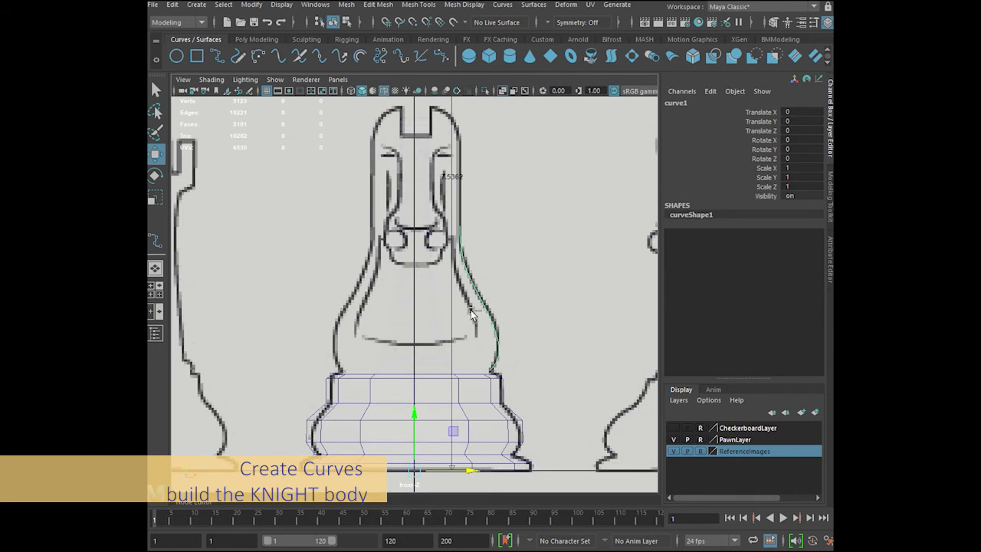
- Mirror a duplicate of the outer body curve with Scale X -1 and check both curves in the Outliner
{"action": "type", "text": "-1"}
{"action": "key", "text": "Return"}
{"action": "left_click_drag", "start_coordinate": [331, 262], "coordinate": [515, 279]}
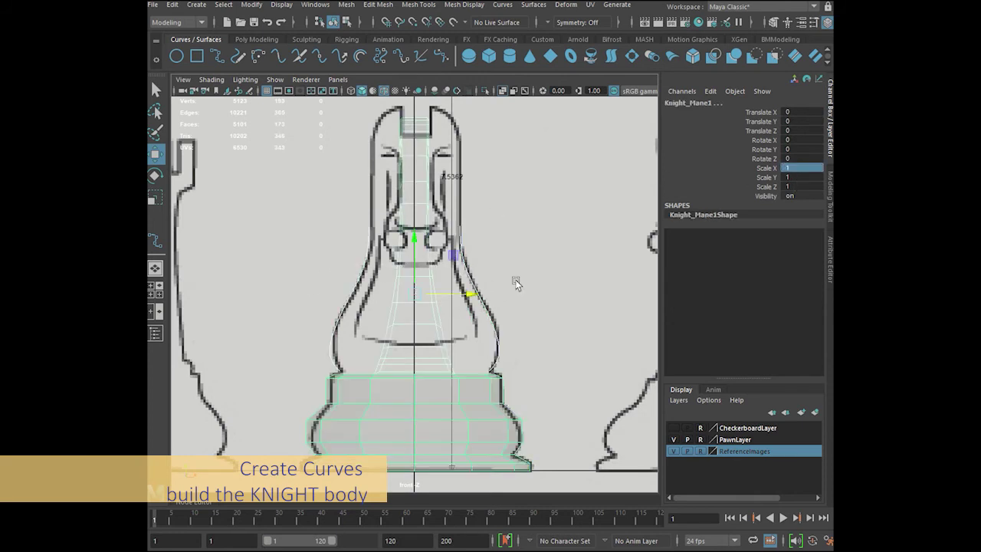
{"action": "left_click", "coordinate": [416, 338], "text": "shift"}
{"action": "left_click", "coordinate": [159, 333]}
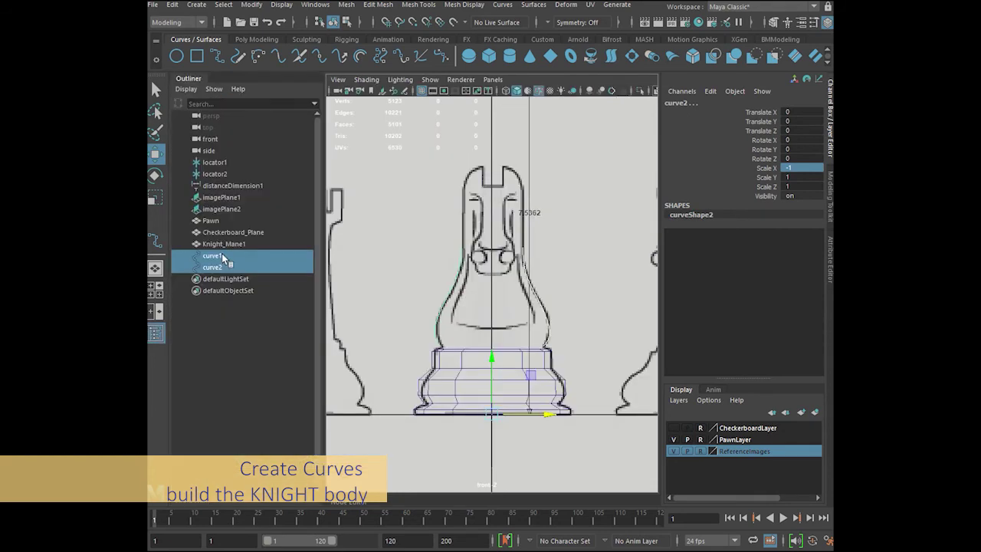
{"action": "left_click", "coordinate": [509, 292]}
{"action": "key", "text": "space"}
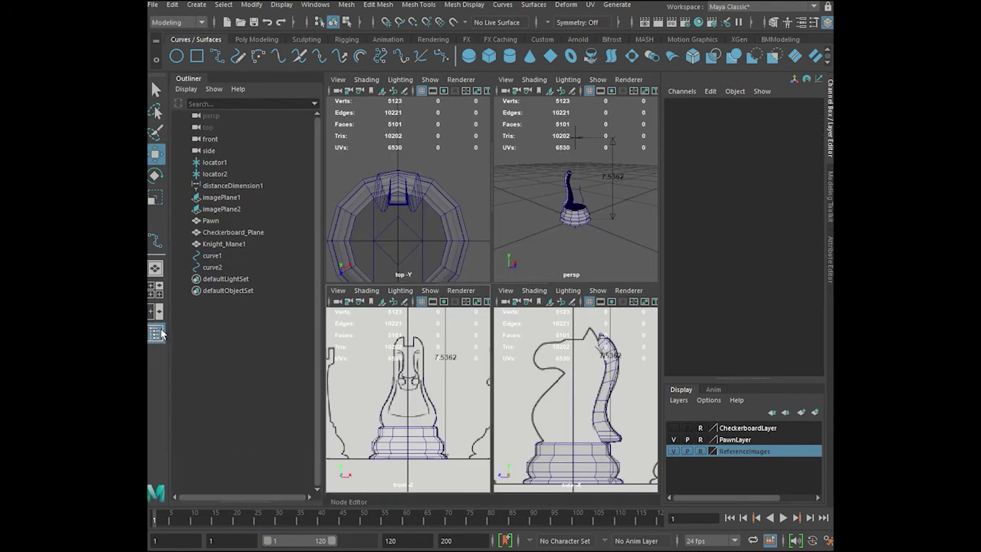
{"action": "left_click", "coordinate": [159, 334]}
- Draw a curve in the side view along the chest outline, from the throat down to the base
{"action": "key", "text": "space"}
{"action": "left_click", "coordinate": [406, 292]}
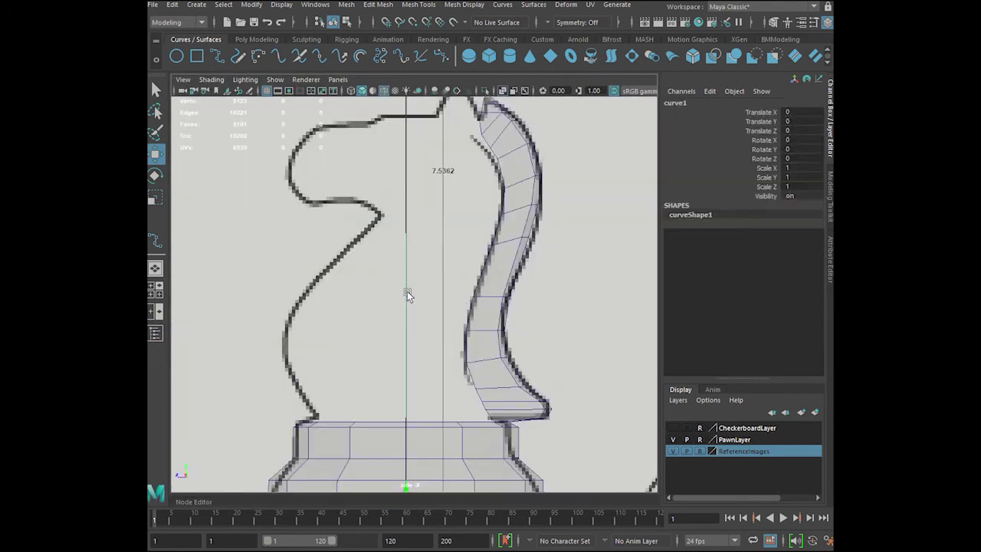
{"action": "left_click", "coordinate": [218, 57]}
{"action": "left_click", "coordinate": [370, 229]}
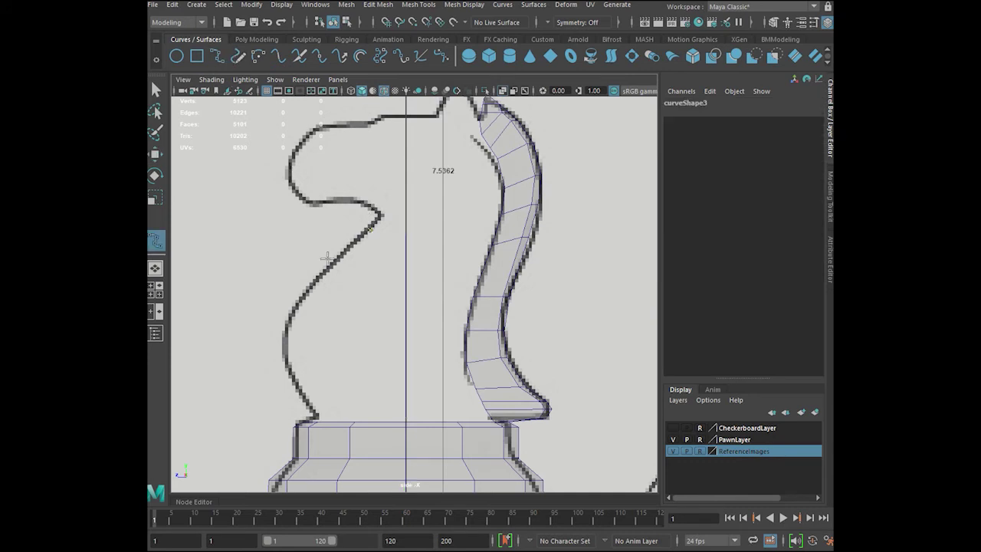
{"action": "mouse_move", "coordinate": [297, 387]}
{"action": "left_mouse_down"}
{"action": "mouse_move", "coordinate": [307, 406]}
{"action": "mouse_move", "coordinate": [294, 381]}
{"action": "left_mouse_up"}
{"action": "key", "text": "Return"}
- Draw a curve in the front view along the inner chest line on the same side as the first outer curve
{"action": "key", "text": "space"}
{"action": "key", "text": "space"}
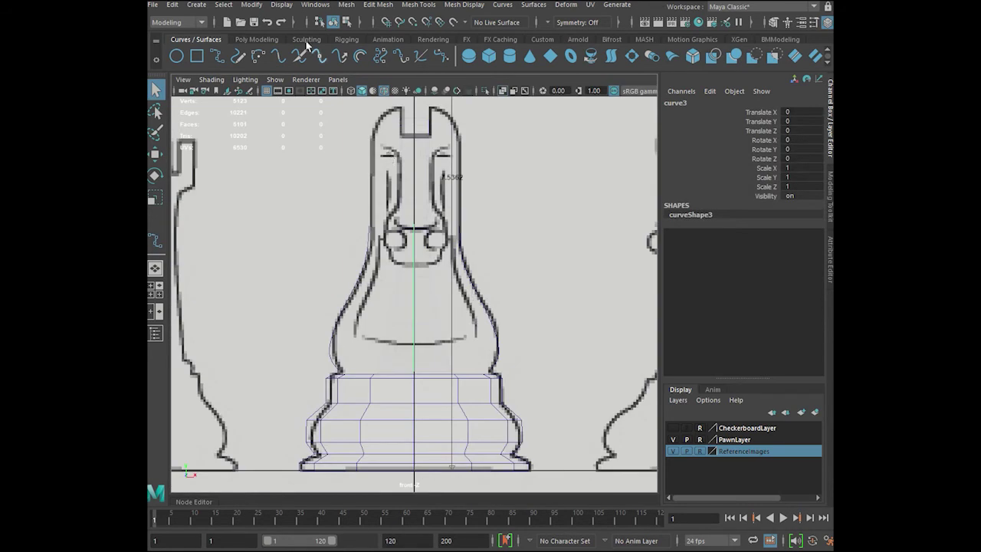
{"action": "left_click", "coordinate": [217, 56]}
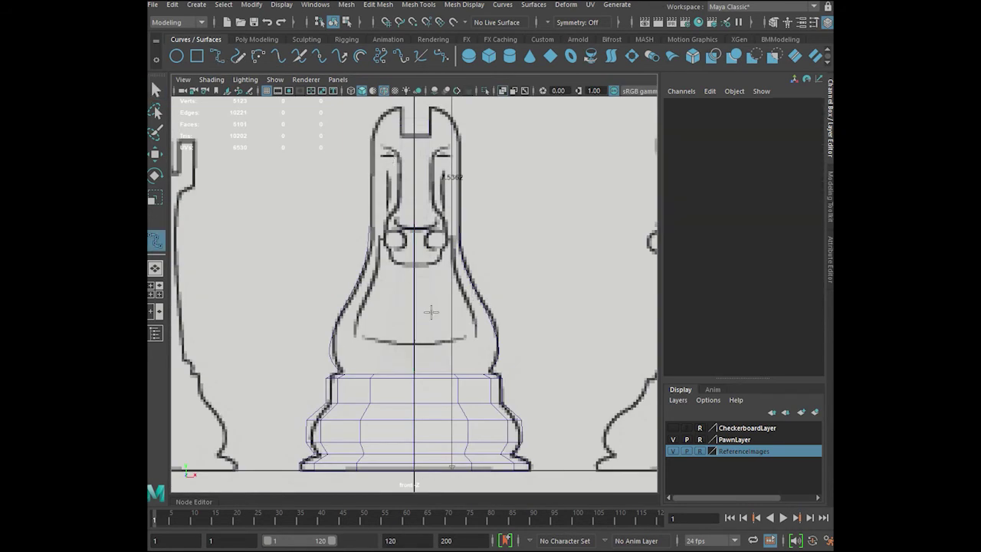
{"action": "left_click", "coordinate": [452, 240]}
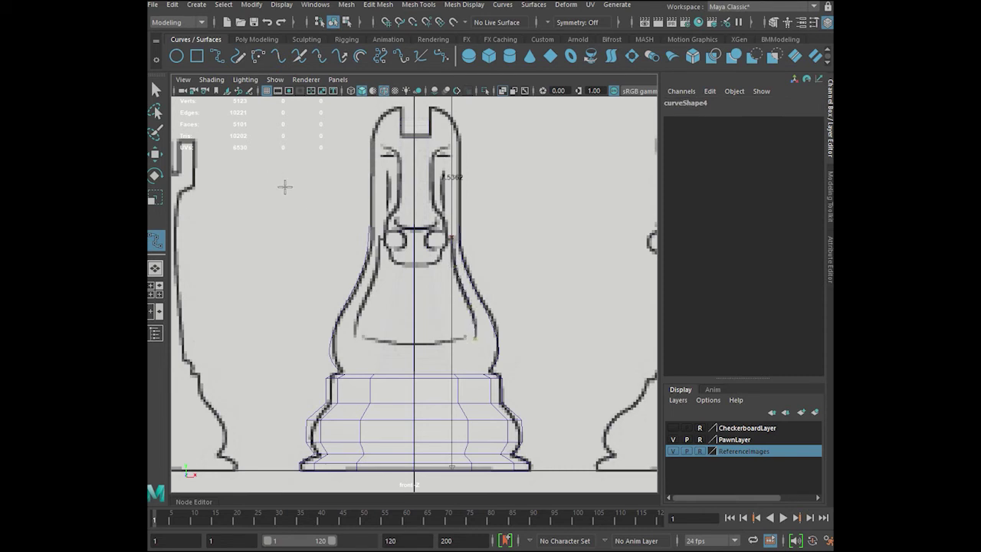
{"action": "key", "text": "Return"}
{"action": "key", "text": "q"}
- Move the inner chest curve forward toward the chest in the side view, to a Translate Z of 0.303
{"action": "key", "text": "space"}
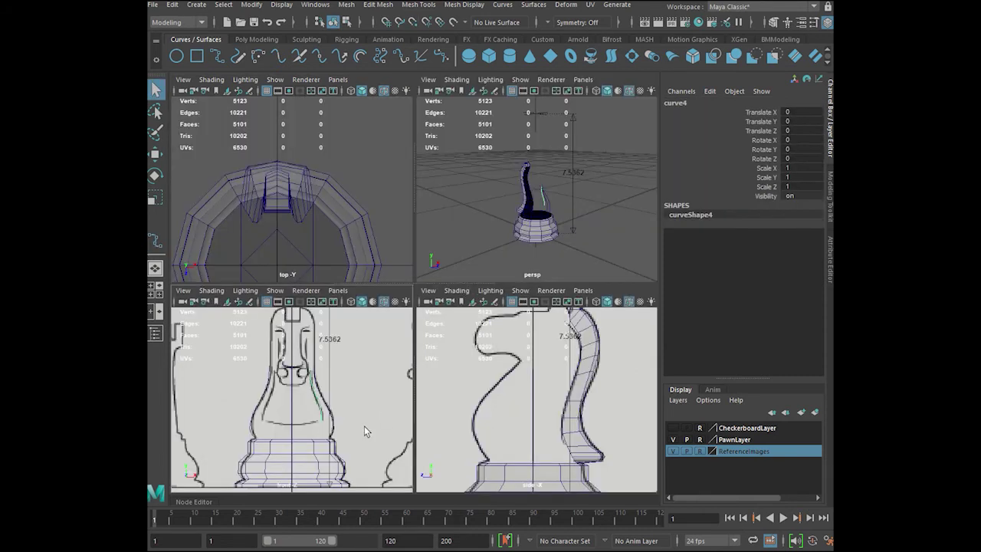
{"action": "key", "text": "space"}
{"action": "left_click_drag", "start_coordinate": [406, 304], "coordinate": [265, 286], "text": "alt"}
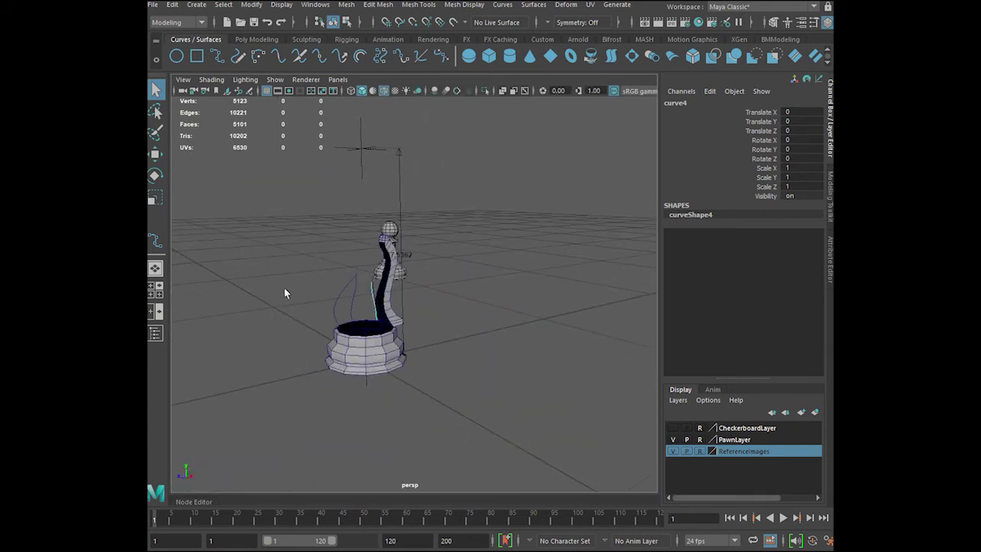
{"action": "key", "text": "space"}
{"action": "key", "text": "space"}
{"action": "key", "text": "w"}
{"action": "middle_click_drag", "start_coordinate": [373, 372], "coordinate": [358, 280], "text": "alt"}
{"action": "left_click_drag", "start_coordinate": [358, 452], "coordinate": [330, 454]}
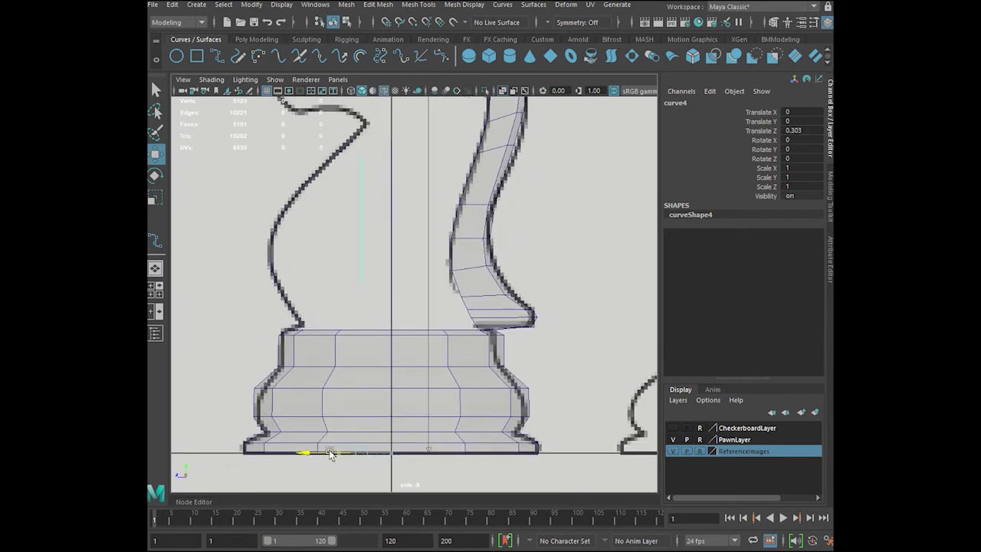
- Pull the inner chest curve's lower control vertices forward in the side view so the curve bows toward the chest outline
{"action": "scroll", "coordinate": [330, 452], "scroll_direction": "up", "scroll_amount": 2}
{"action": "right_click_drag", "start_coordinate": [353, 205], "coordinate": [286, 207]}
{"action": "left_click_drag", "start_coordinate": [337, 164], "coordinate": [372, 293]}
{"action": "middle_click_drag", "start_coordinate": [295, 254], "coordinate": [286, 251]}
{"action": "left_click_drag", "start_coordinate": [365, 294], "coordinate": [318, 222]}
{"action": "middle_click_drag", "start_coordinate": [321, 294], "coordinate": [306, 291]}
{"action": "left_click_drag", "start_coordinate": [340, 289], "coordinate": [295, 269]}
{"action": "middle_click_drag", "start_coordinate": [276, 304], "coordinate": [272, 306]}
{"action": "left_click_drag", "start_coordinate": [365, 255], "coordinate": [307, 227]}
{"action": "middle_click_drag", "start_coordinate": [265, 259], "coordinate": [252, 260]}
- Refine the inner chest curve's upper and lower control vertices to follow the chest profile, and return to object mode
{"action": "left_click_drag", "start_coordinate": [371, 140], "coordinate": [302, 152]}
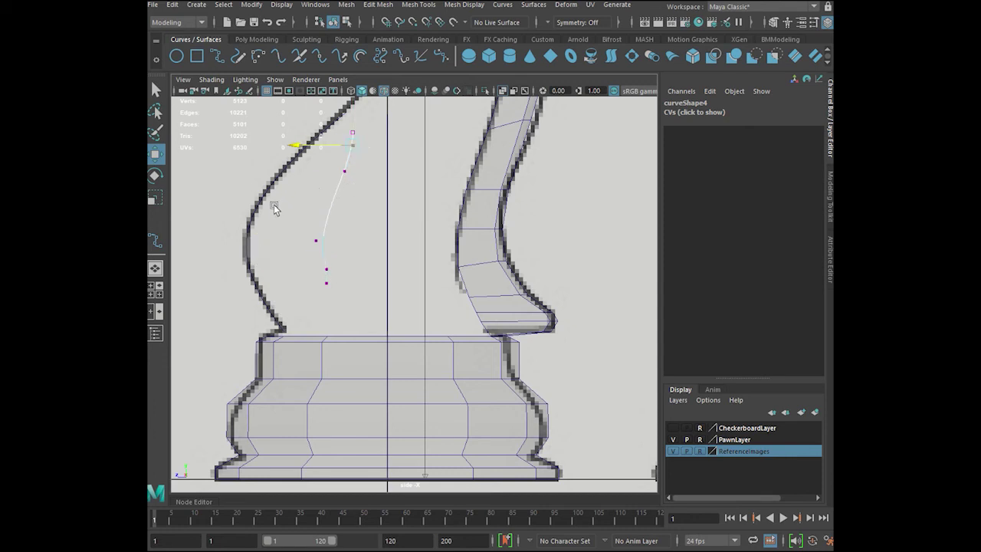
{"action": "middle_click_drag", "start_coordinate": [354, 190], "coordinate": [274, 211]}
{"action": "left_click_drag", "start_coordinate": [336, 272], "coordinate": [308, 262]}
{"action": "middle_click_drag", "start_coordinate": [288, 304], "coordinate": [278, 304]}
{"action": "left_click_drag", "start_coordinate": [329, 250], "coordinate": [304, 232]}
{"action": "middle_click_drag", "start_coordinate": [290, 282], "coordinate": [284, 280]}
{"action": "right_click_drag", "start_coordinate": [331, 176], "coordinate": [389, 161]}
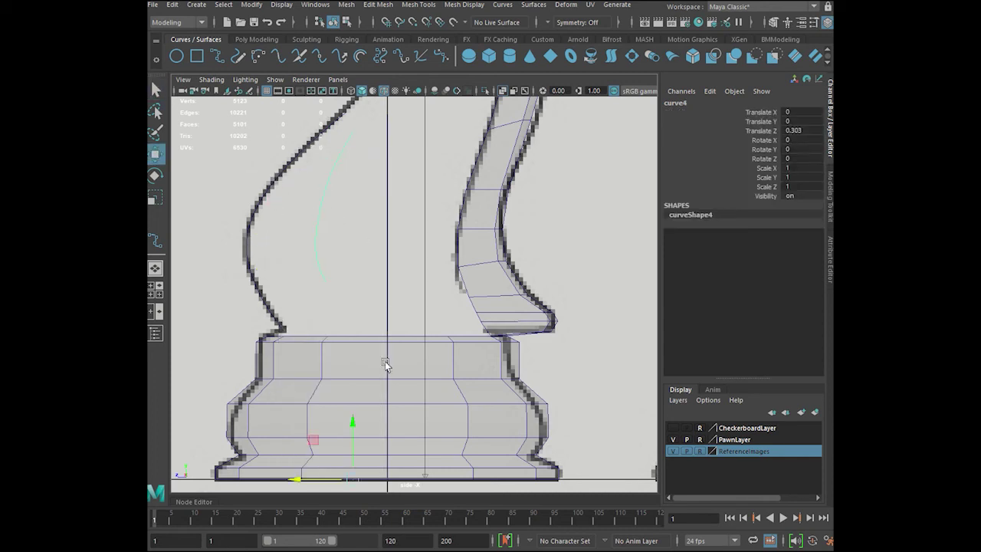
- Mirror a duplicate of the inner chest curve to the opposite side with Scale X -1
{"action": "key", "text": "space"}
{"action": "key", "text": "space"}
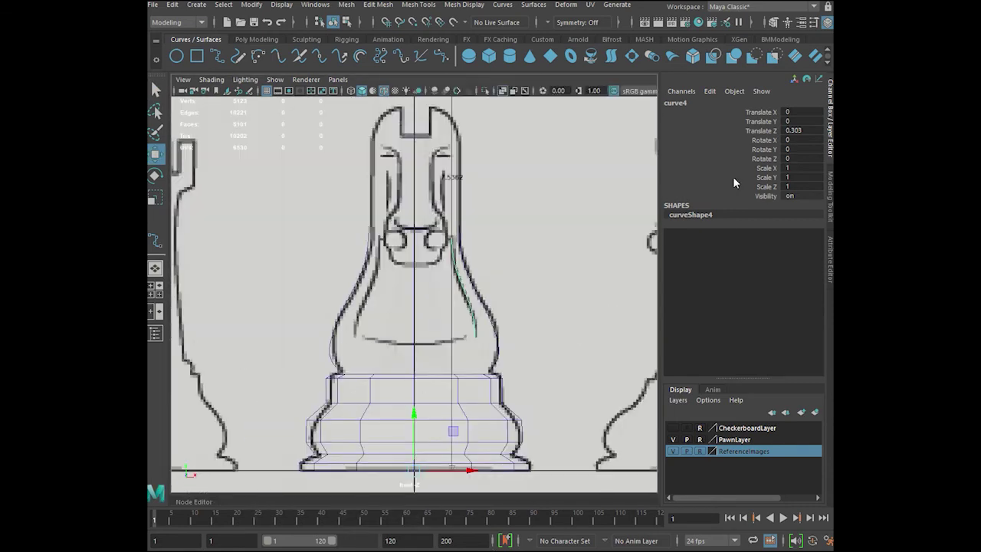
{"action": "type", "text": "-1"}
{"action": "key", "text": "Return"}
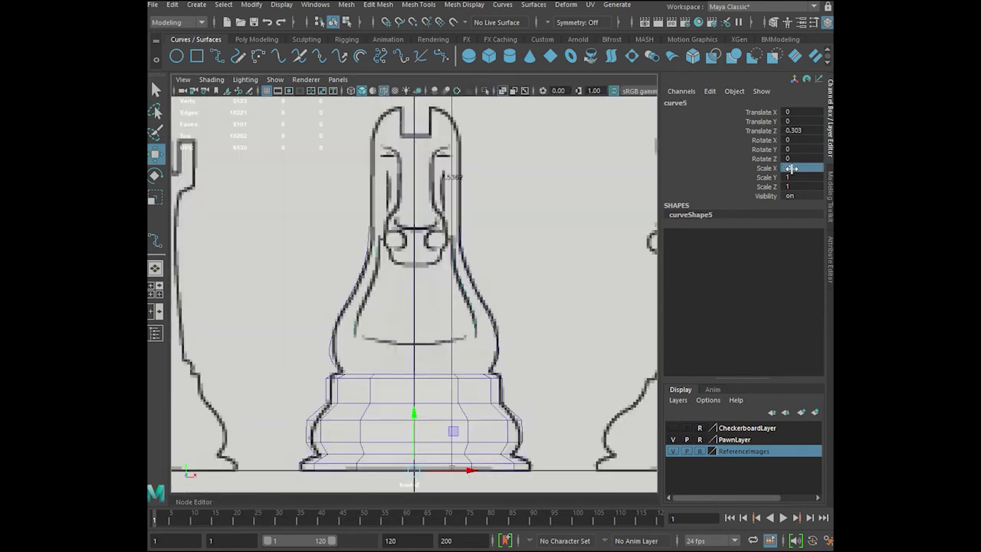
{"action": "key", "text": "r"}
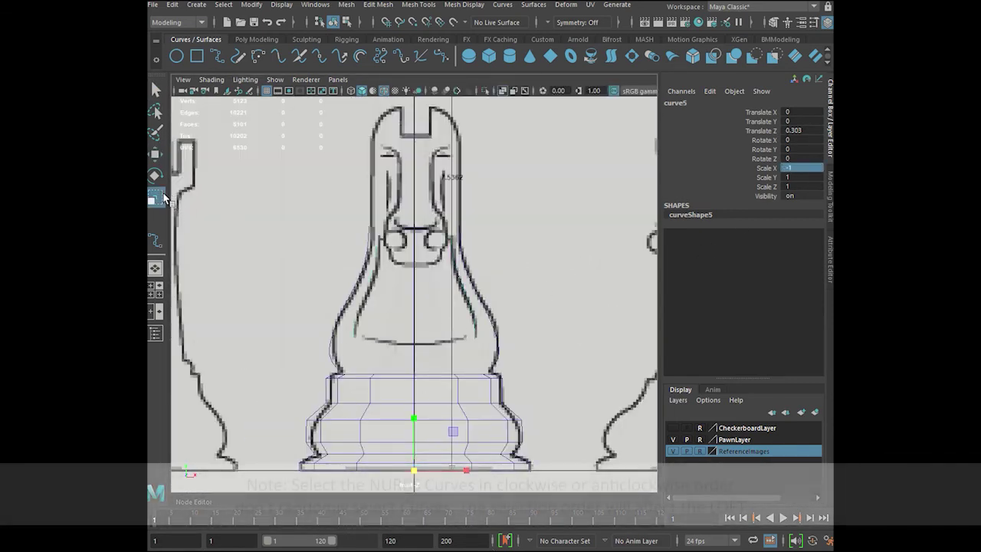
{"action": "key", "text": "q"}
- Loft a surface through the five body curves, selecting them in order from one outer side around the chest to the other
{"action": "left_click", "coordinate": [155, 333]}
{"action": "left_click", "coordinate": [234, 257]}
{"action": "left_click", "coordinate": [213, 302], "text": "shift"}
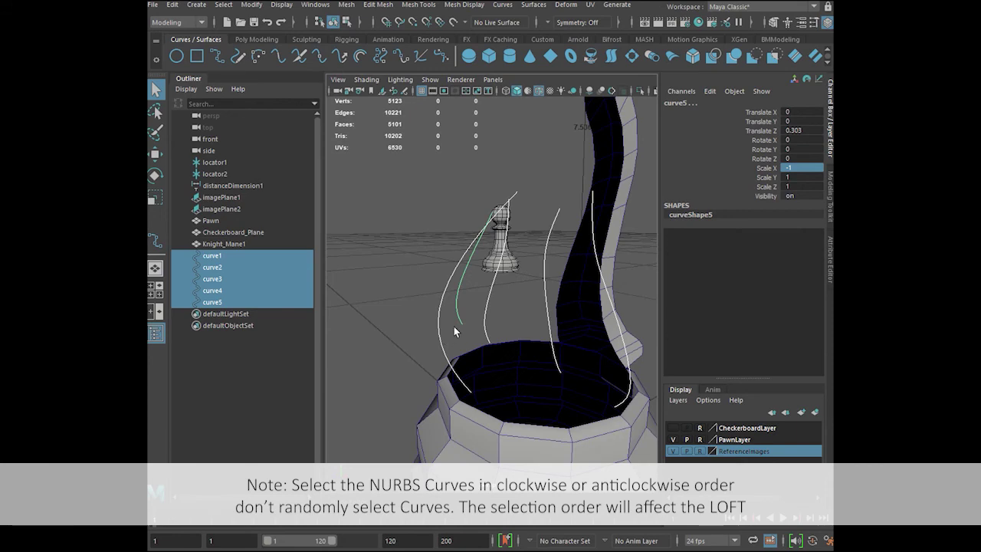
{"action": "left_click_drag", "start_coordinate": [454, 331], "coordinate": [610, 332], "text": "alt"}
{"action": "left_click_drag", "start_coordinate": [398, 256], "coordinate": [408, 249], "text": "alt"}
{"action": "left_click", "coordinate": [426, 249]}
{"action": "left_click", "coordinate": [459, 268], "text": "shift"}
{"action": "left_click_drag", "start_coordinate": [459, 268], "coordinate": [423, 245], "text": "alt"}
{"action": "left_click", "coordinate": [488, 239], "text": "shift"}
{"action": "left_click", "coordinate": [508, 250], "text": "shift"}
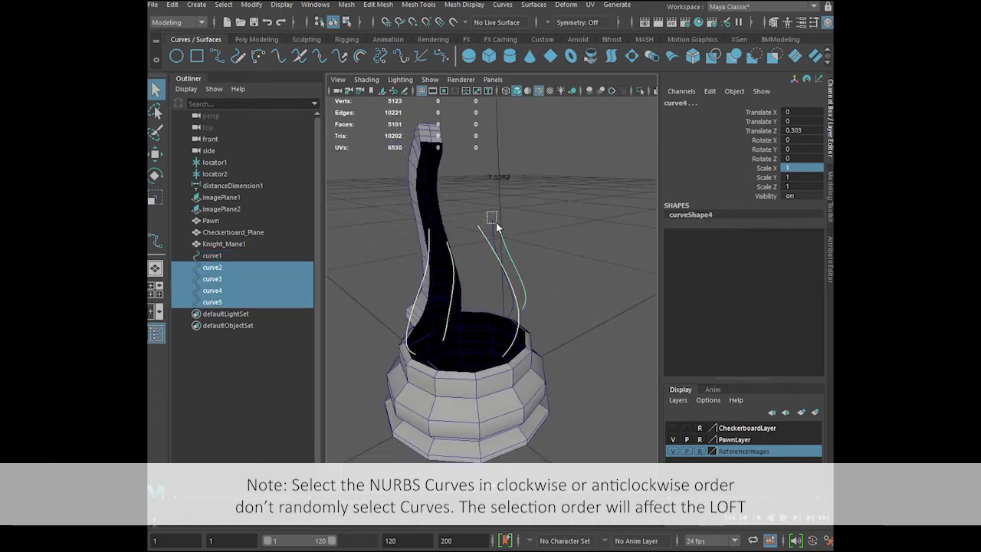
{"action": "left_click", "coordinate": [612, 56]}
- Examine the lofted body surface in the perspective, top, side and front views against the base and reference outlines
{"action": "scroll", "coordinate": [492, 293], "scroll_direction": "down", "scroll_amount": 3}
{"action": "left_click_drag", "start_coordinate": [493, 293], "coordinate": [574, 348], "text": "alt"}
{"action": "scroll", "coordinate": [521, 339], "scroll_direction": "up", "scroll_amount": 5}
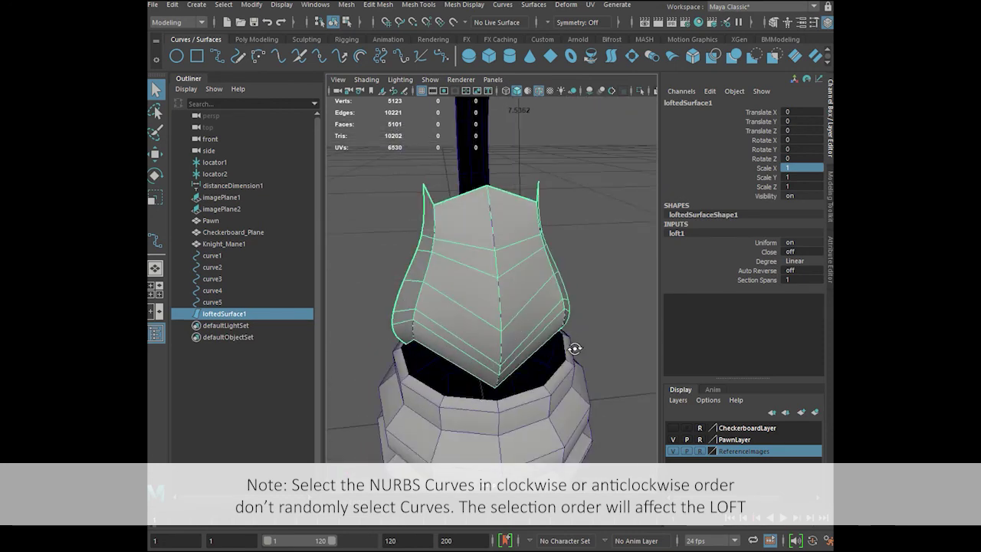
{"action": "left_click", "coordinate": [578, 272]}
{"action": "left_click", "coordinate": [155, 333]}
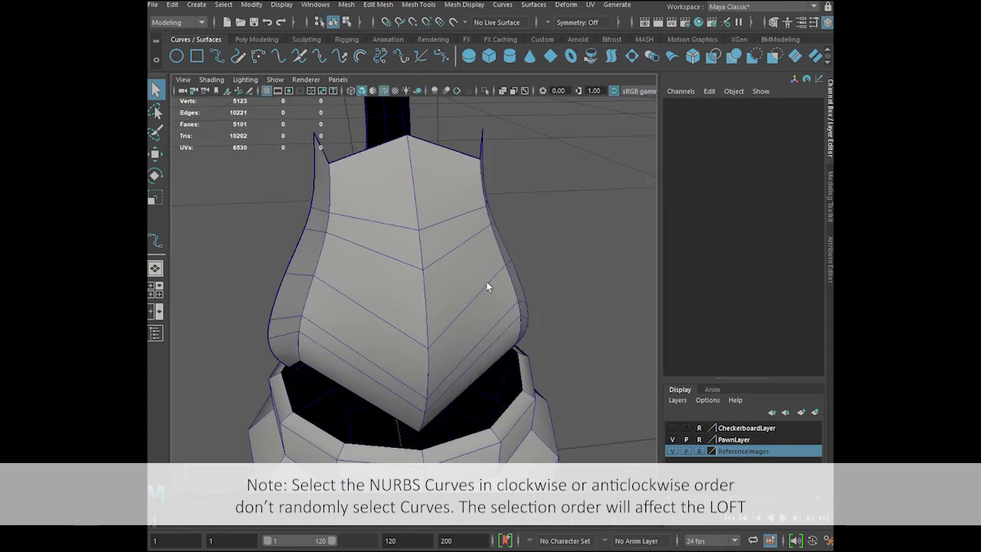
{"action": "left_click", "coordinate": [465, 263]}
{"action": "scroll", "coordinate": [460, 260], "scroll_direction": "down", "scroll_amount": 6}
{"action": "mouse_move", "coordinate": [448, 278]}
{"action": "left_mouse_down", "text": "alt"}
{"action": "mouse_move", "coordinate": [551, 272]}
{"action": "mouse_move", "coordinate": [461, 291]}
{"action": "left_mouse_up", "text": "alt"}
{"action": "key", "text": "space"}
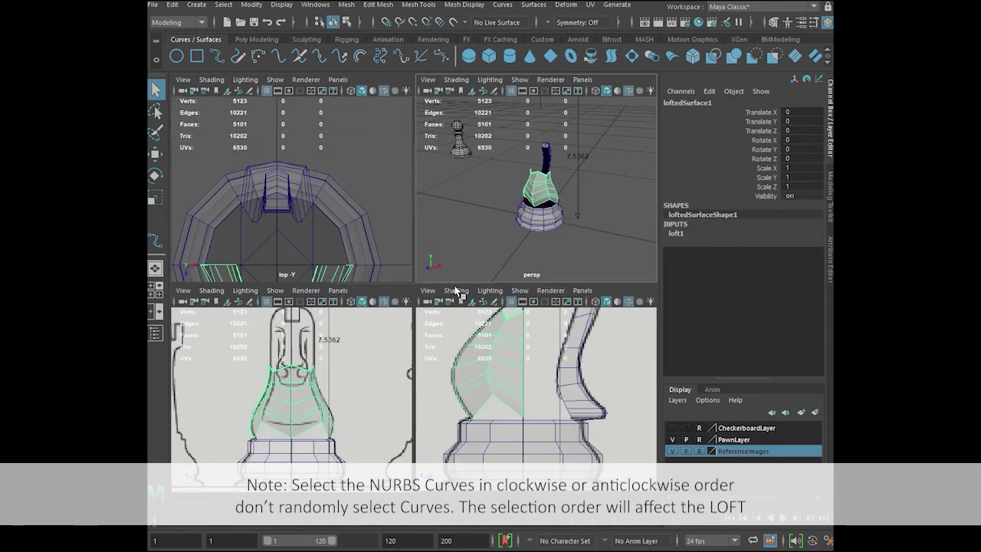
{"action": "key", "text": "space"}
{"action": "key", "text": "f"}
{"action": "scroll", "coordinate": [485, 248], "scroll_direction": "down", "scroll_amount": 7}
{"action": "scroll", "coordinate": [486, 248], "scroll_direction": "up", "scroll_amount": 3}
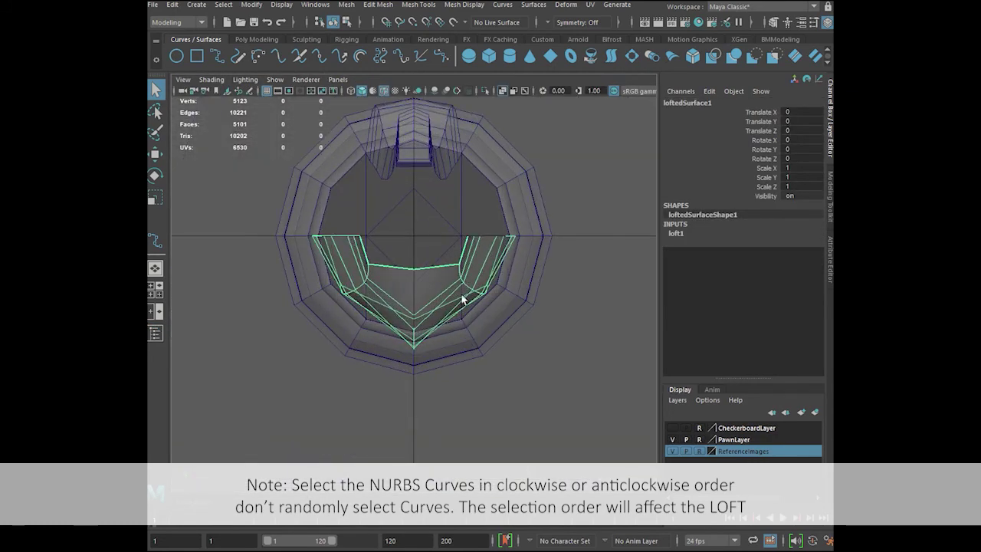
{"action": "key", "text": "space"}
{"action": "key", "text": "space"}
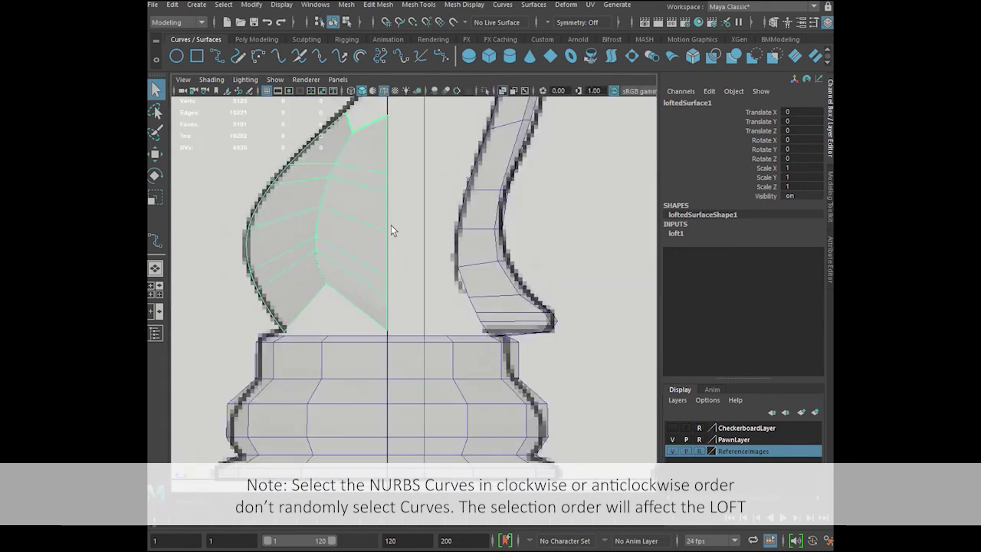
{"action": "middle_click_drag", "start_coordinate": [391, 226], "coordinate": [436, 321], "text": "alt"}
{"action": "key", "text": "space"}
{"action": "key", "text": "space"}
{"action": "scroll", "coordinate": [422, 348], "scroll_direction": "up", "scroll_amount": 3}
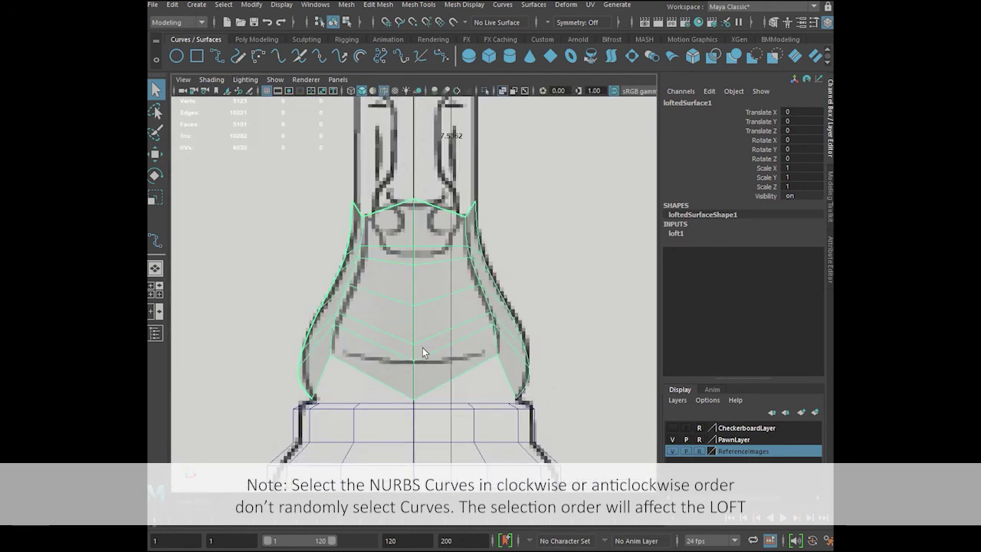
{"action": "key", "text": "space"}
{"action": "key", "text": "space"}
{"action": "scroll", "coordinate": [489, 293], "scroll_direction": "up", "scroll_amount": 3}
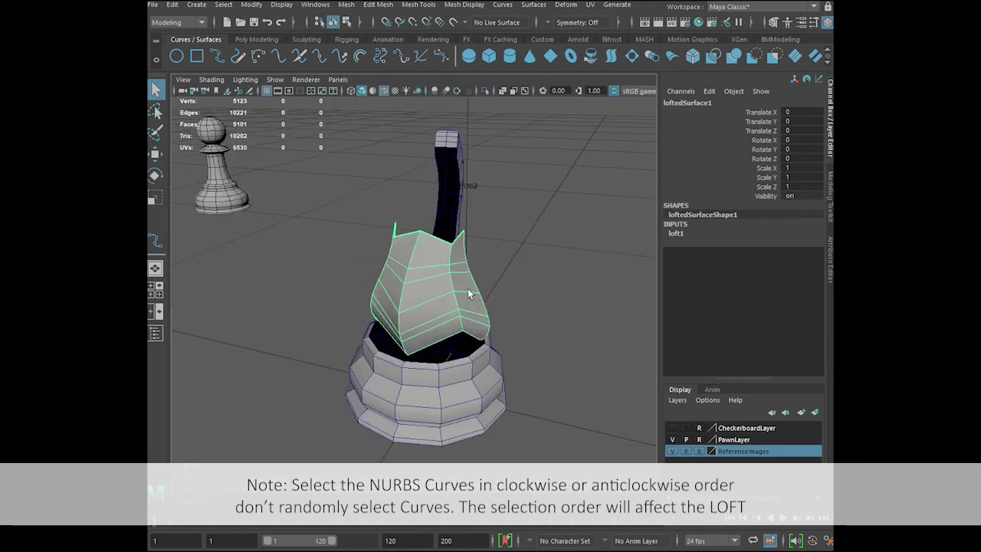
{"action": "left_click_drag", "start_coordinate": [475, 298], "coordinate": [403, 267], "text": "alt"}
- Convert the lofted surface to polygons with type Quads, the Standard fit method and a chord height ratio of 0.9
{"action": "left_click", "coordinate": [251, 4]}
{"action": "mouse_move", "coordinate": [302, 289]}
{"action": "left_click", "coordinate": [545, 288]}
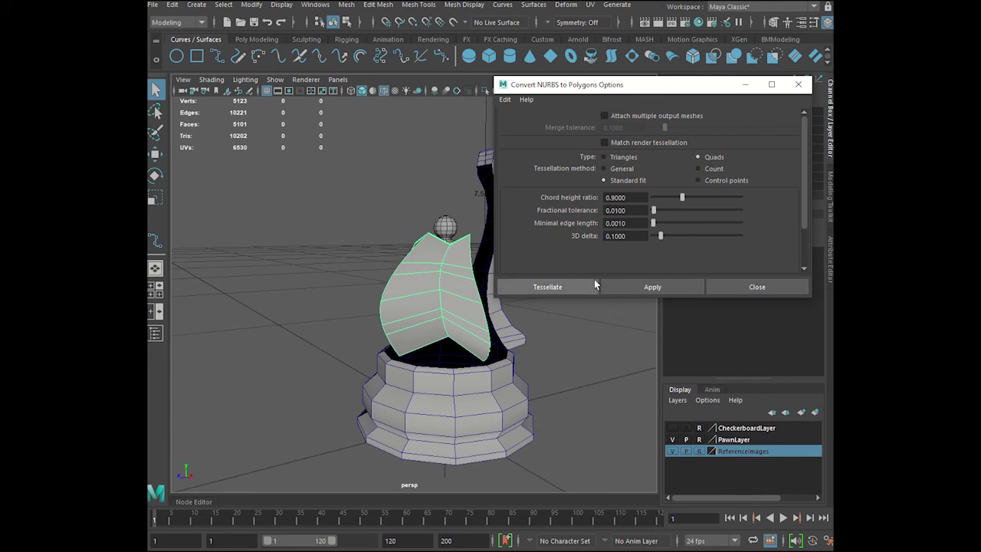
{"action": "left_click", "coordinate": [626, 286]}
{"action": "left_click", "coordinate": [739, 289]}
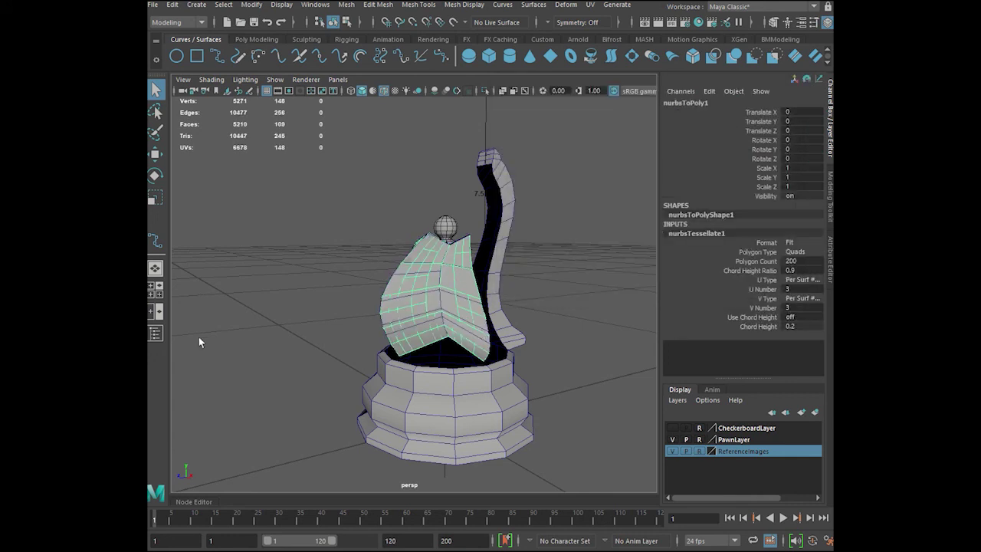
- Hide the five body curves and the lofted NURBS surface, leaving the converted polygon mesh selected
{"action": "left_click", "coordinate": [155, 333]}
{"action": "left_click", "coordinate": [228, 313]}
{"action": "left_click", "coordinate": [229, 257], "text": "shift"}
{"action": "key", "text": "ctrl+h"}
{"action": "left_click", "coordinate": [256, 325]}
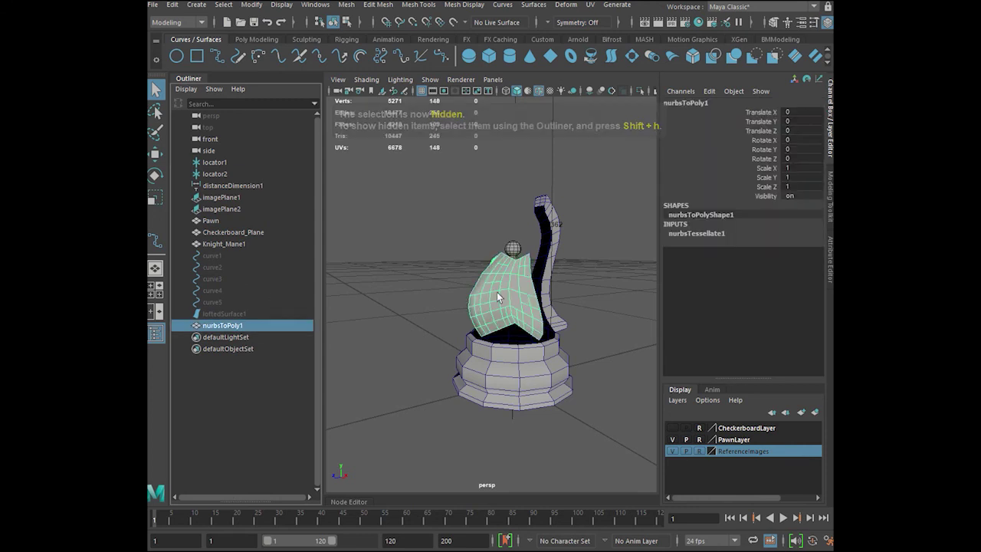